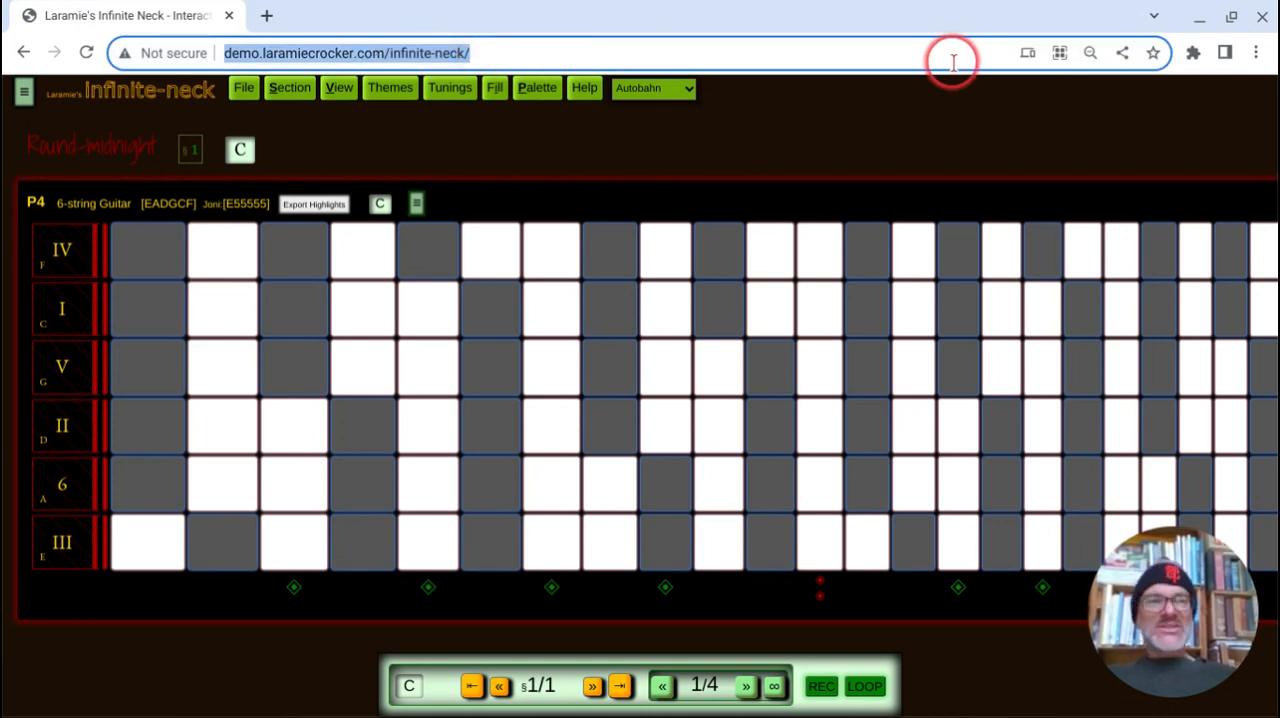
Step: Switch the browser to full-screen view and move the floating section and beat control bar slightly up from its current spot
left_click(1146, 146)
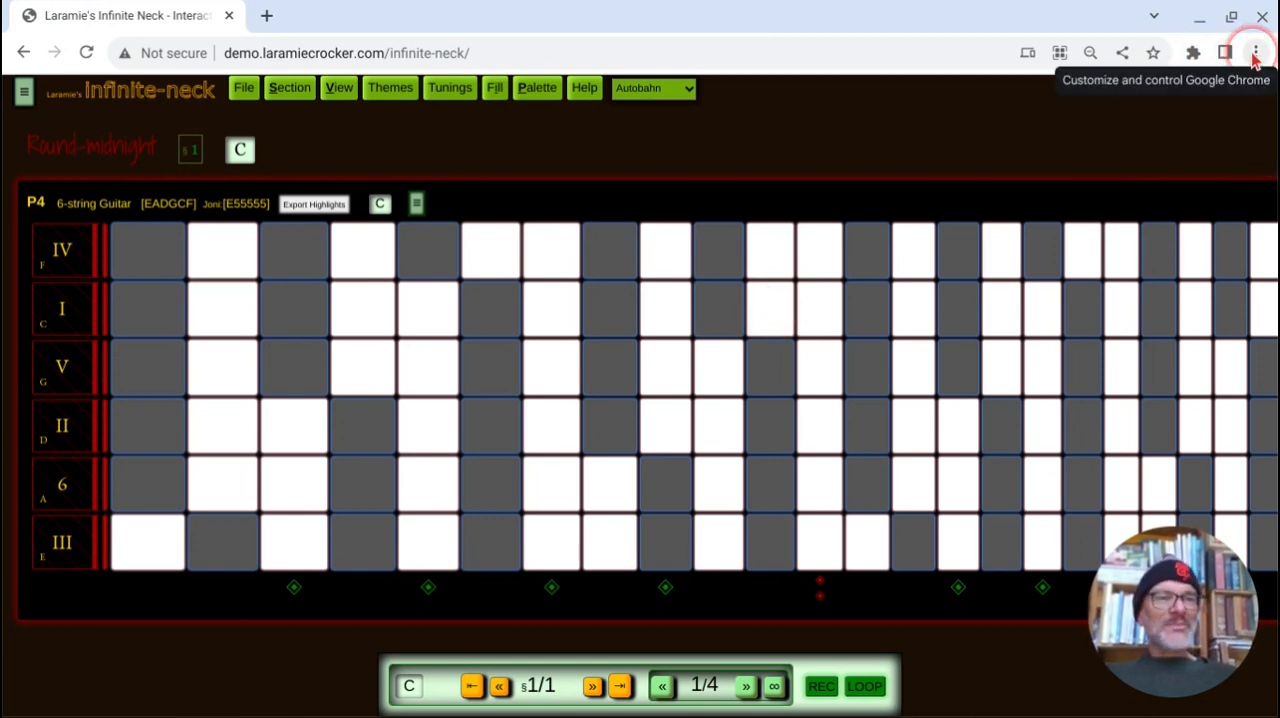
left_click(1256, 55)
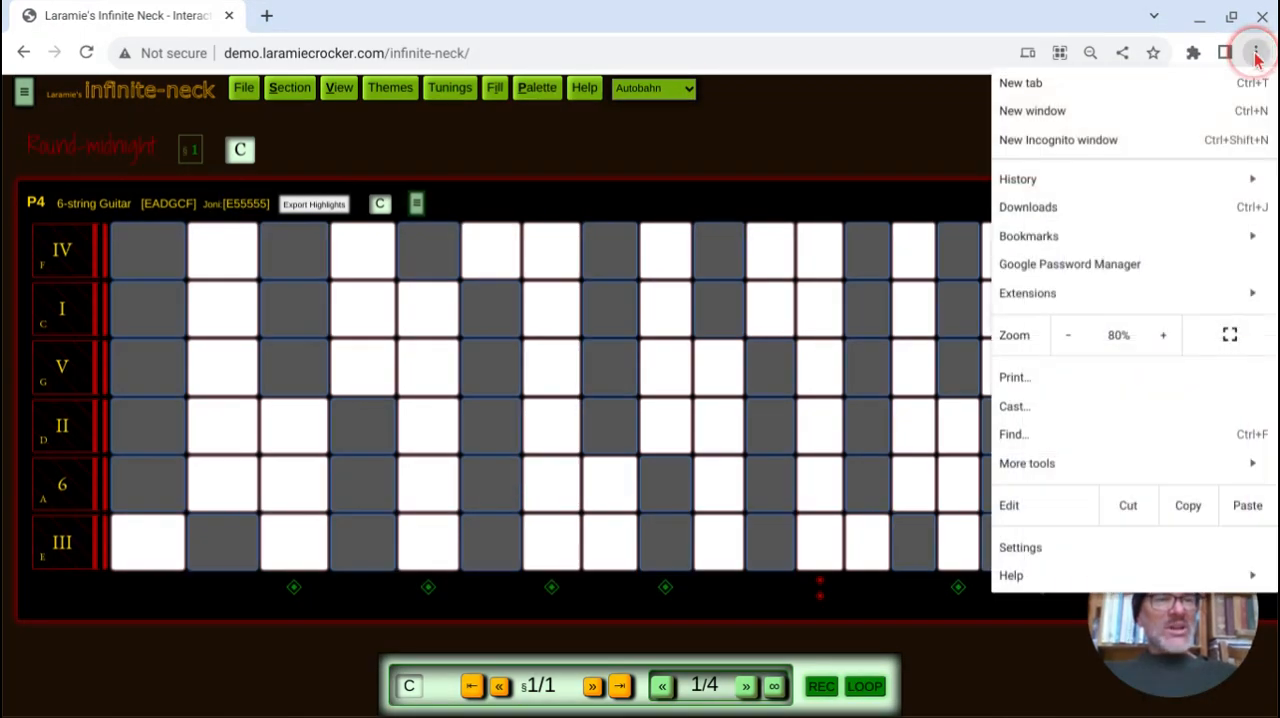
left_click(1230, 336)
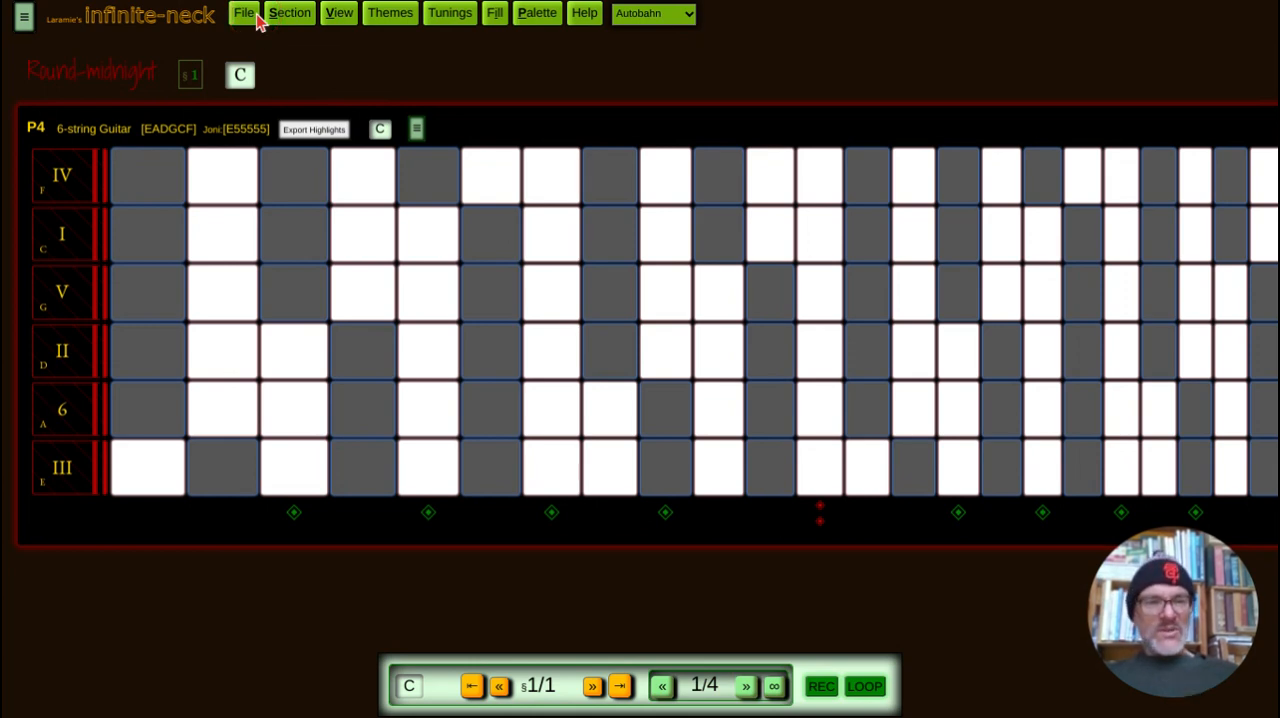
left_click(422, 180)
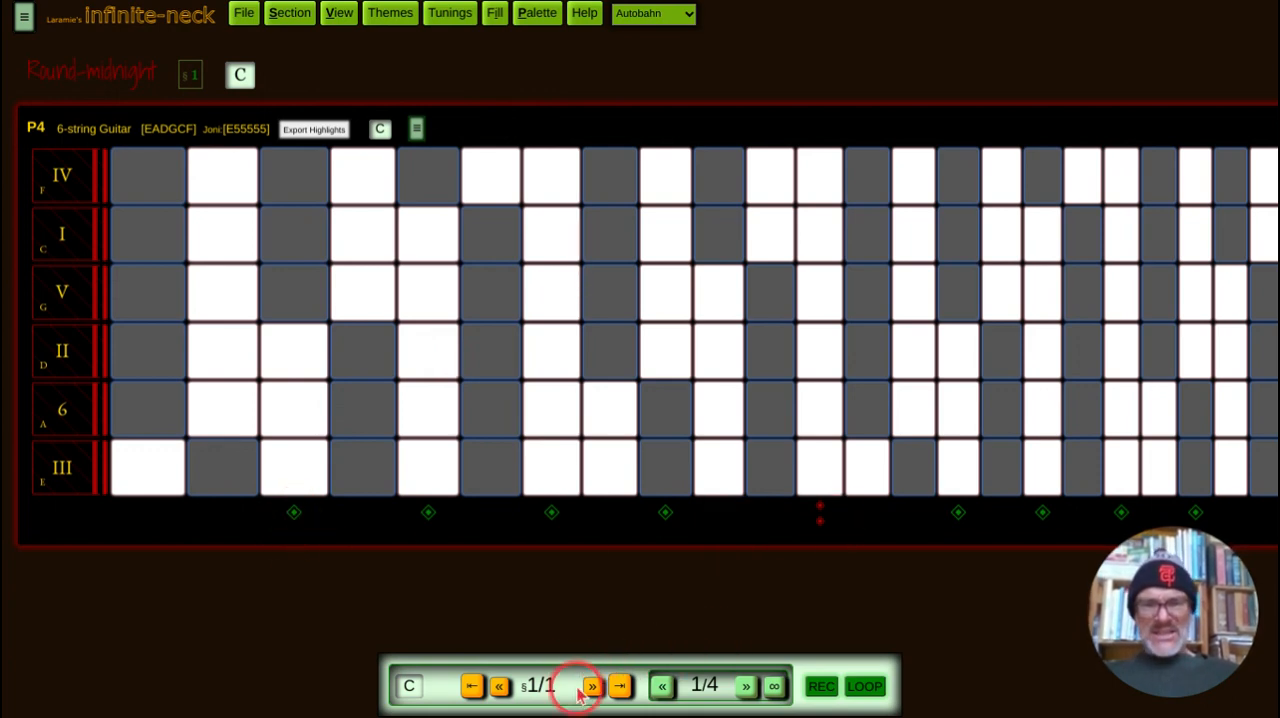
mouse_move(566, 687)
left_mouse_down()
mouse_move(552, 541)
mouse_move(547, 668)
left_mouse_up()
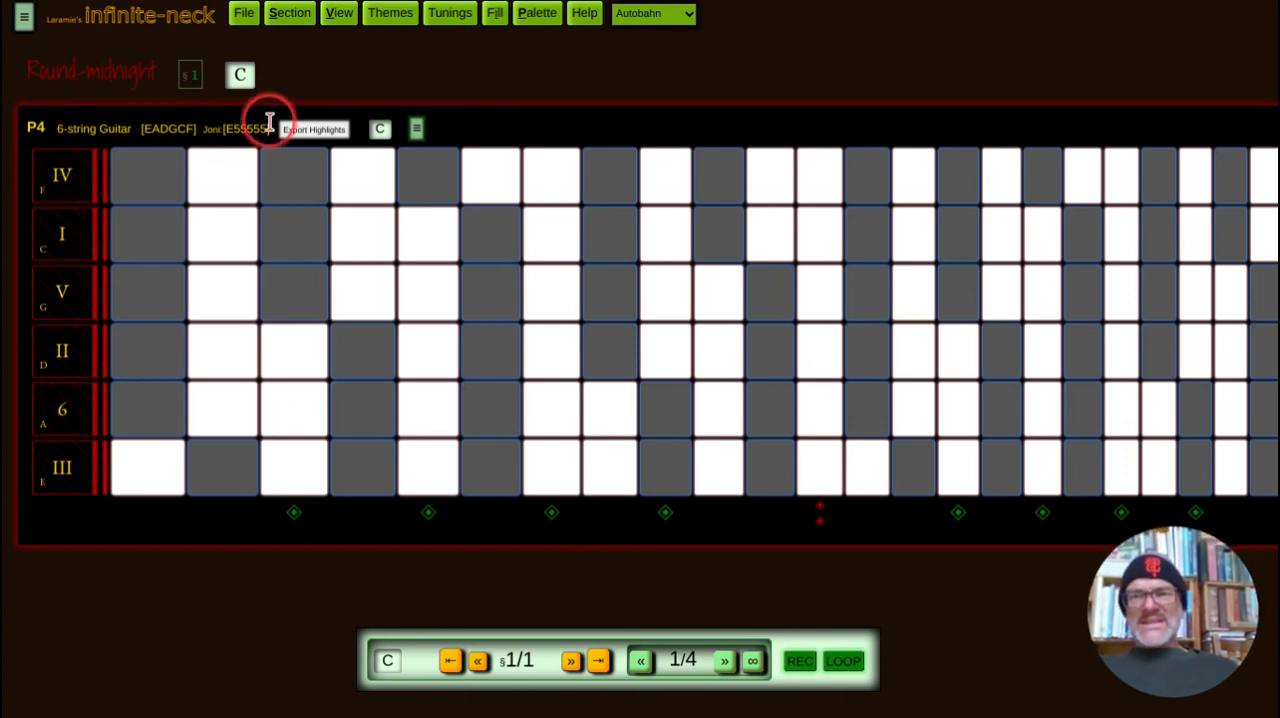
Step: Add two blank sections after section 1 and return to the first section
left_click(289, 14)
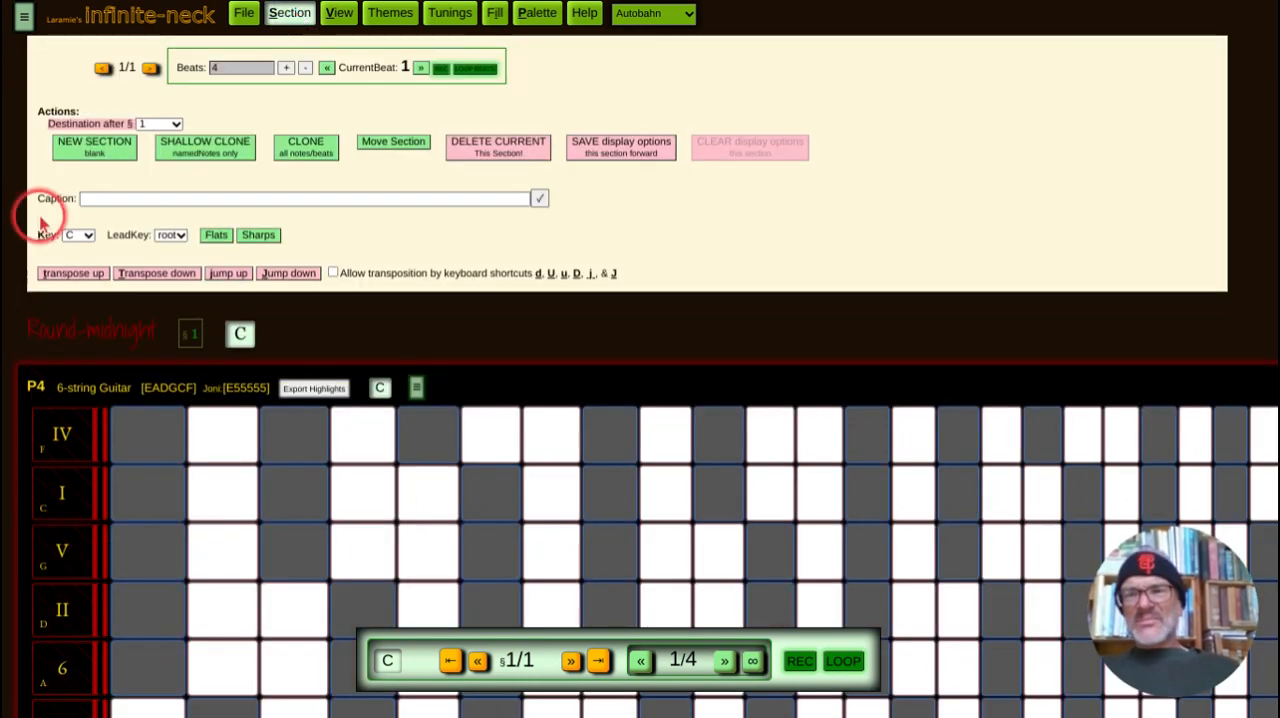
left_click(105, 150)
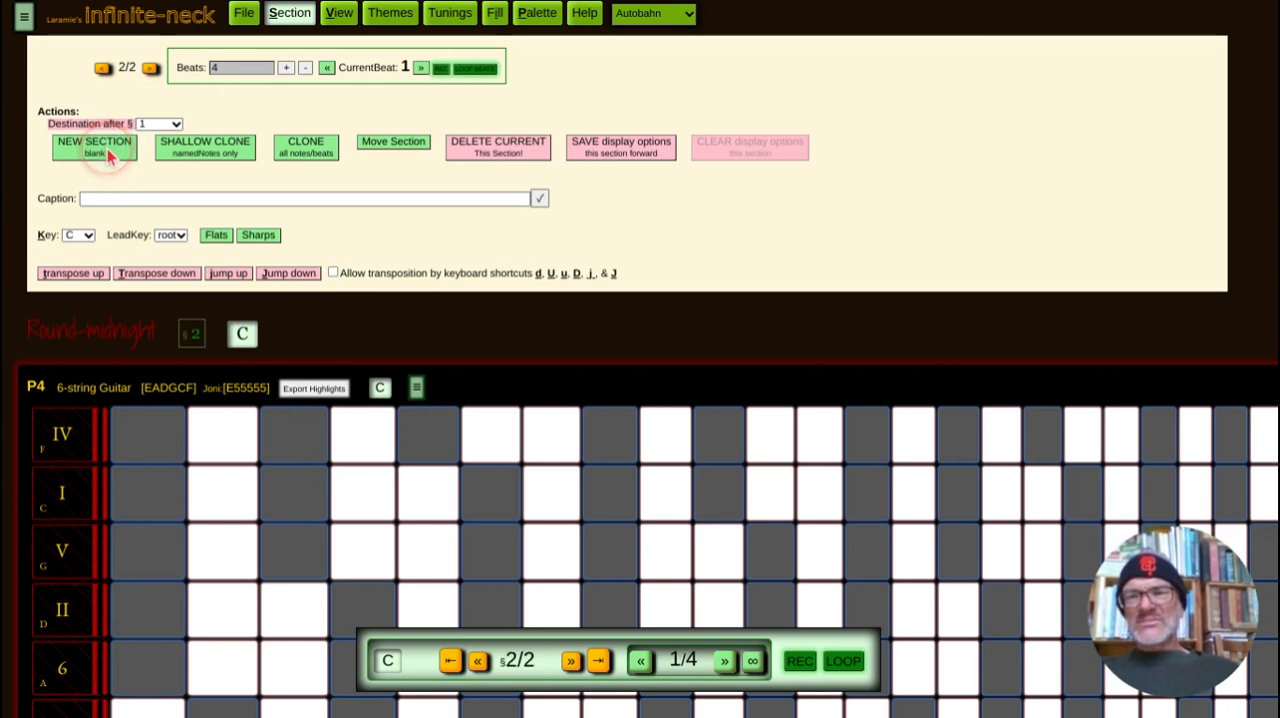
left_click(106, 150)
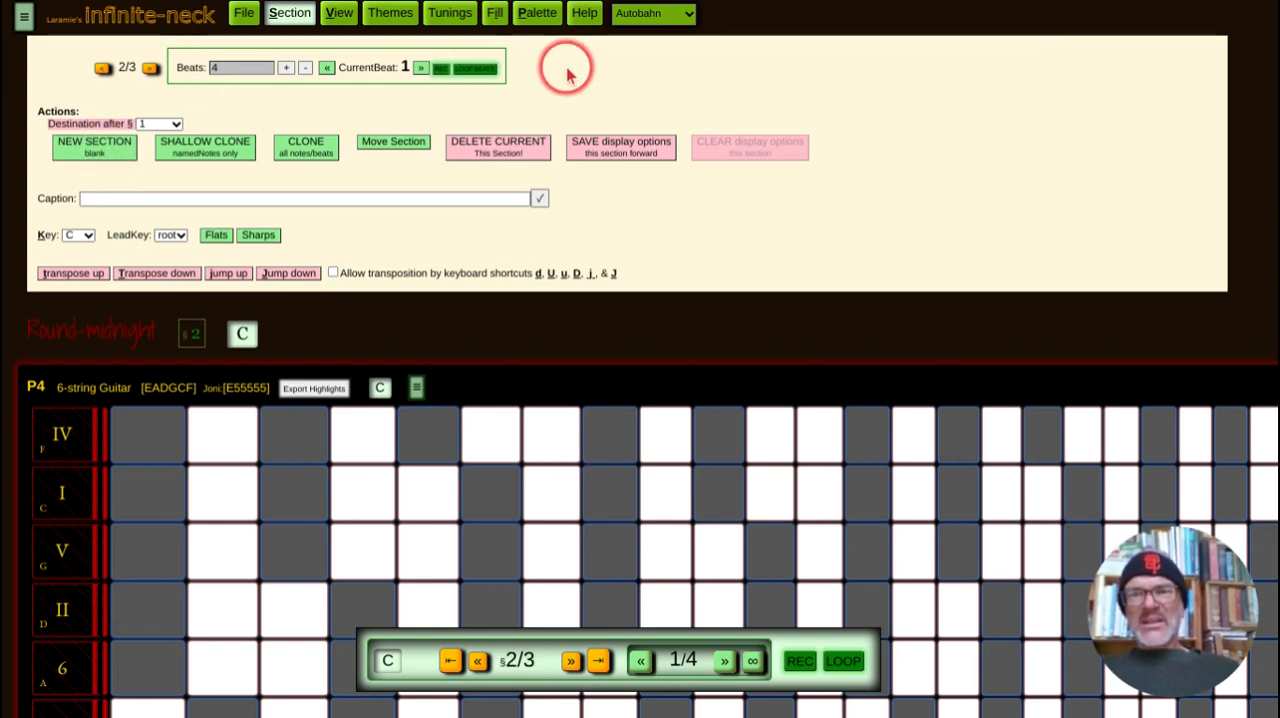
left_click(290, 14)
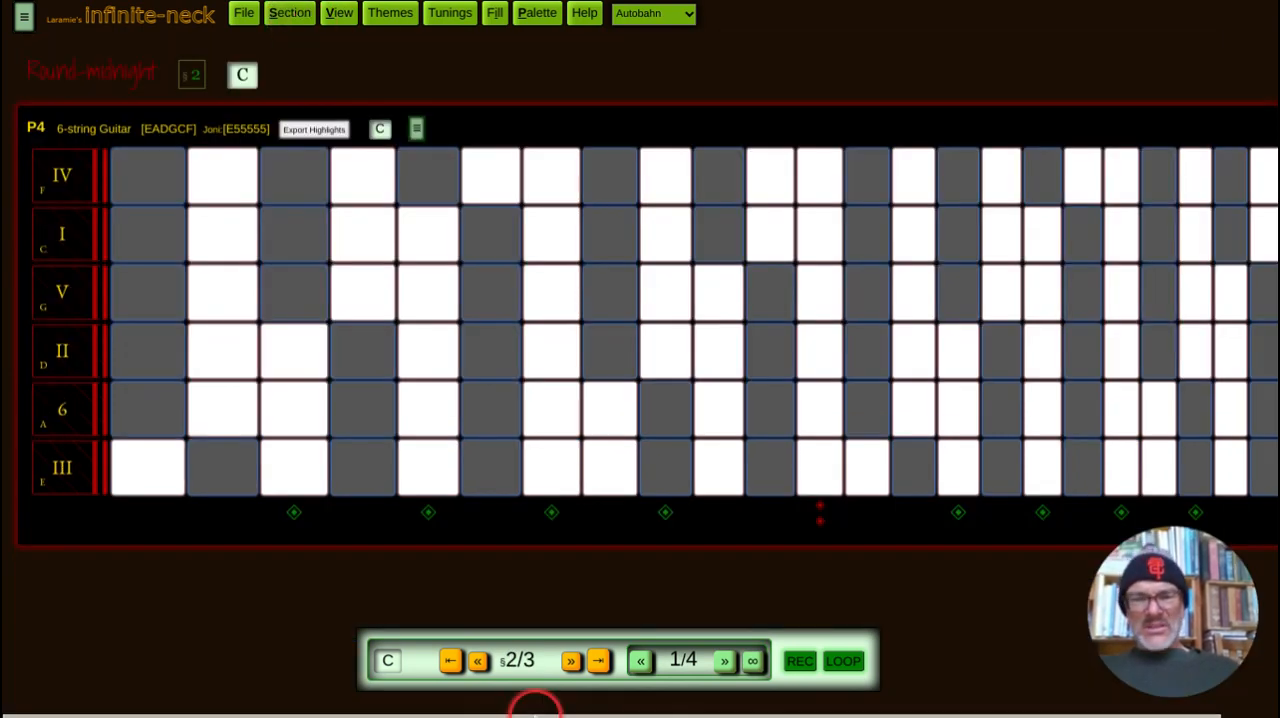
left_click(595, 666)
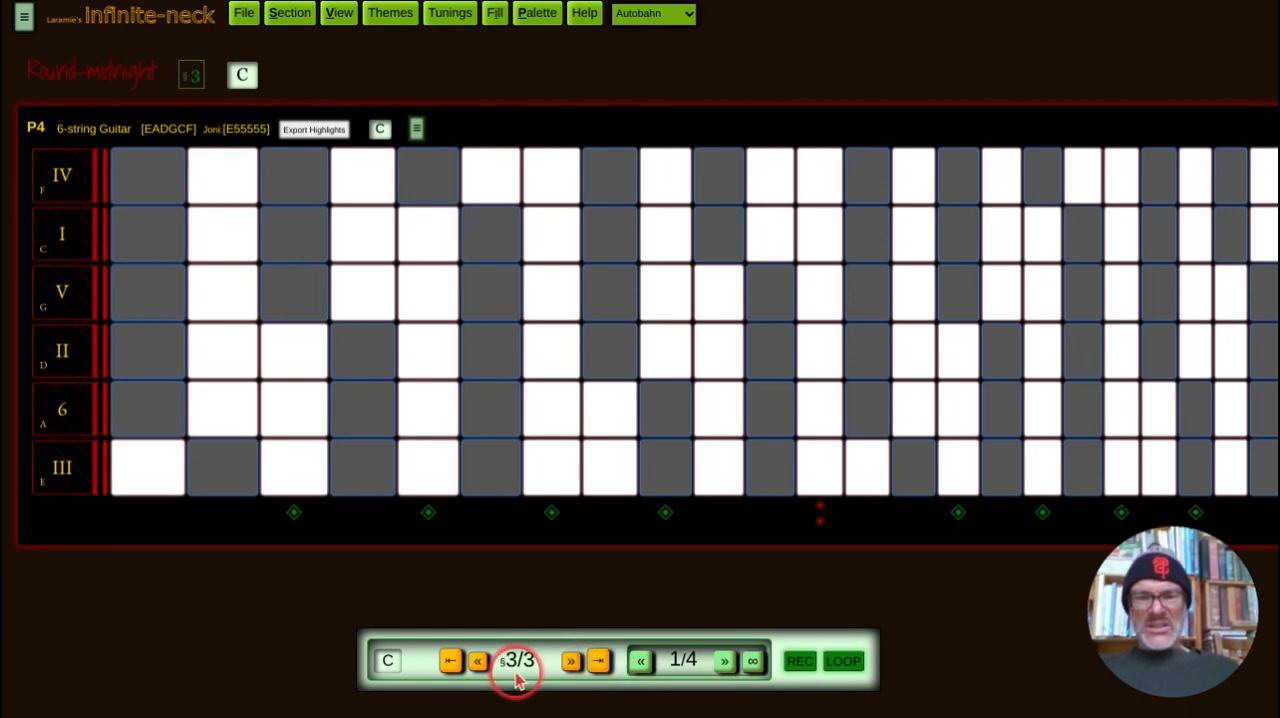
left_click(451, 662)
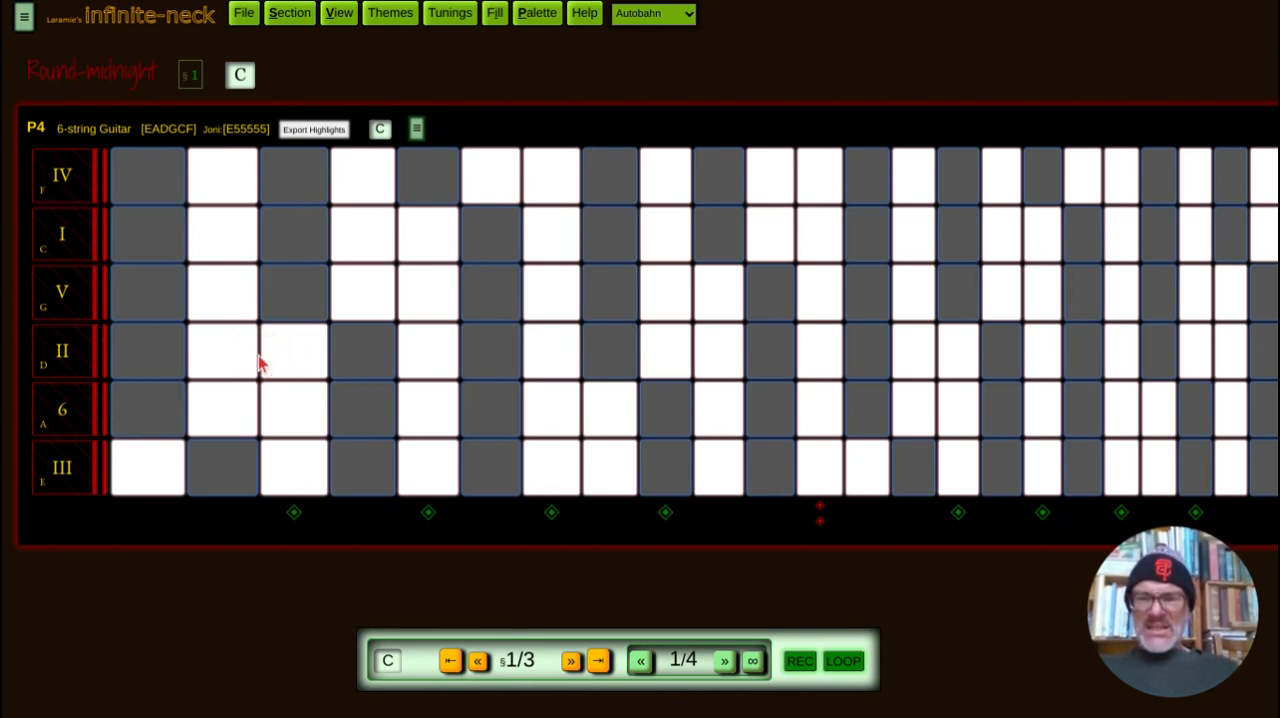
left_click(254, 418)
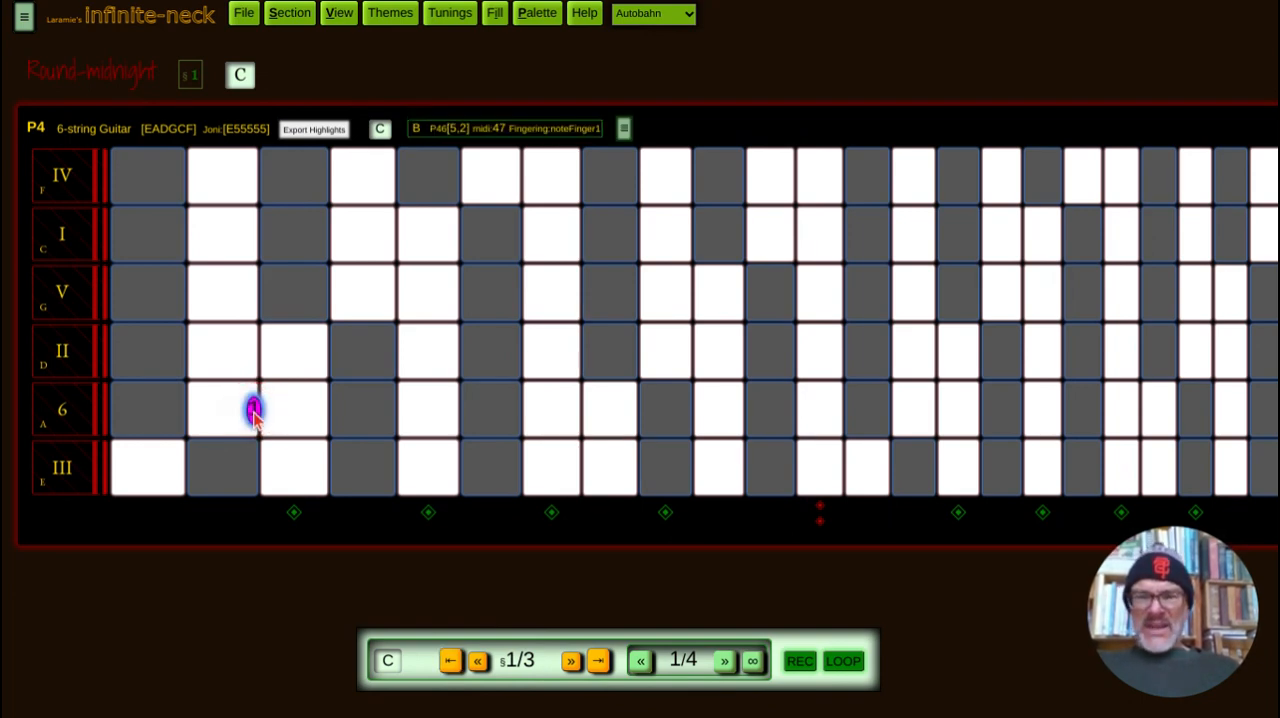
left_click(322, 351)
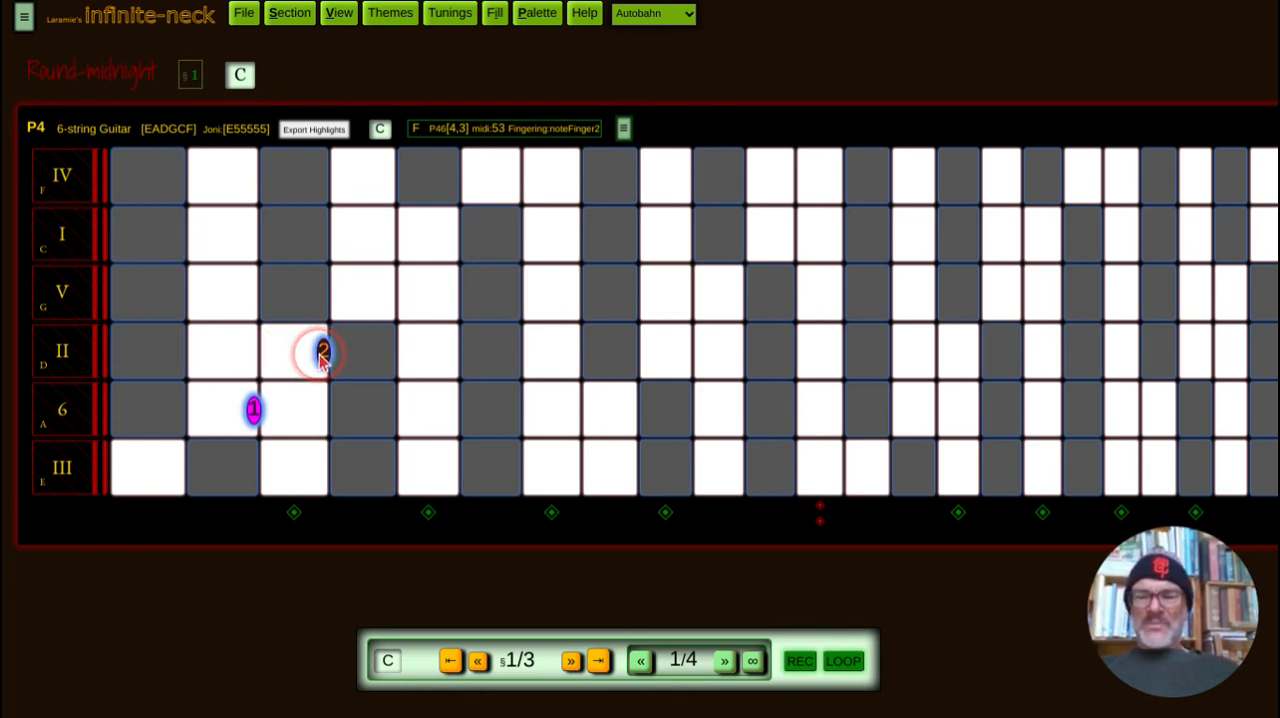
left_click(322, 352)
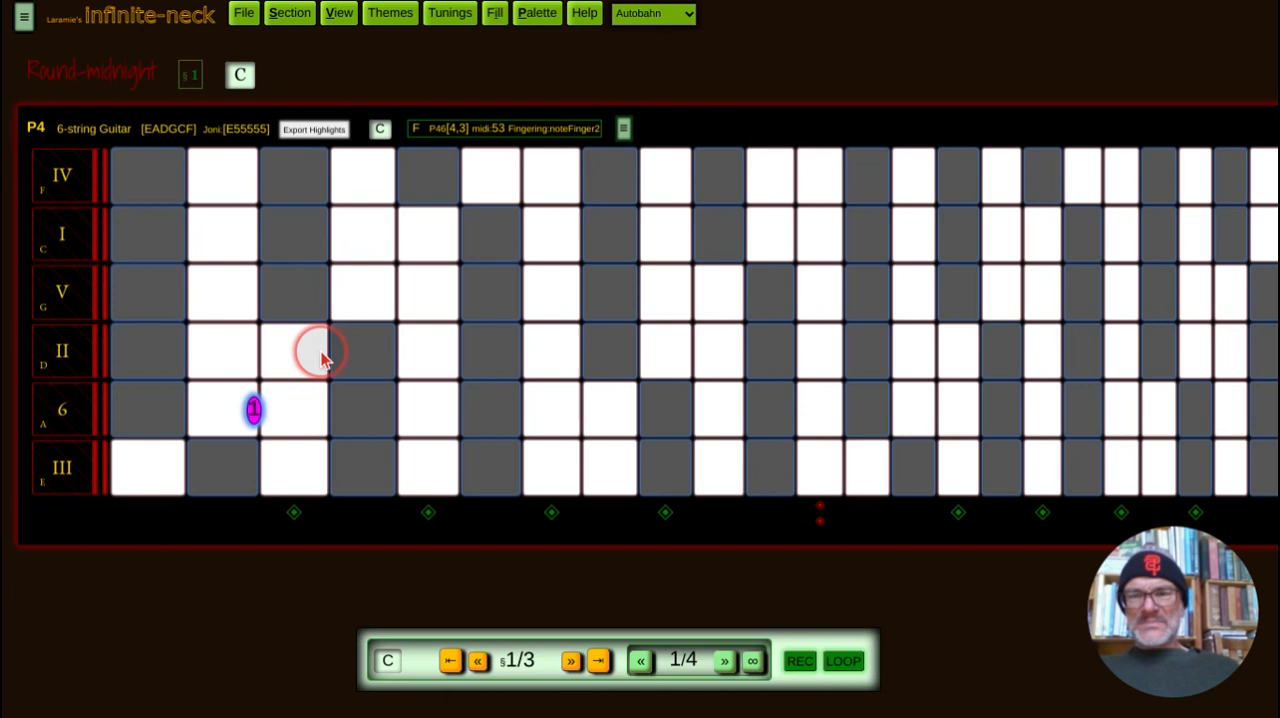
left_click(253, 412)
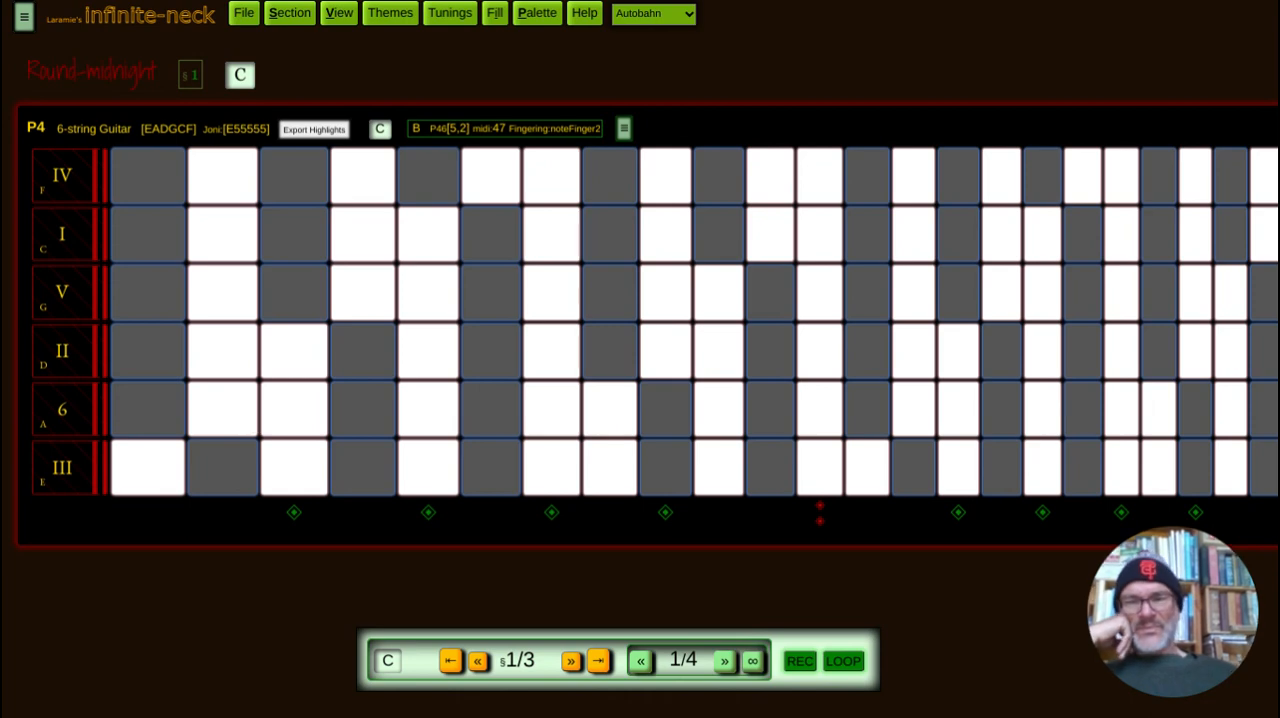
Step: In section 1, place C at fret 3 of the A string, E at fret 2 of the D string and Bb at fret 3 of the G string
left_click(295, 410)
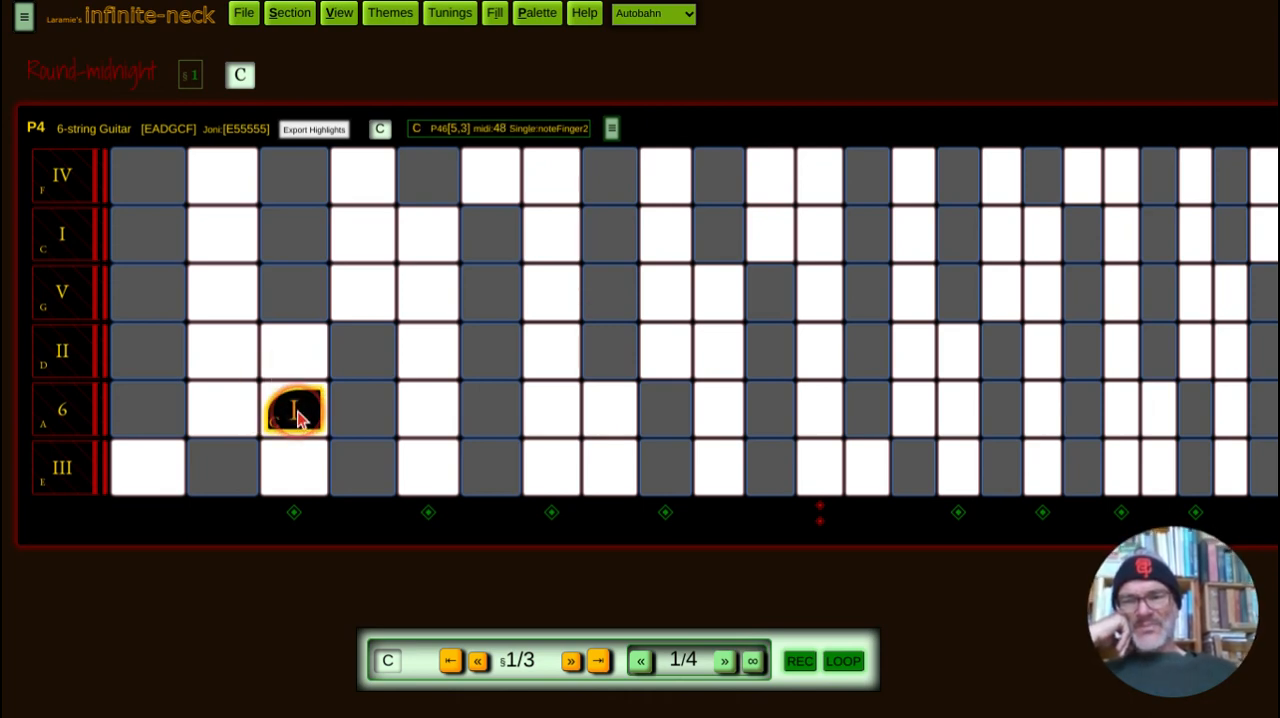
left_click(662, 510)
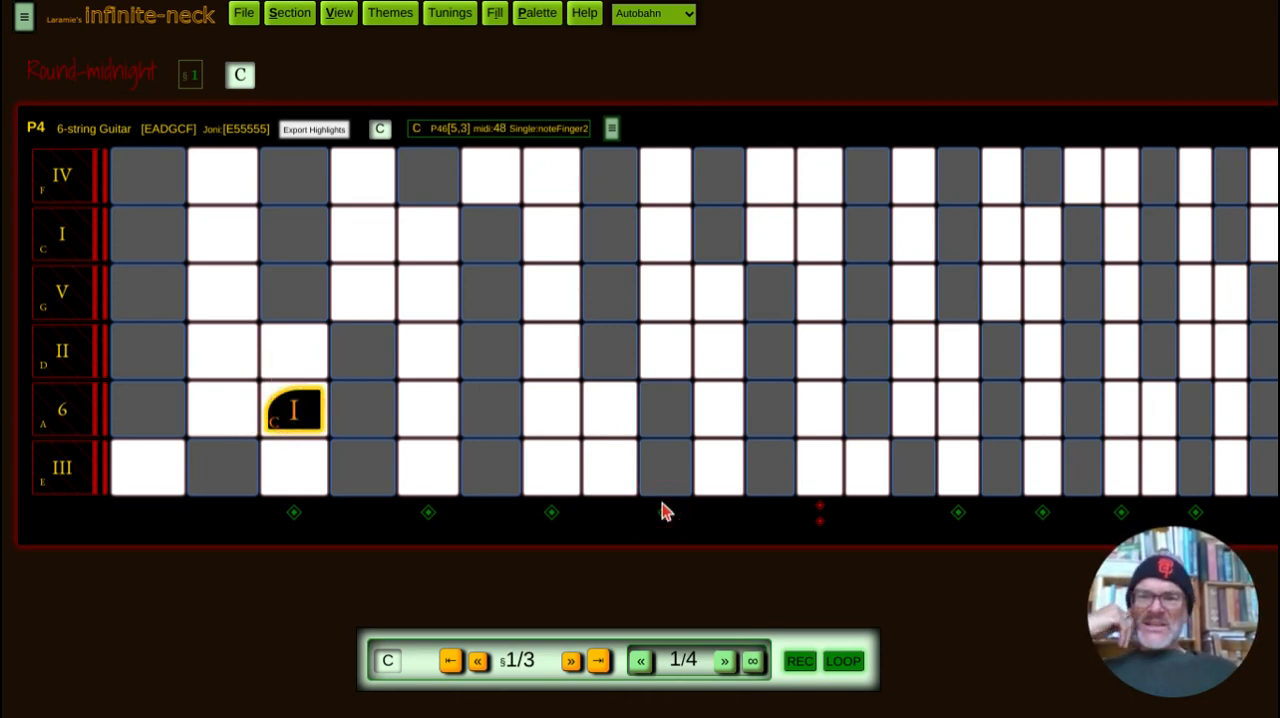
left_click(285, 414)
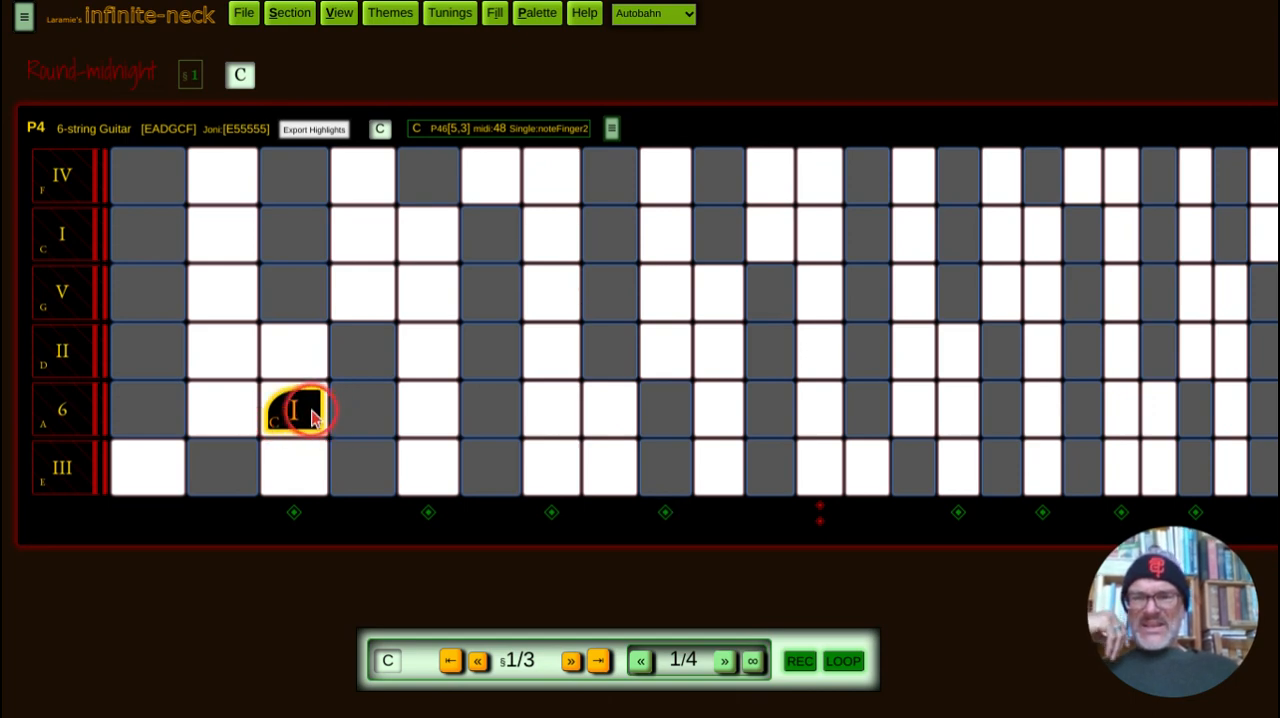
left_click(303, 420)
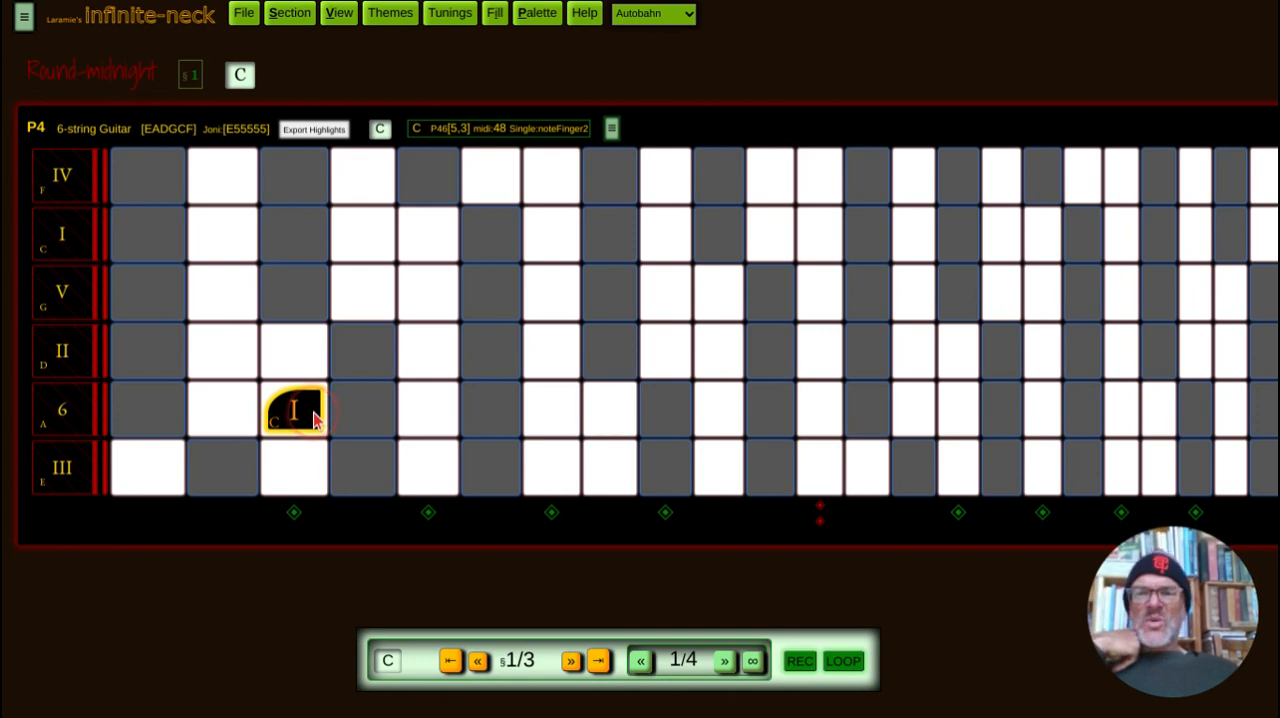
left_click(227, 348)
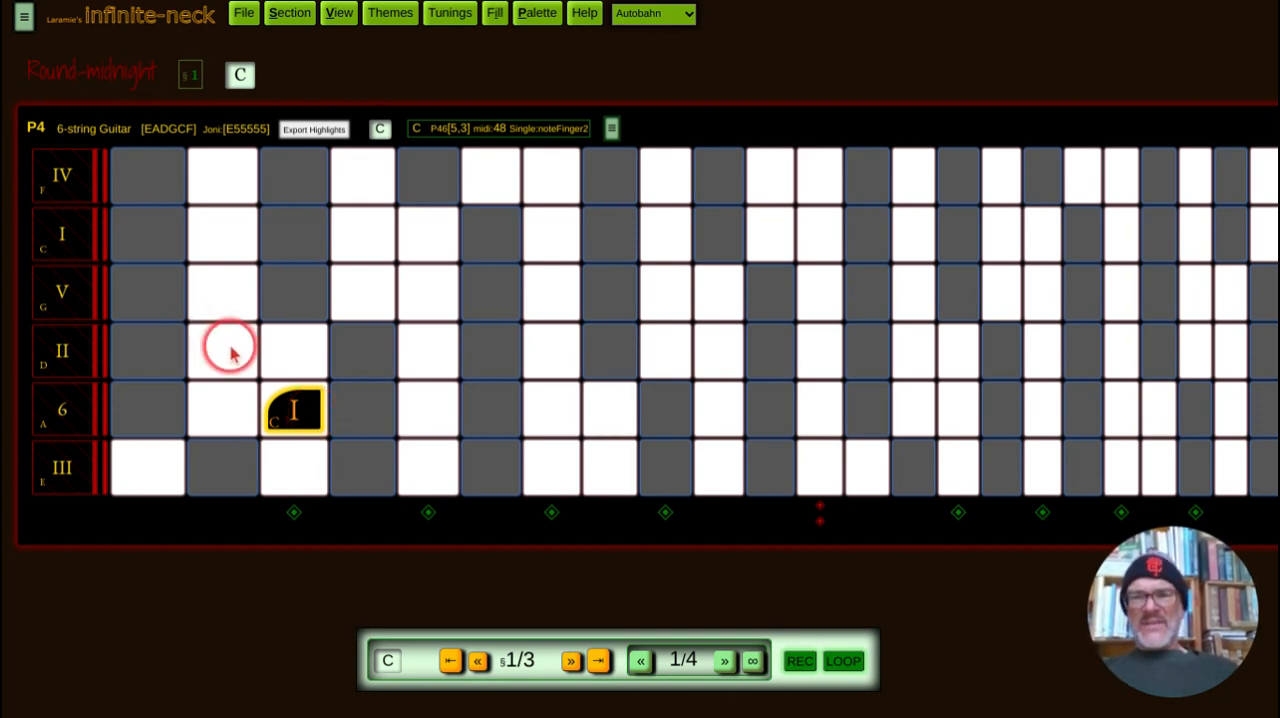
left_click(400, 410)
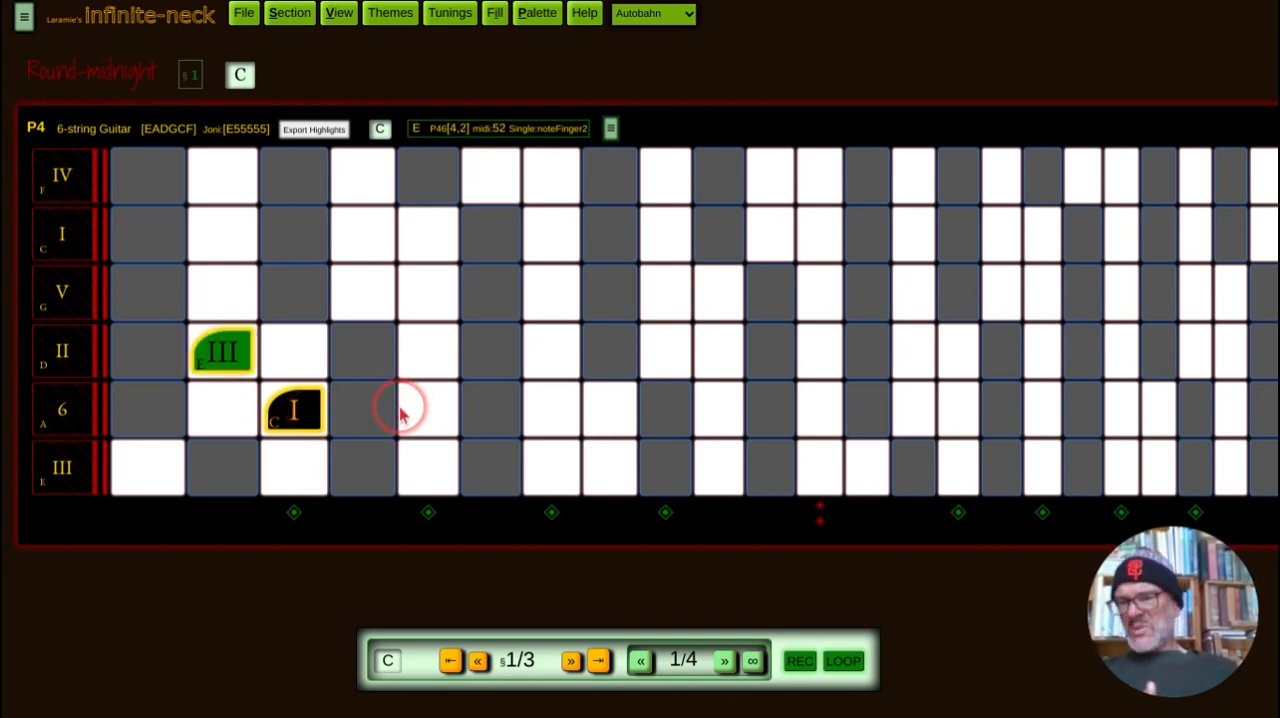
left_click(298, 306)
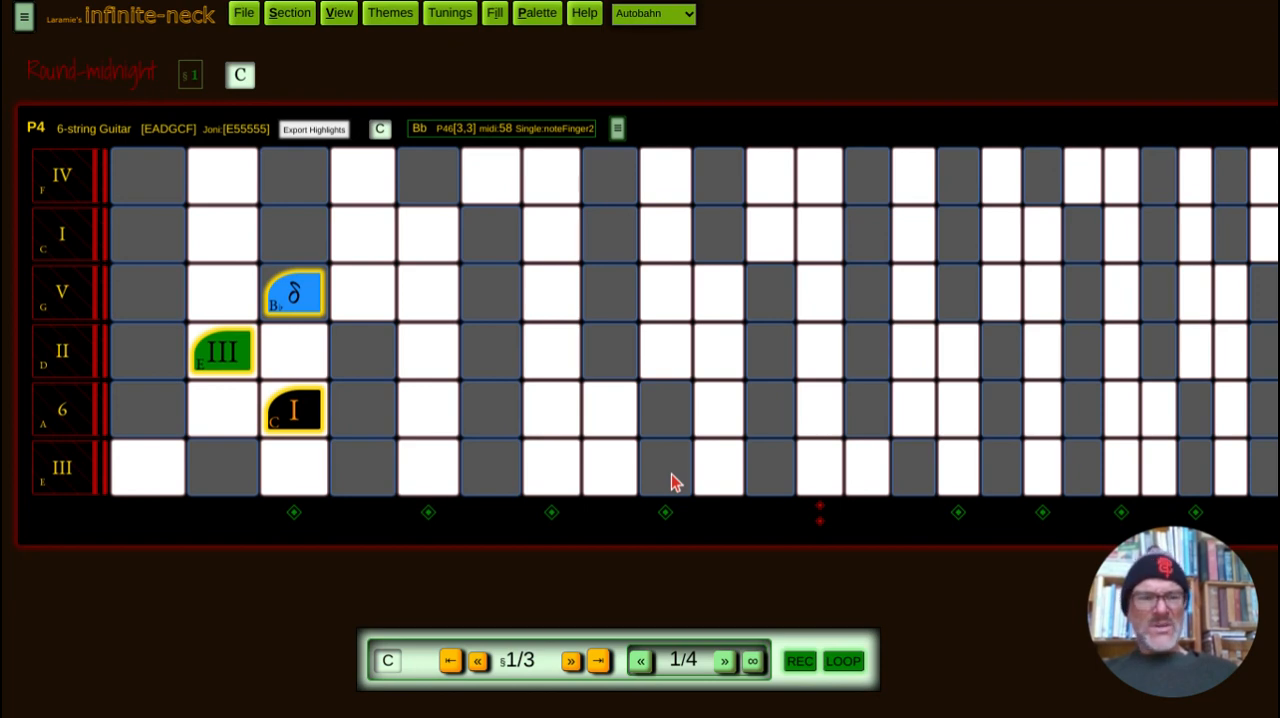
Step: Try B, A and Ab as alternative notes around the Bb on the G string, and clear all three
left_click(362, 292)
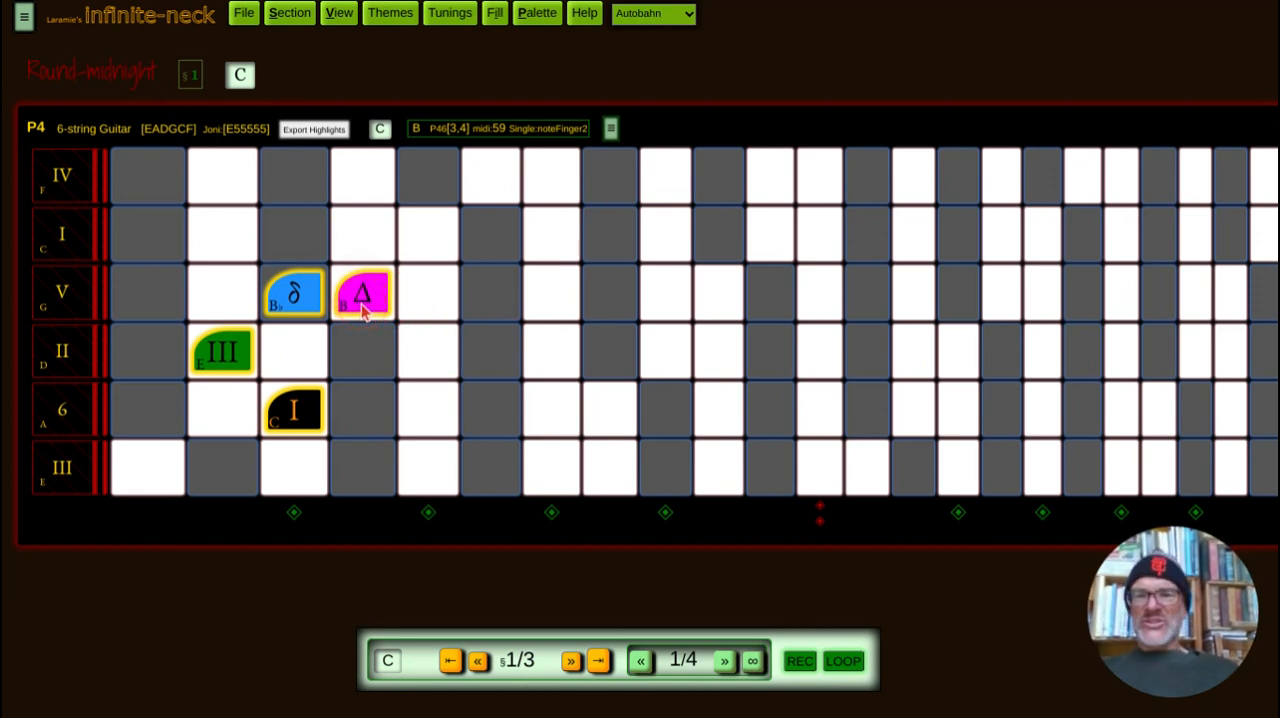
left_click(222, 292)
left_click(445, 391)
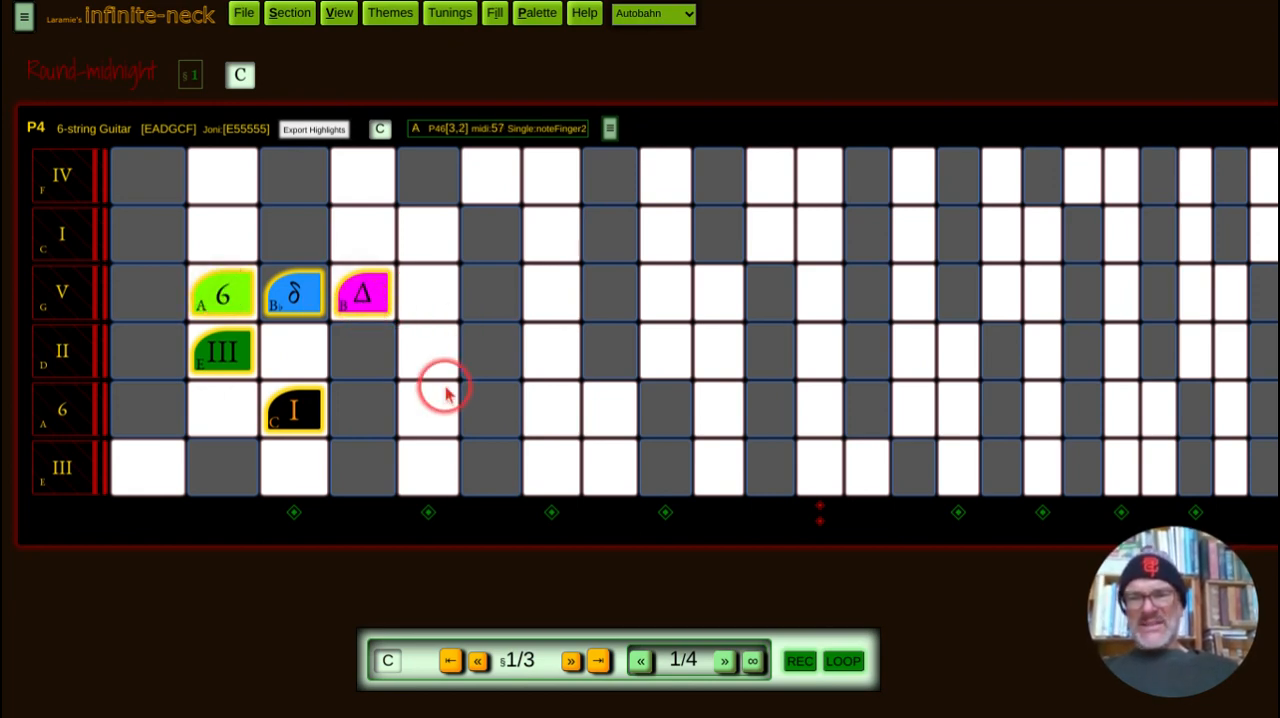
left_click(154, 305)
left_click(155, 313)
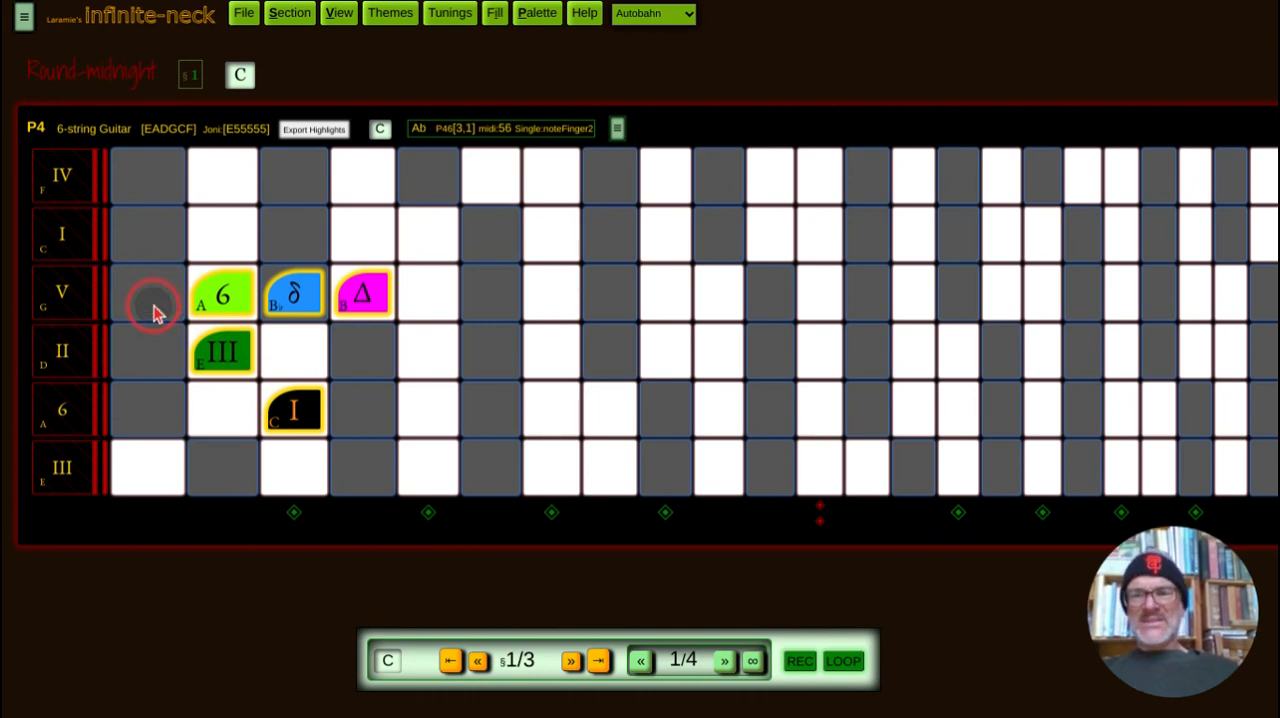
left_click(215, 293)
left_click(355, 297)
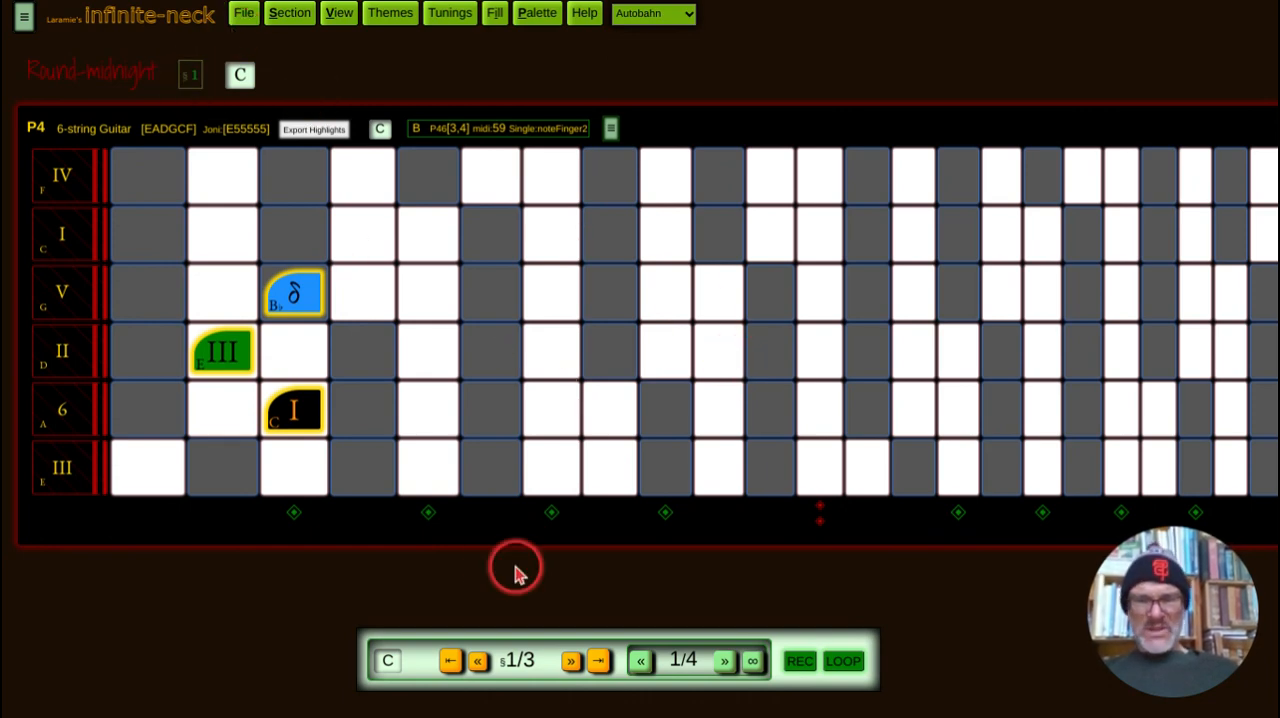
Step: Go to section 2
left_click(572, 662)
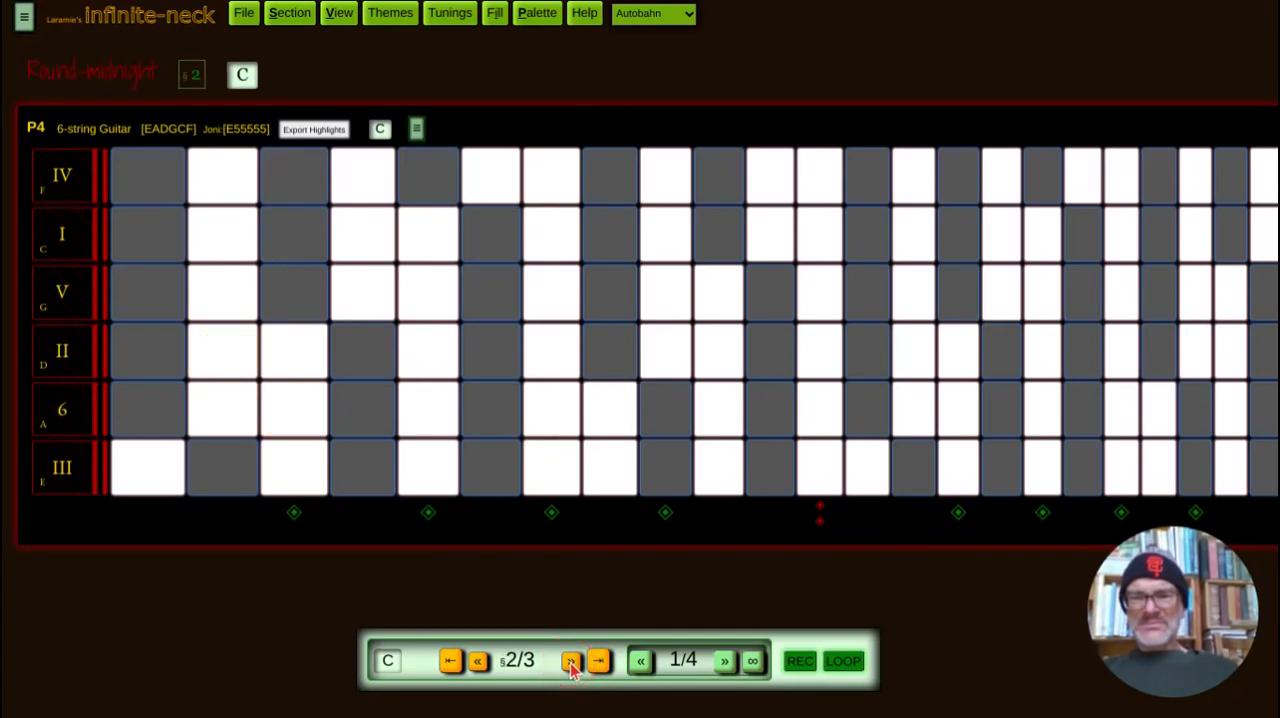
left_click(293, 476)
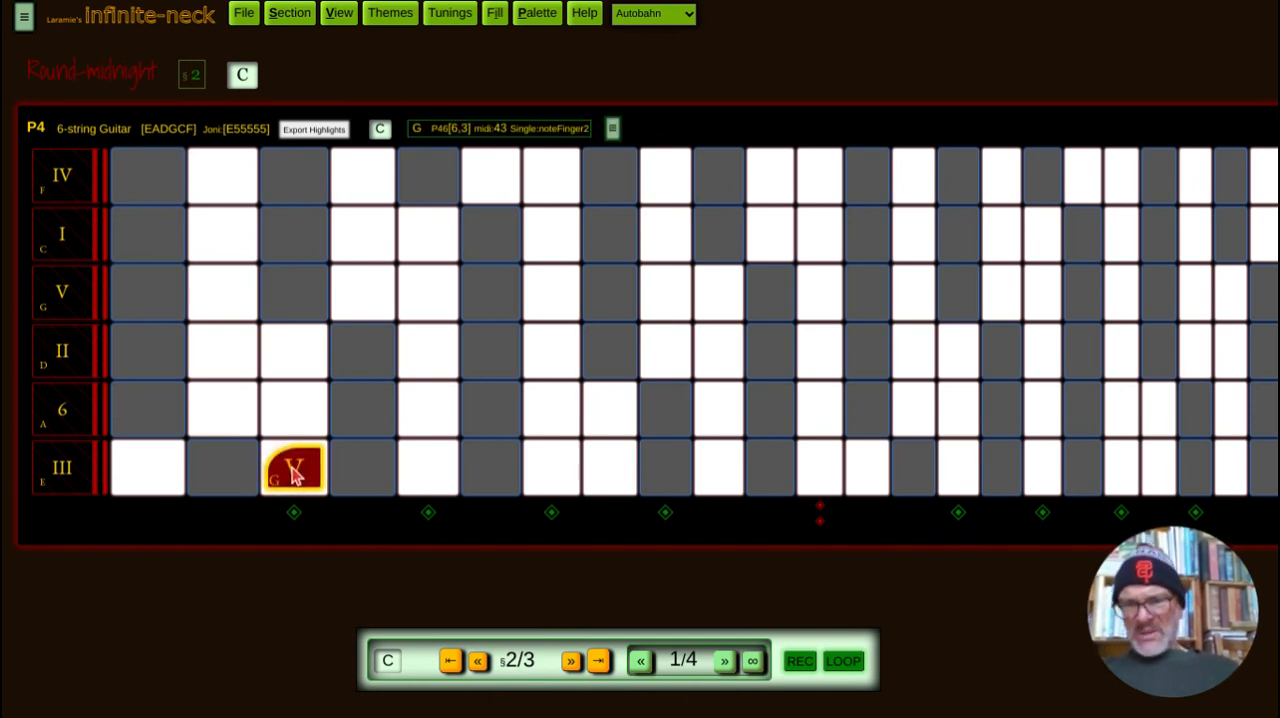
left_click(235, 418)
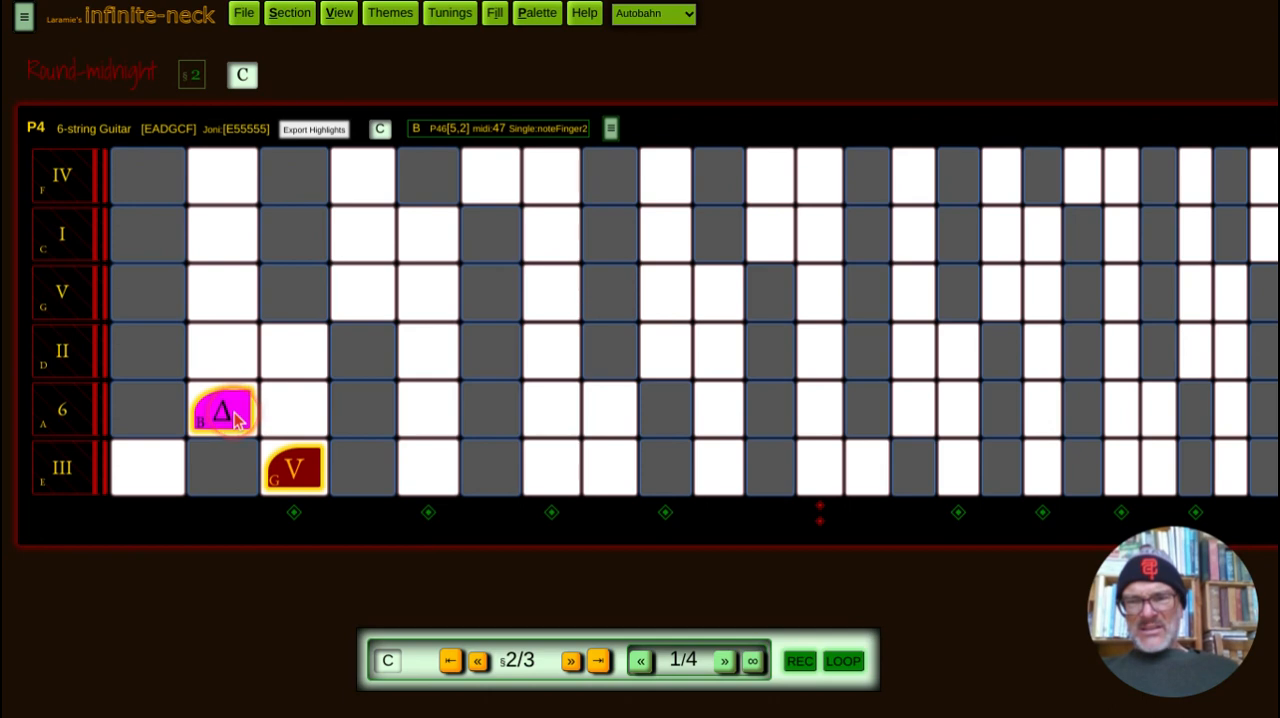
left_click(314, 484)
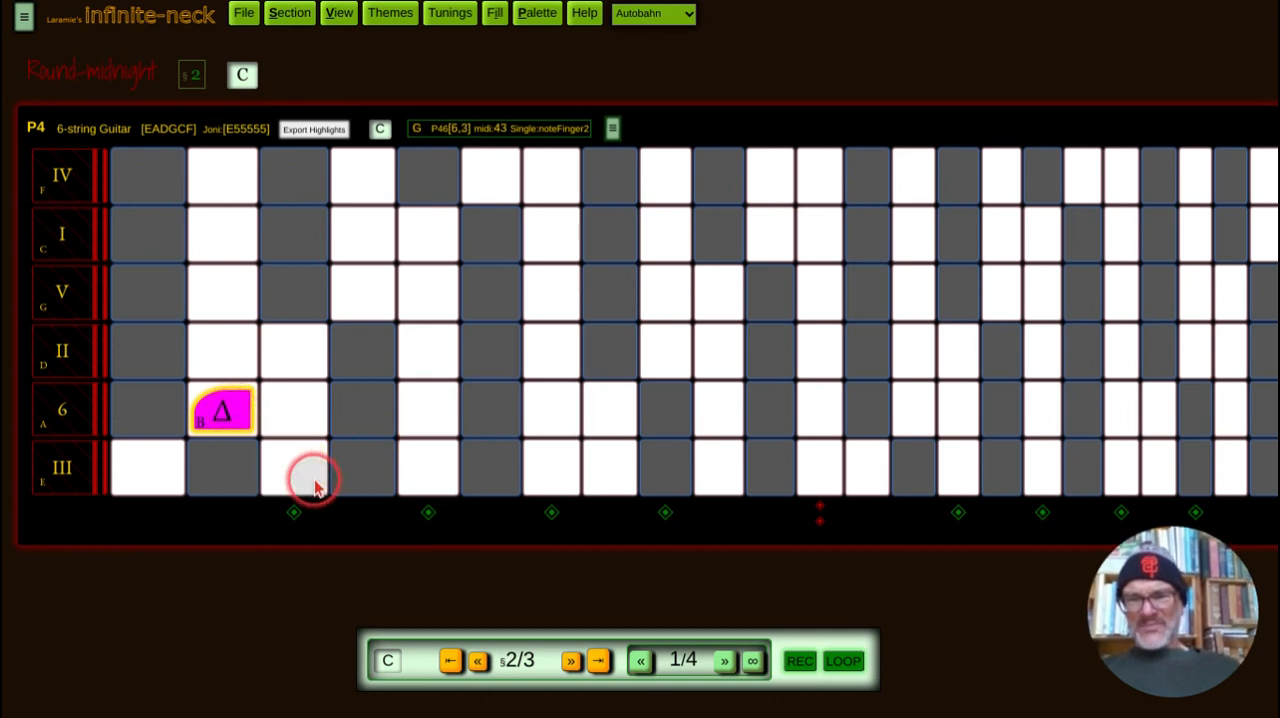
left_click(222, 410)
Step: In section 2, place F at fret 3 of the D string, A at fret 2 of the G string and Eb at fret 3 of the C string
left_click(288, 350)
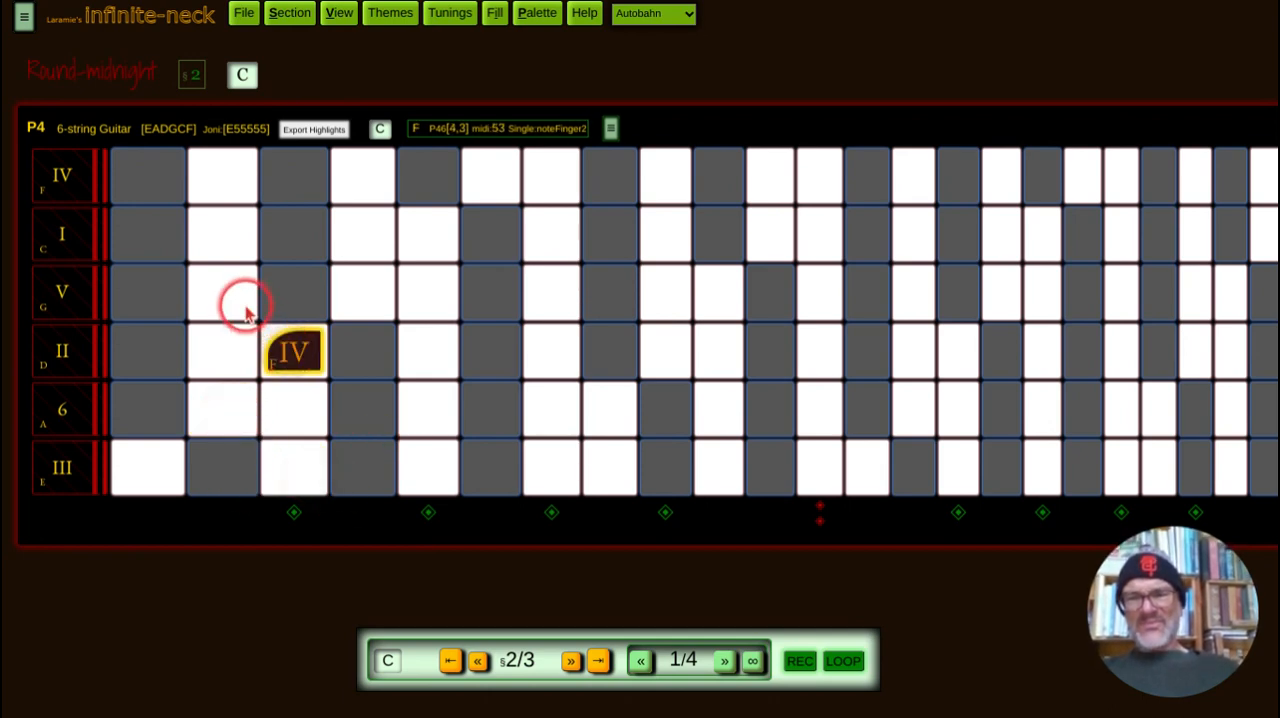
left_click(246, 312)
left_click(310, 243)
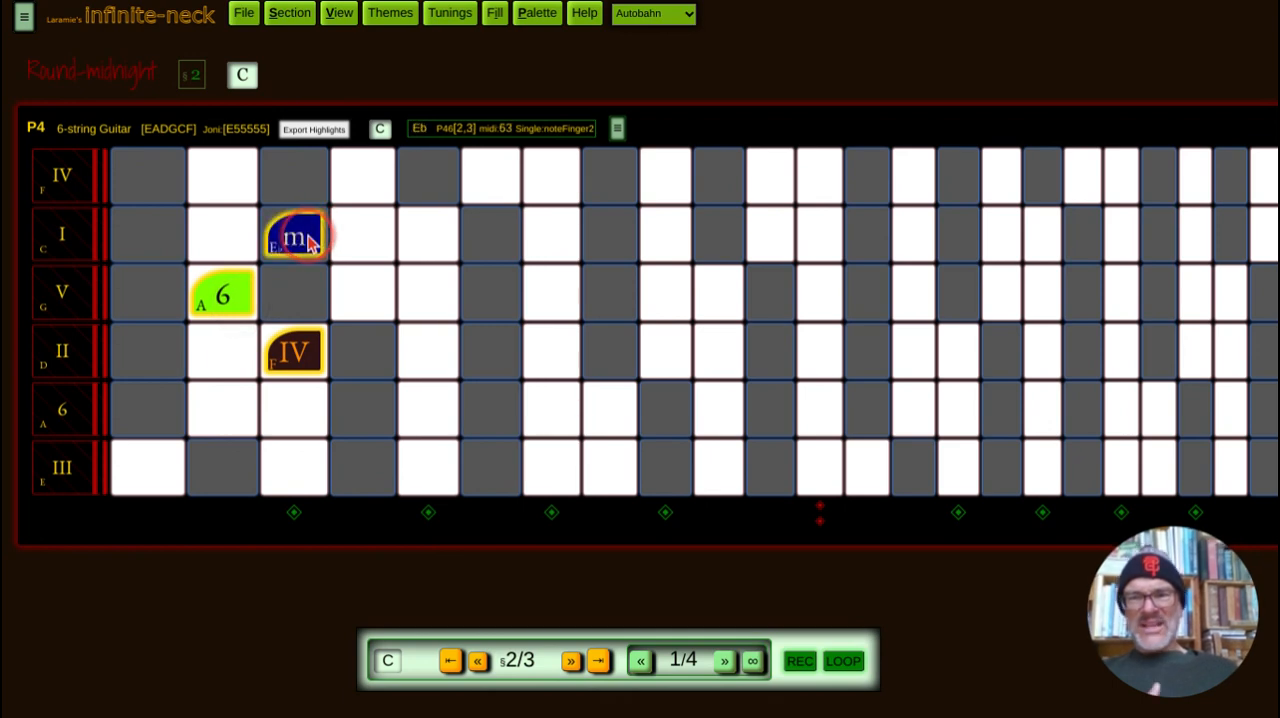
left_click(713, 514)
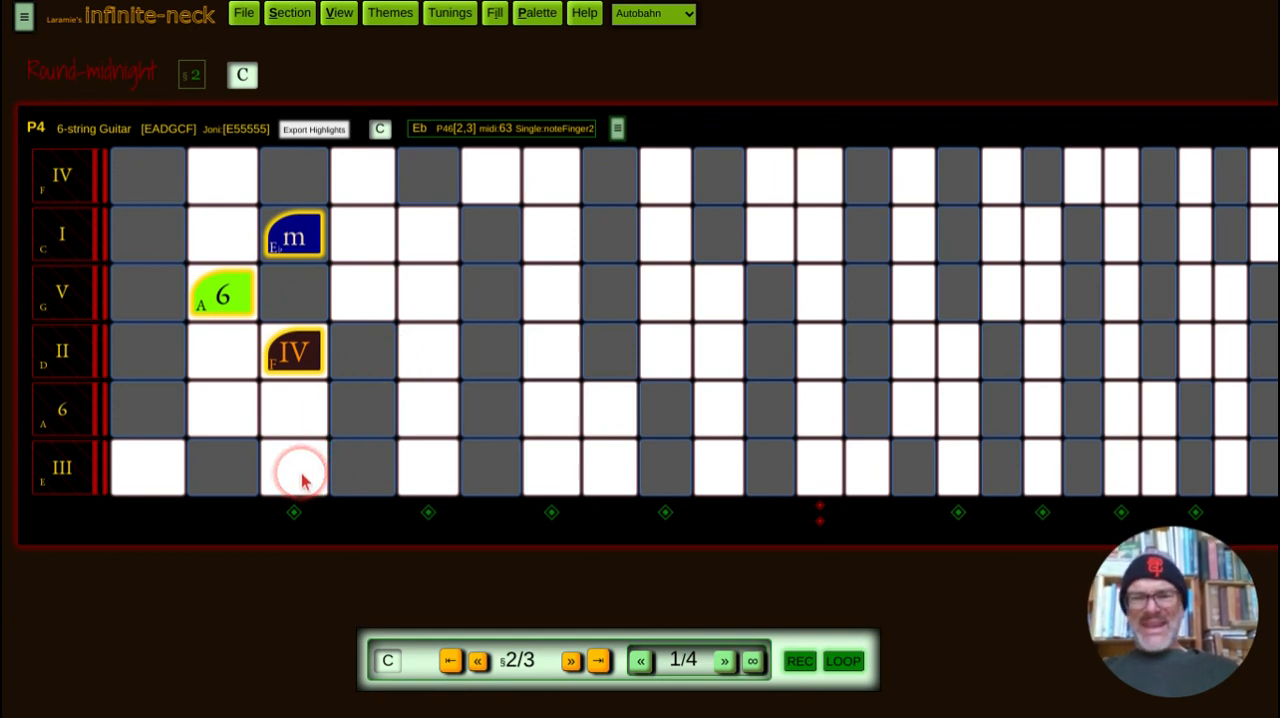
Step: In section 3, place G at fret 3 of the low E string, B at fret 2 of the A string and F at fret 3 of the D string
left_click(573, 662)
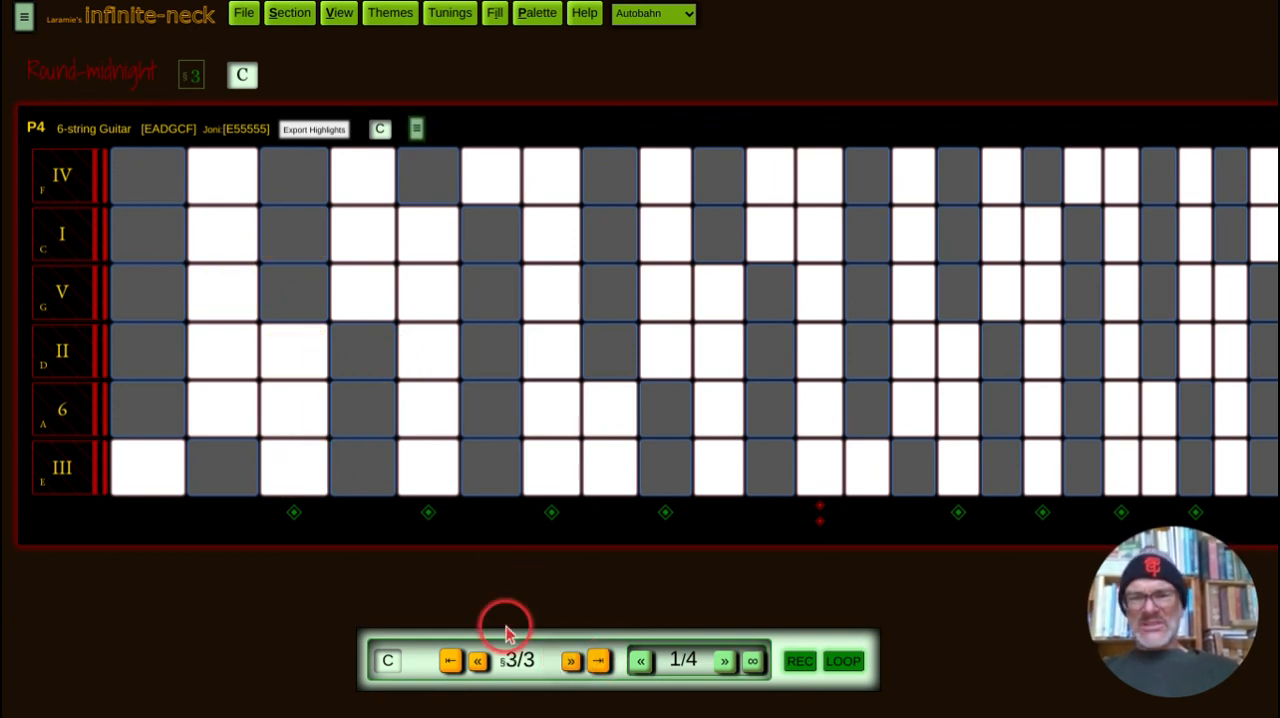
left_click(312, 478)
left_click(226, 412)
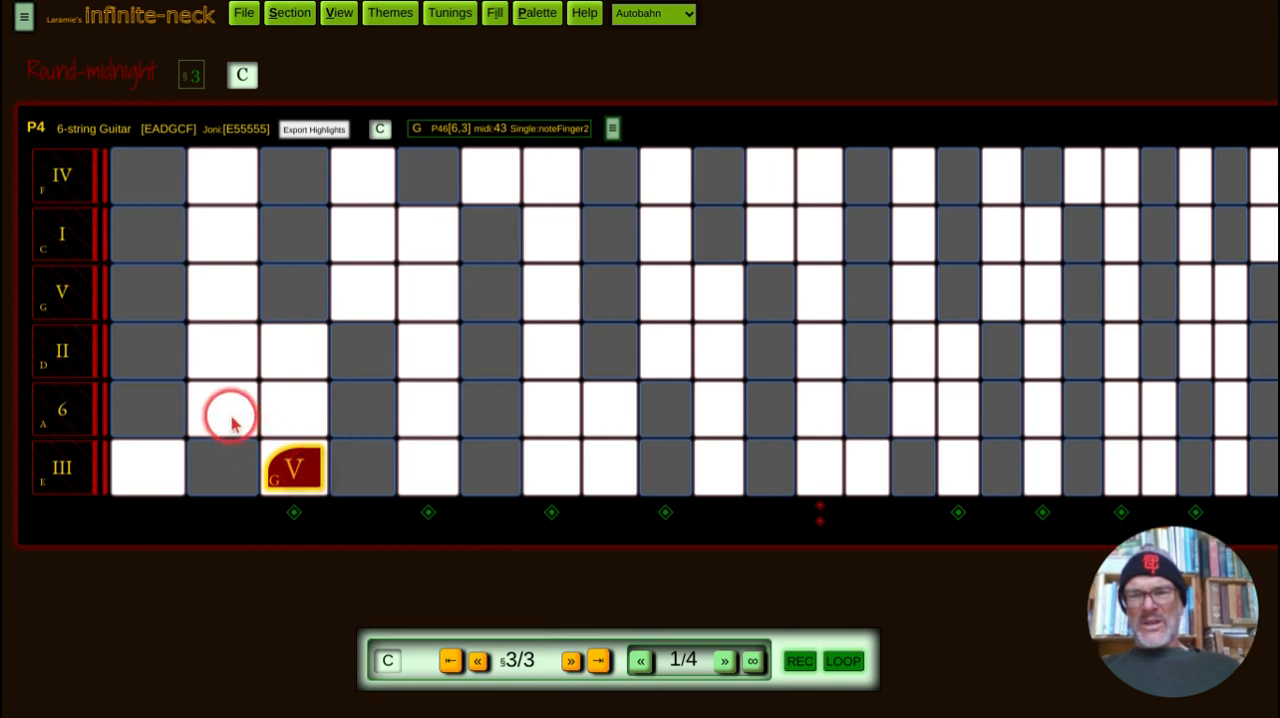
left_click(302, 366)
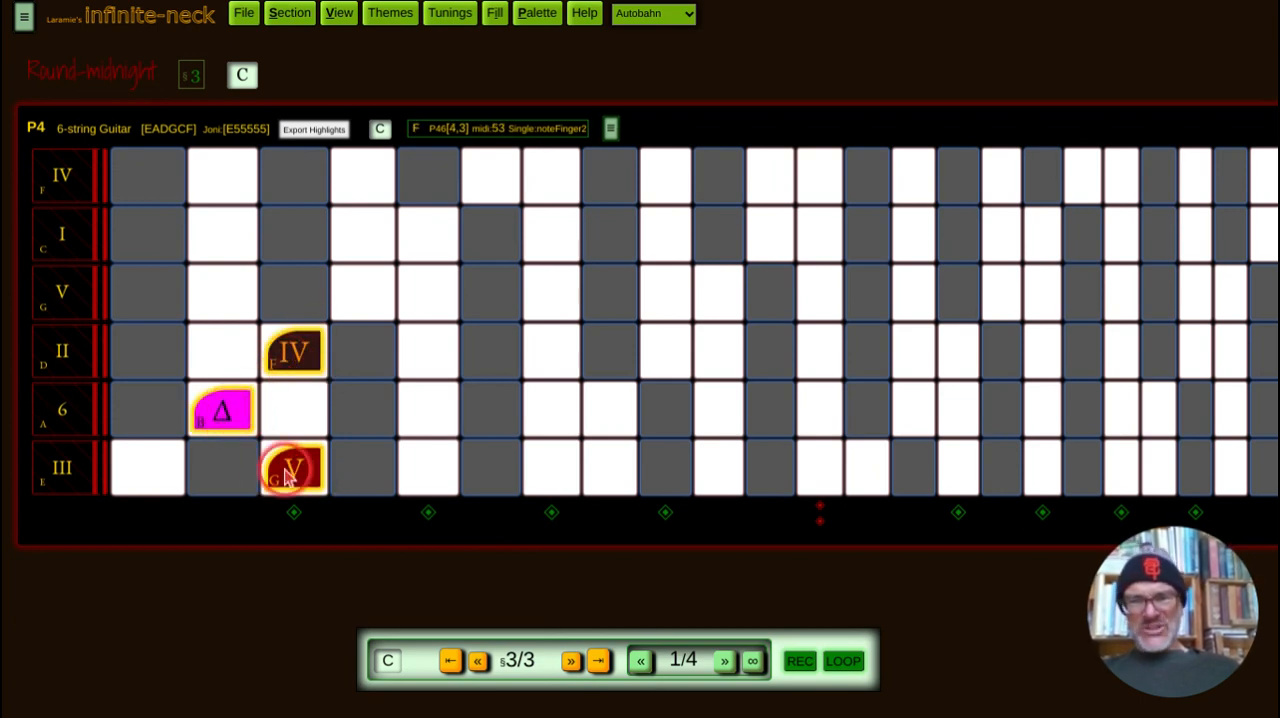
left_click(446, 474)
left_click(449, 477)
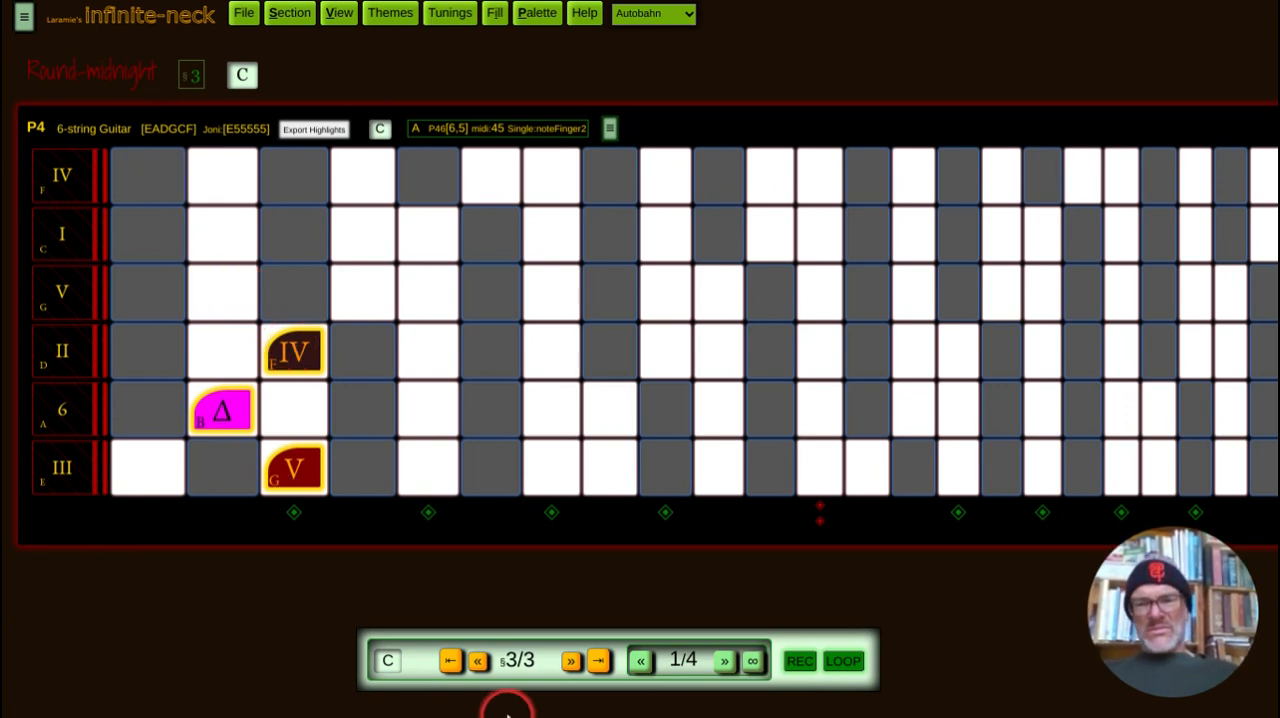
Step: Set the key of section 2 to F
left_click(479, 664)
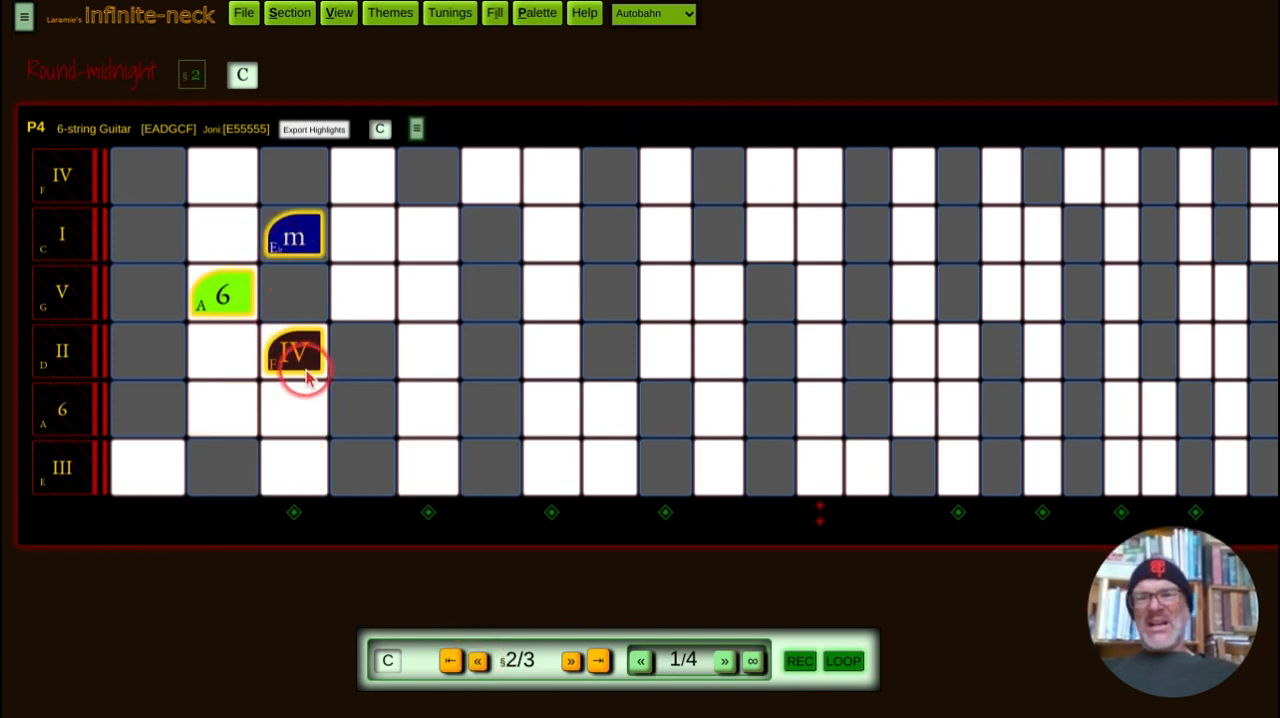
left_click(289, 20)
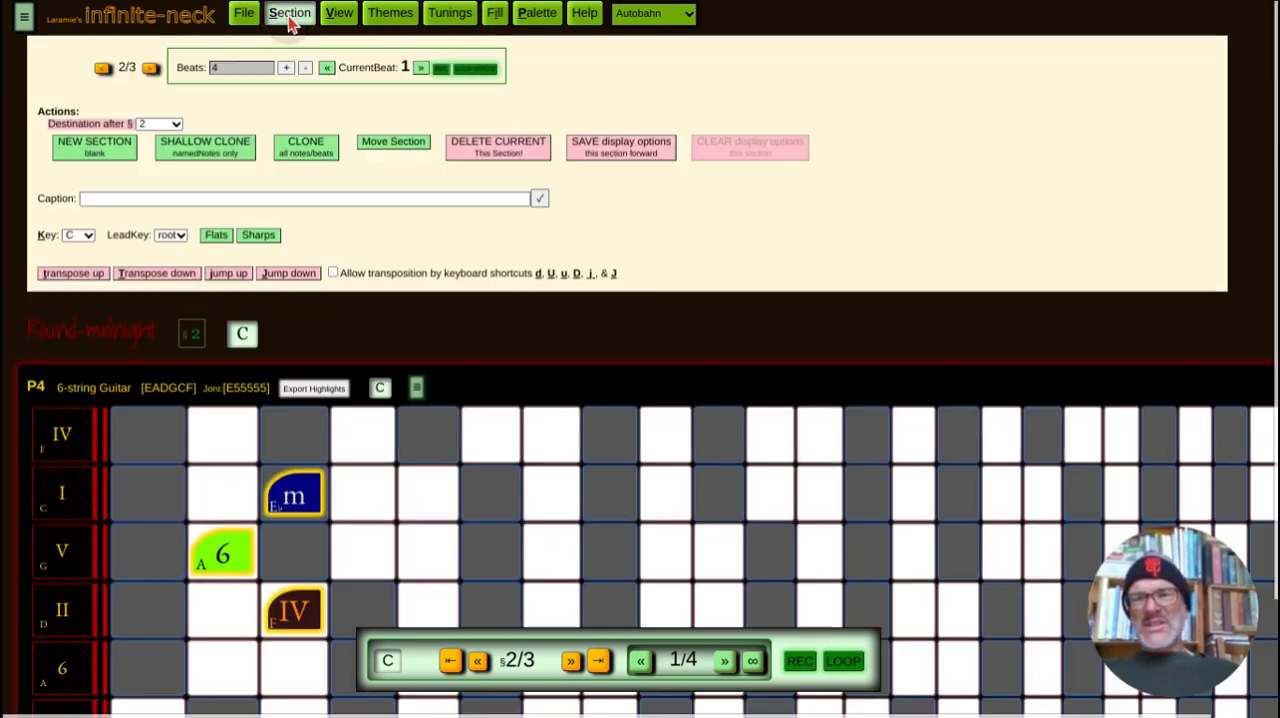
left_click(84, 236)
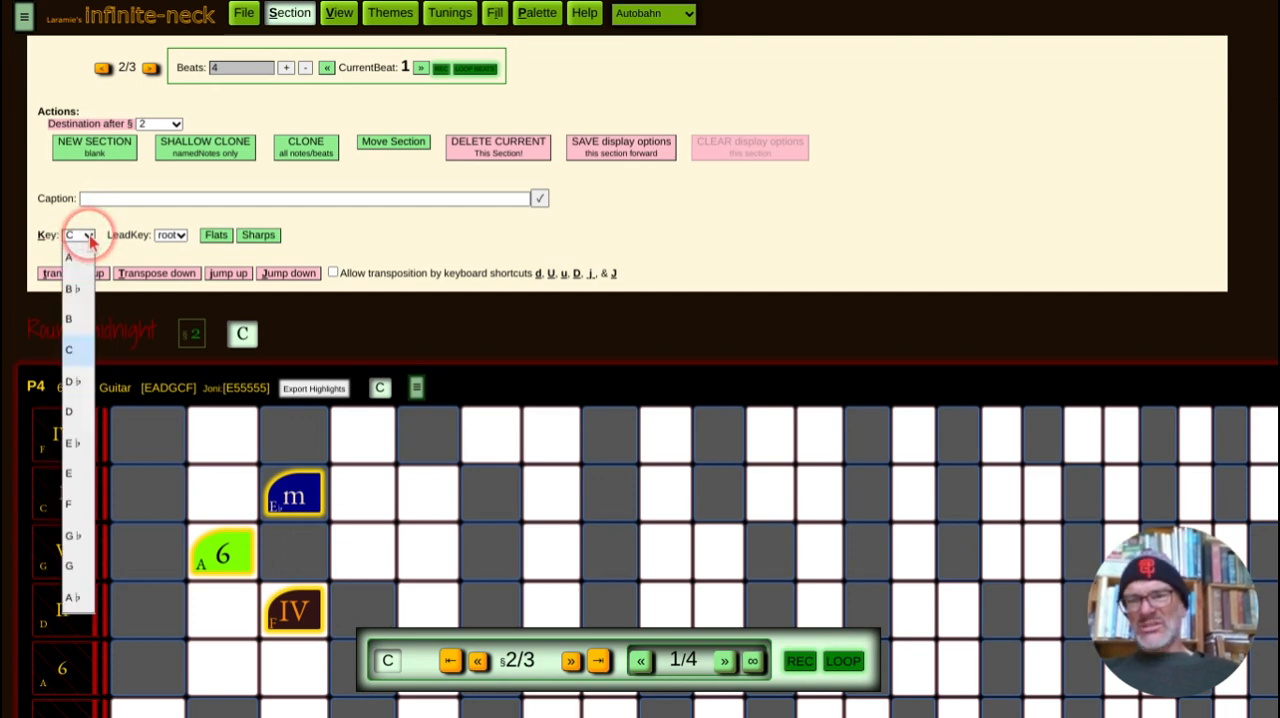
left_click(77, 500)
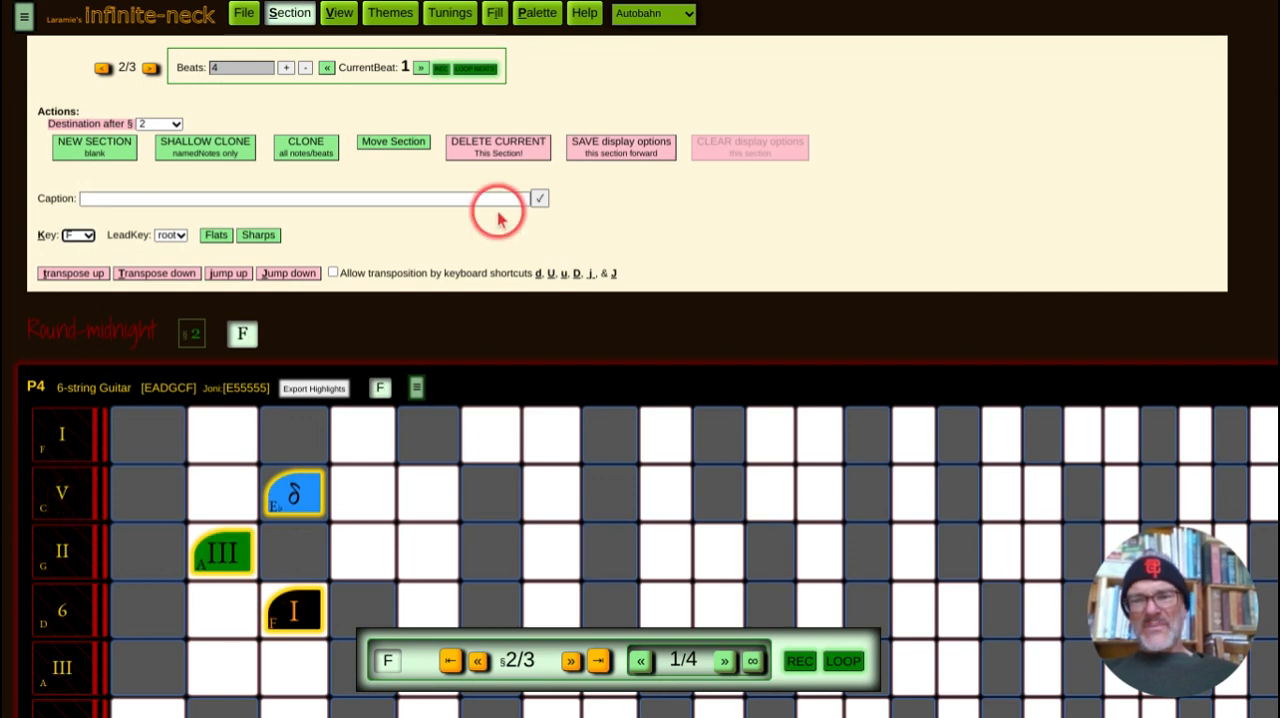
Step: Set the key of section 3 to G
left_click(573, 664)
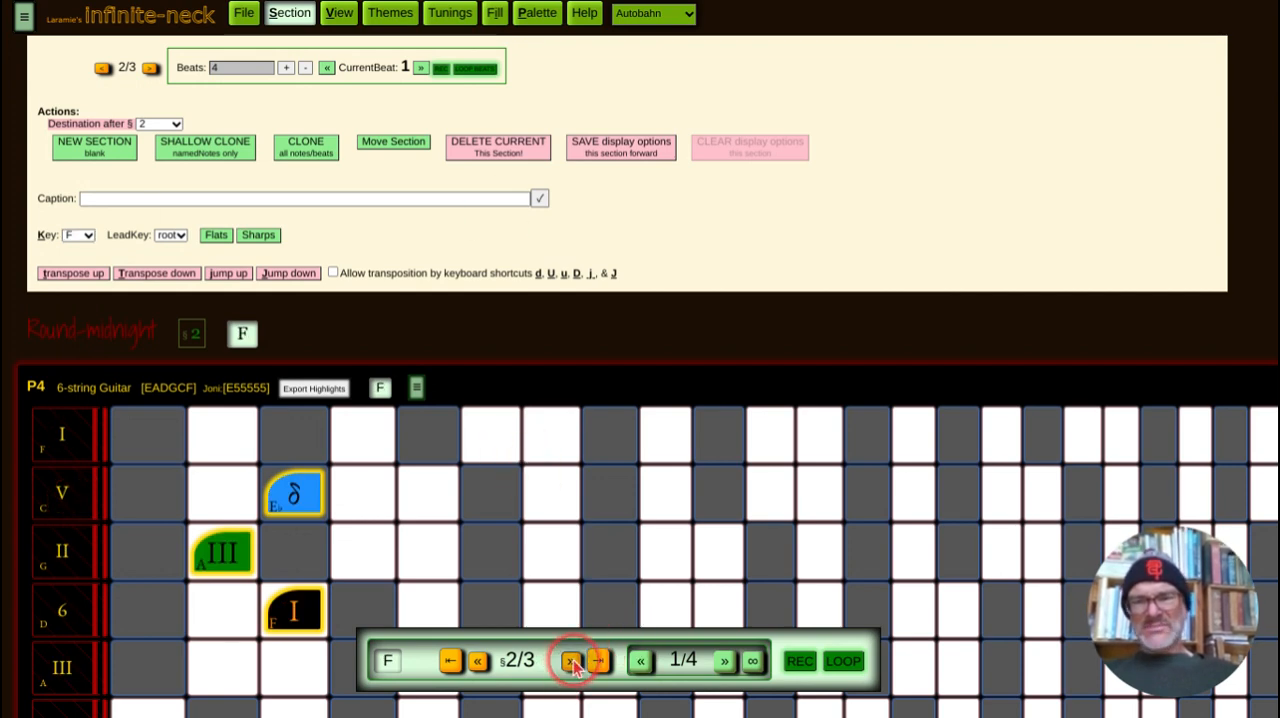
left_click(87, 237)
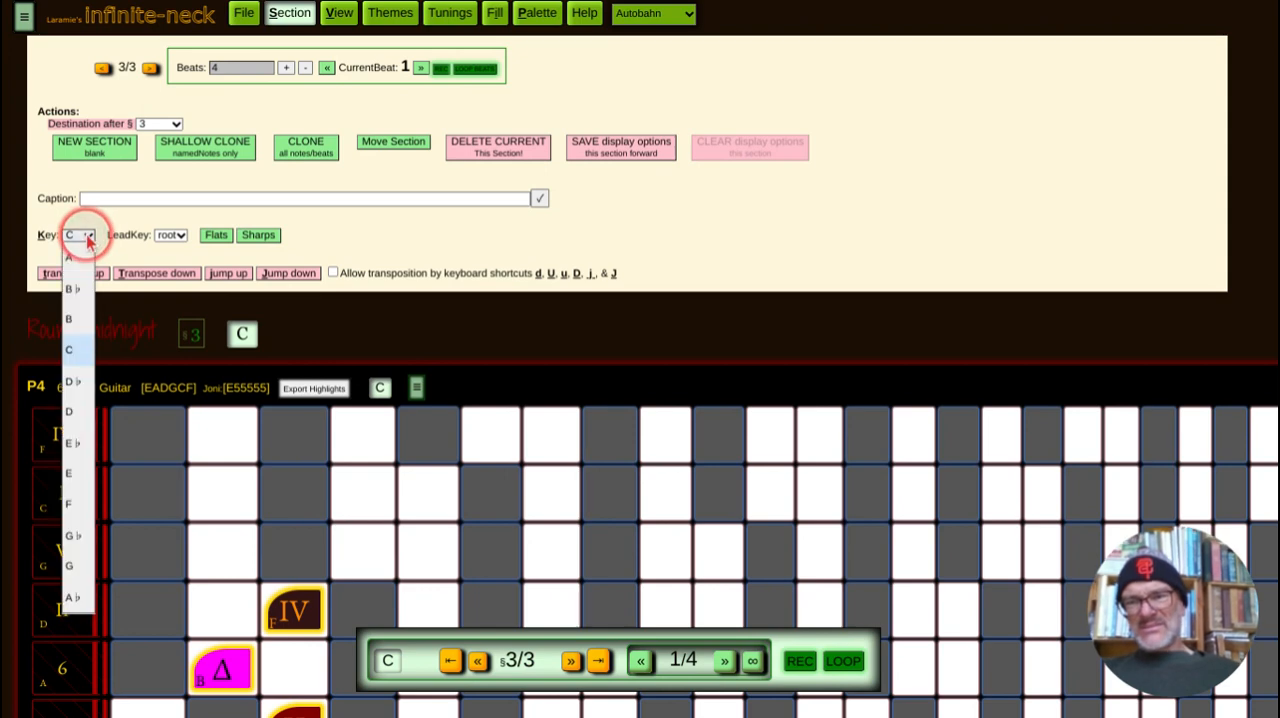
left_click(80, 568)
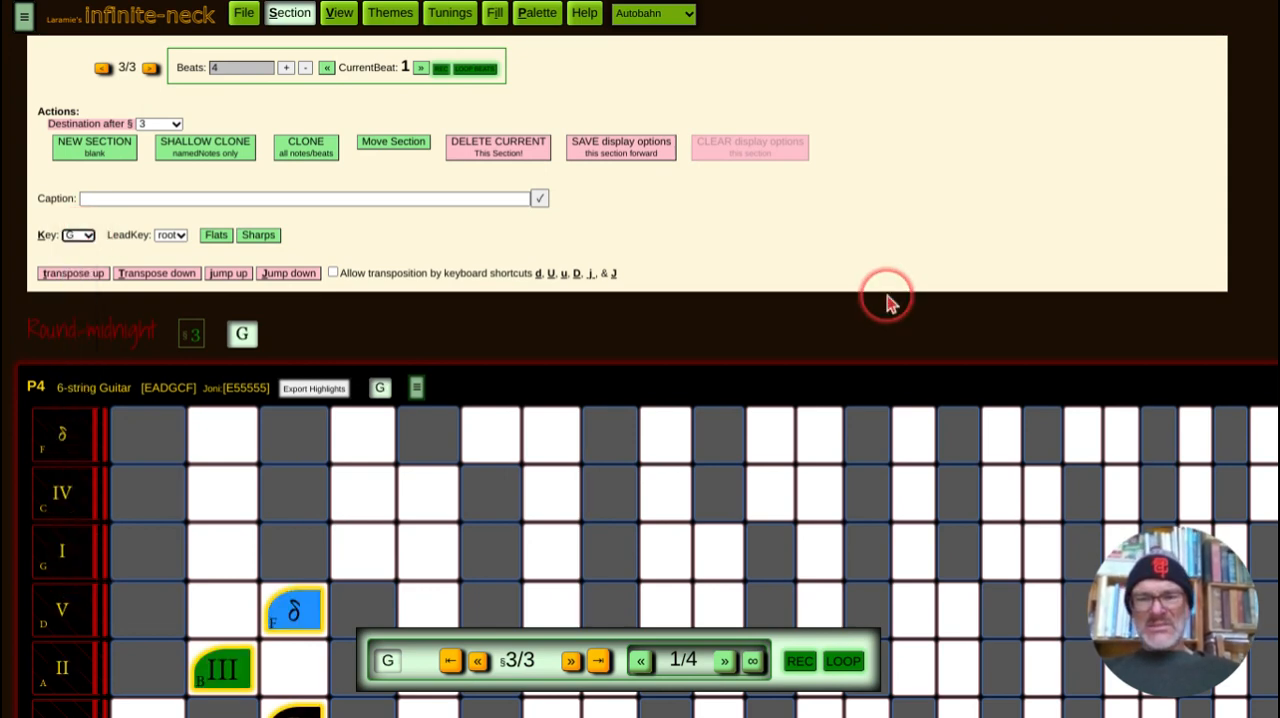
Step: Step through sections 1 to 3 to compare the chord tone labels in each section's own key
scroll(886, 297, "down", 1)
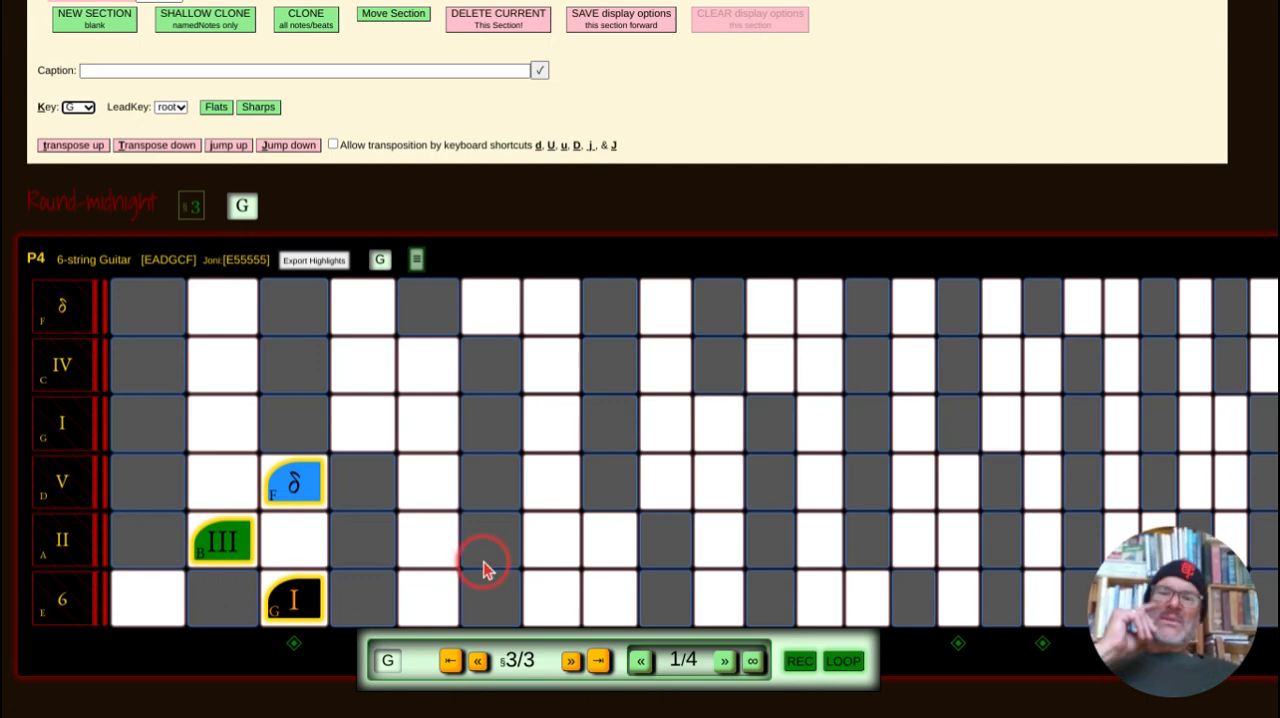
left_click(451, 662)
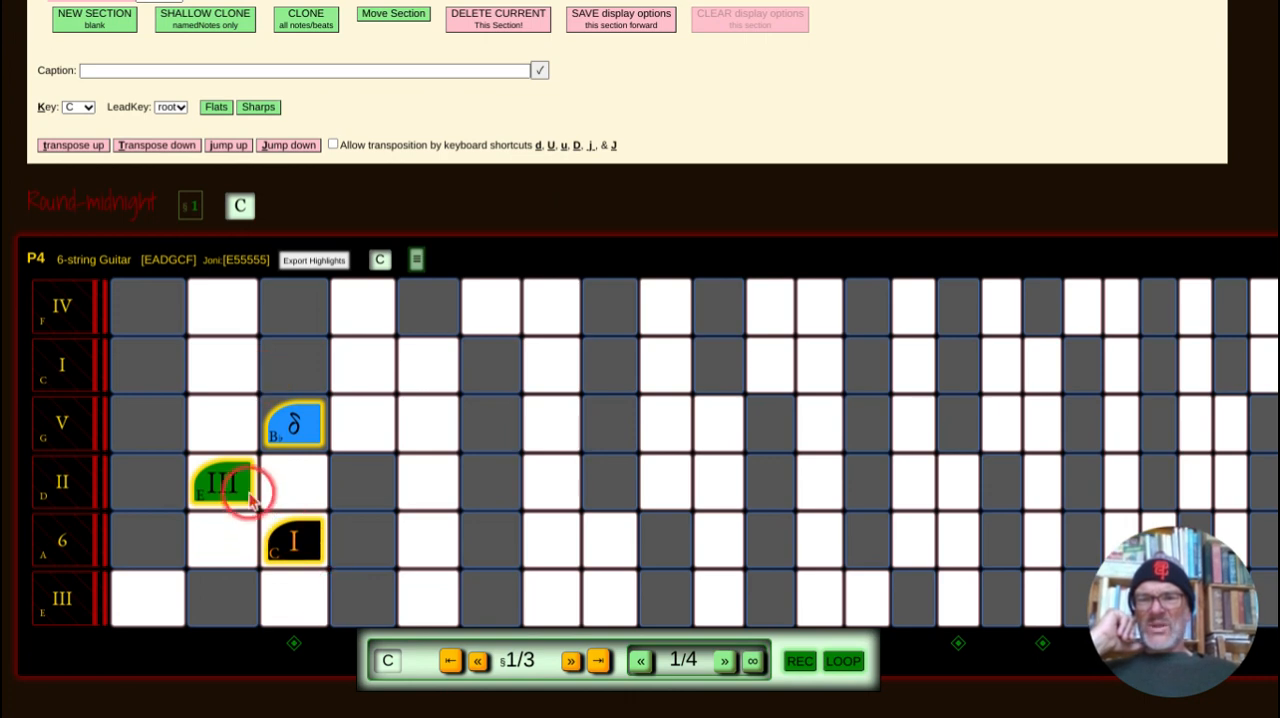
left_click(574, 665)
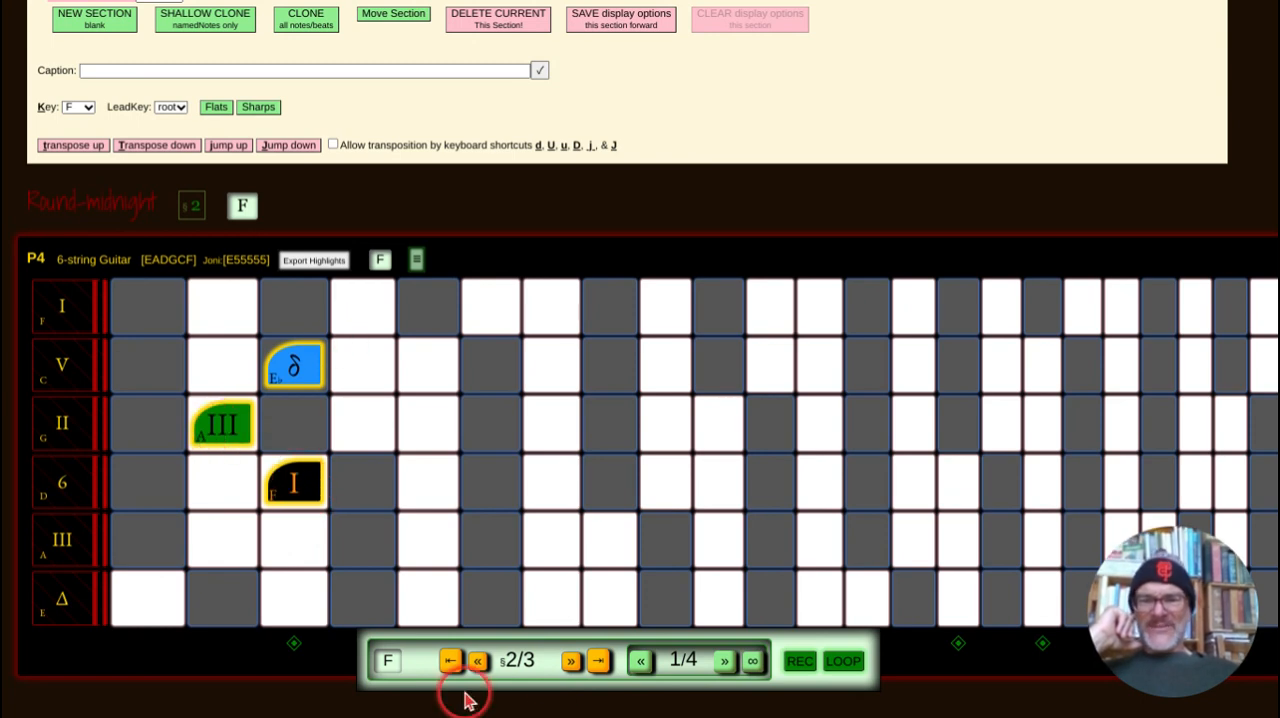
left_click(570, 660)
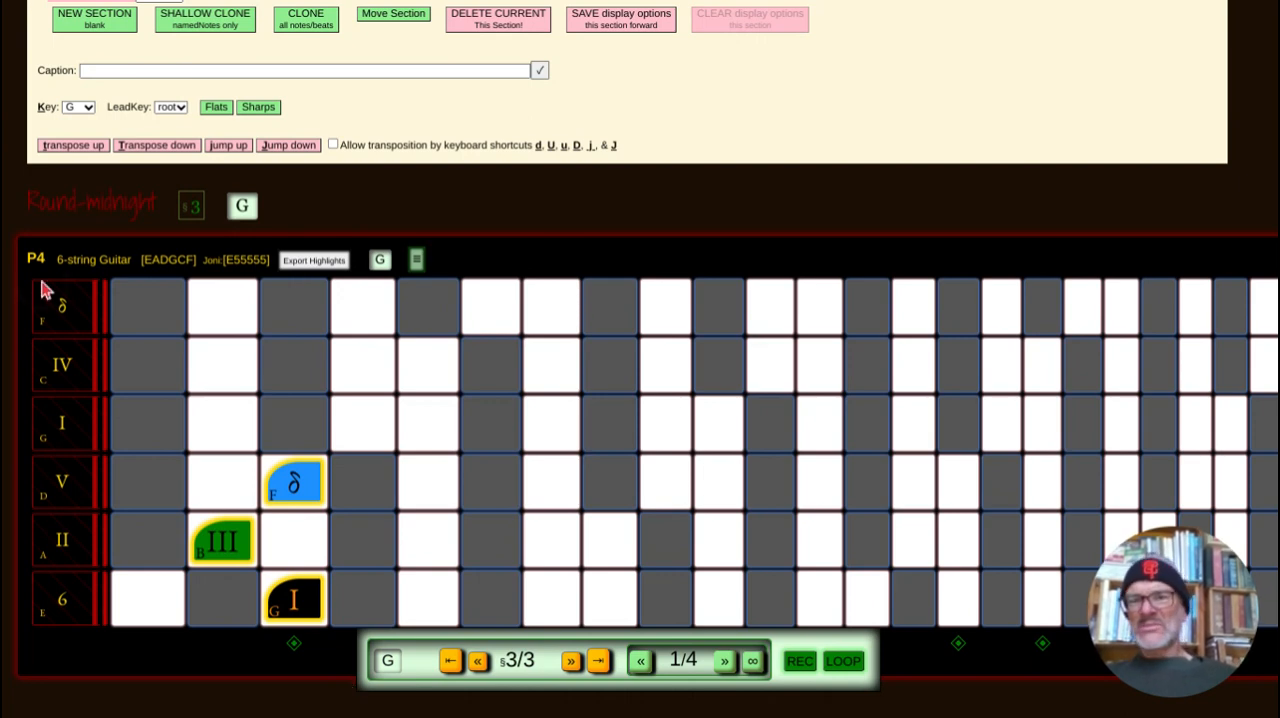
Step: Set the key of sections 3 and 2 back to C and close the section settings
left_click(88, 108)
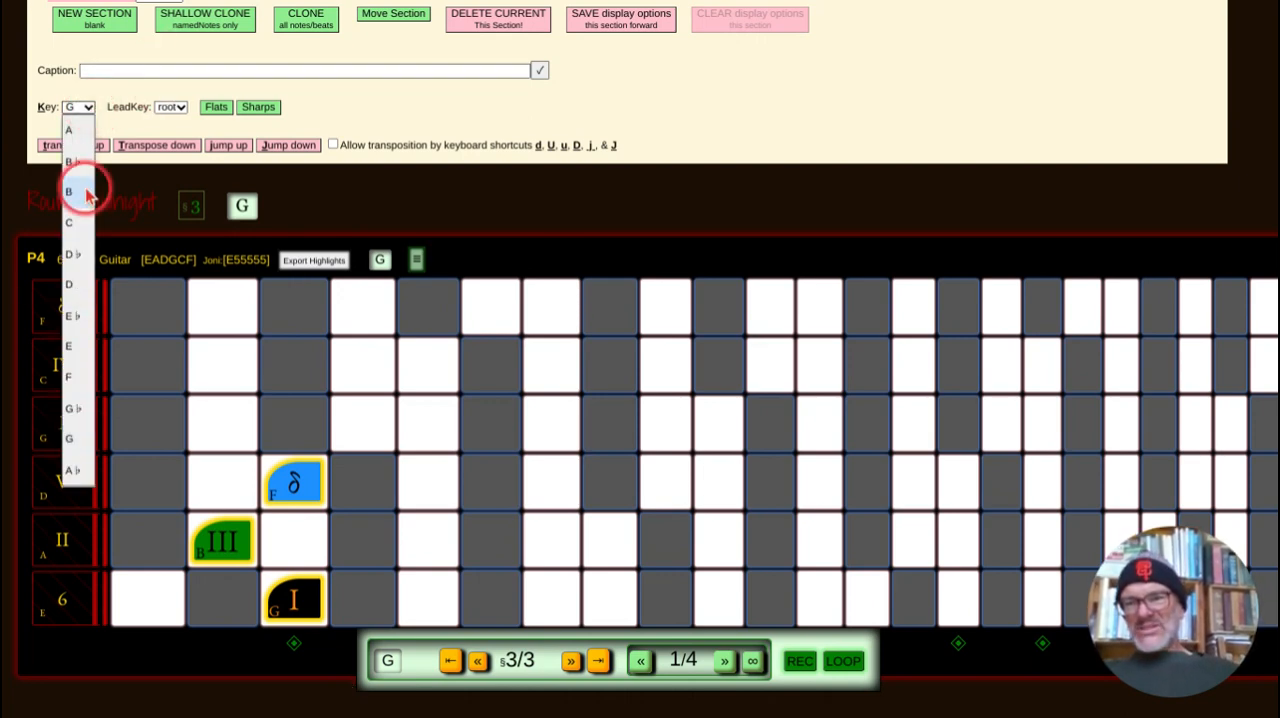
left_click(78, 226)
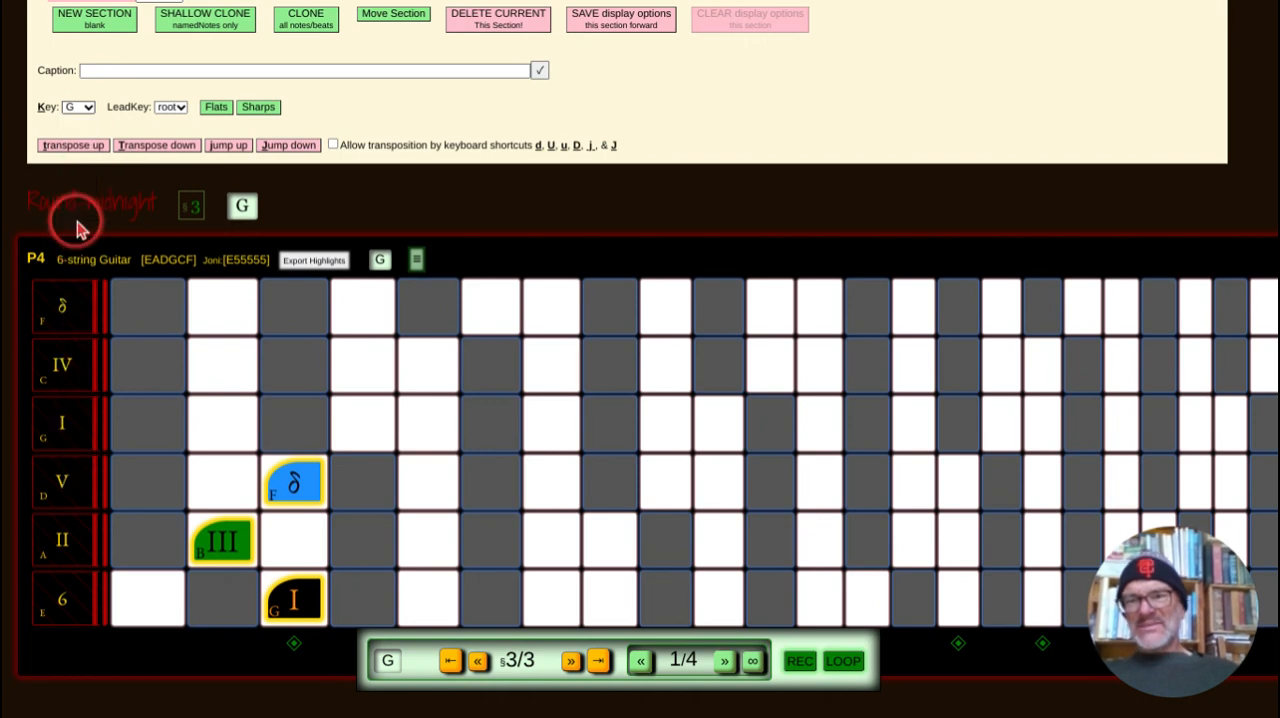
left_click(478, 660)
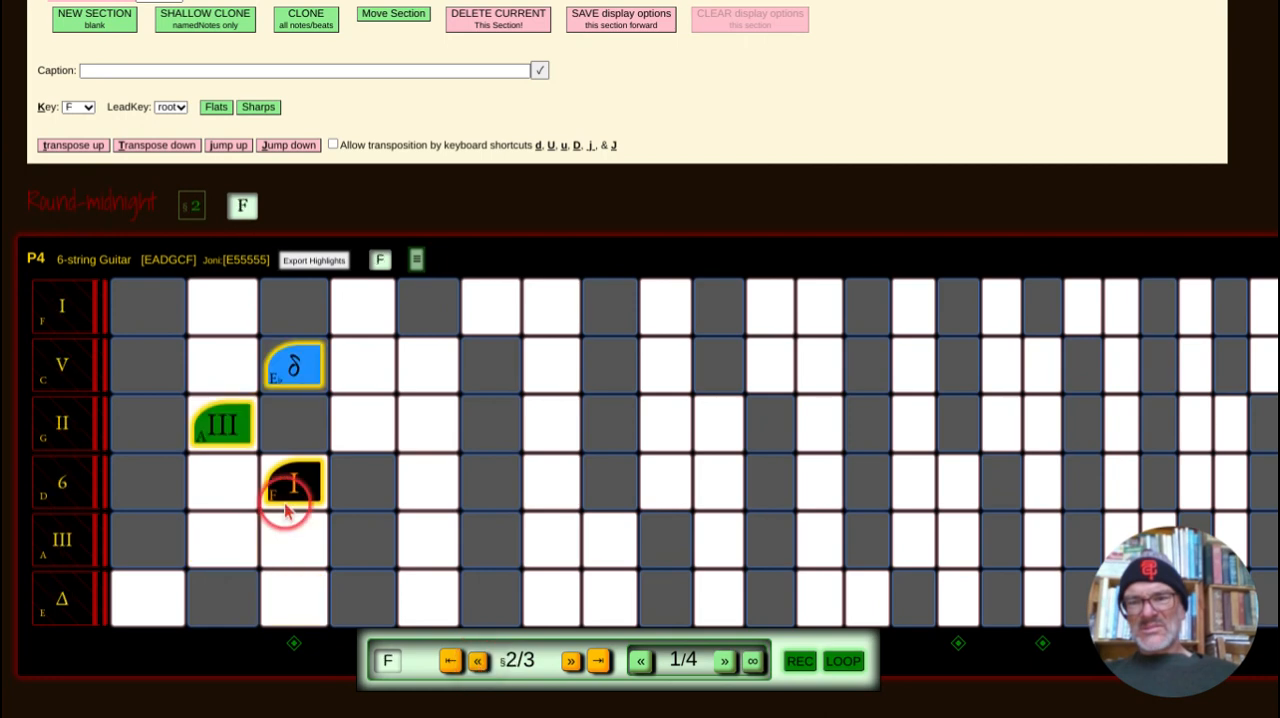
left_click(89, 108)
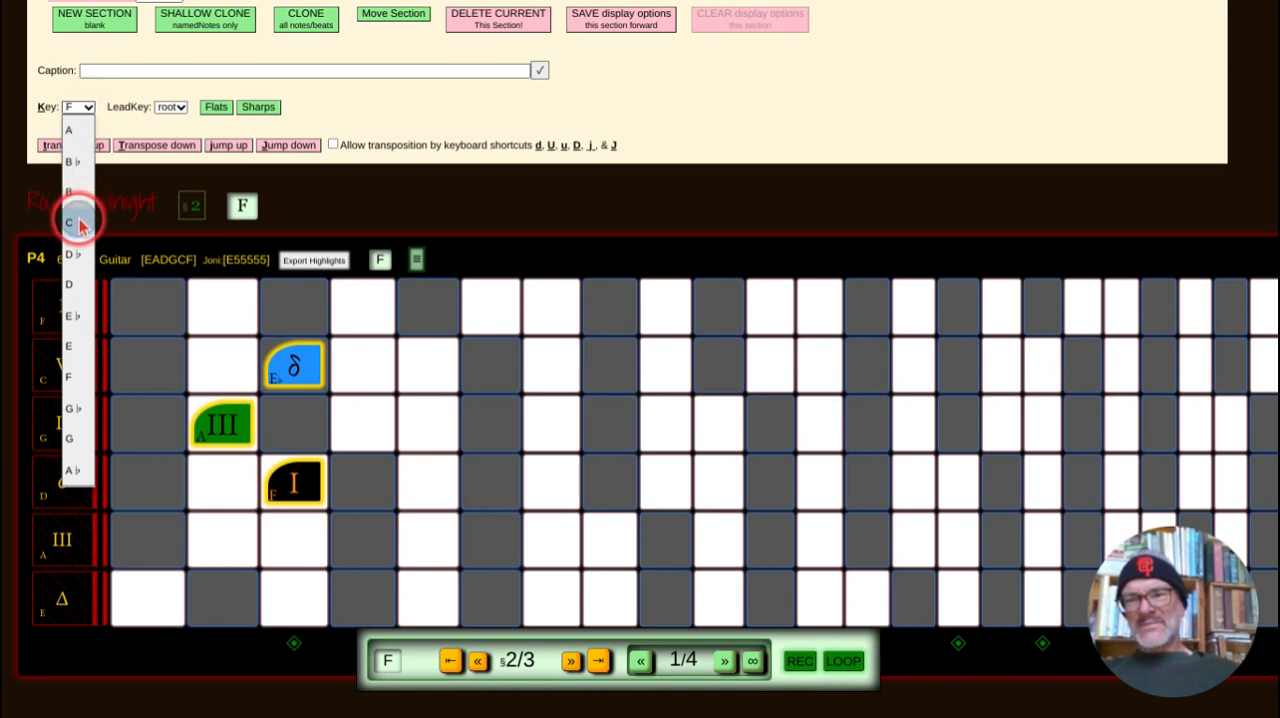
left_click(79, 223)
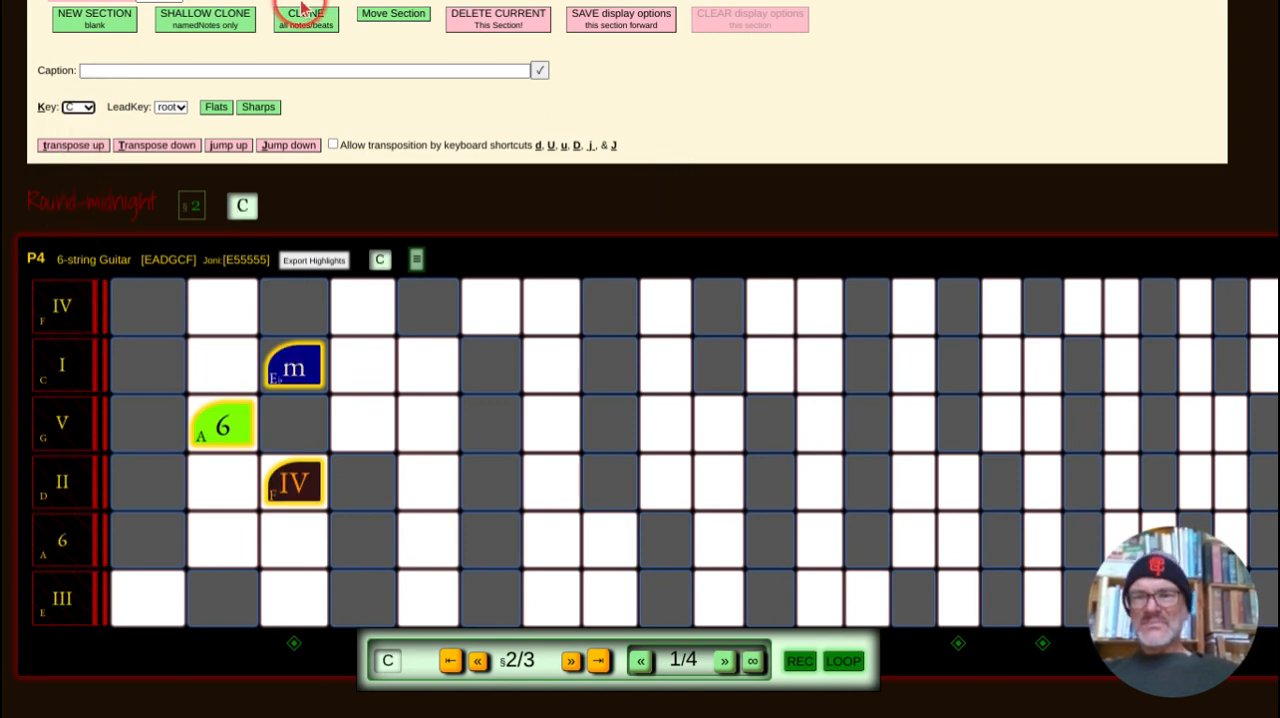
key("Escape")
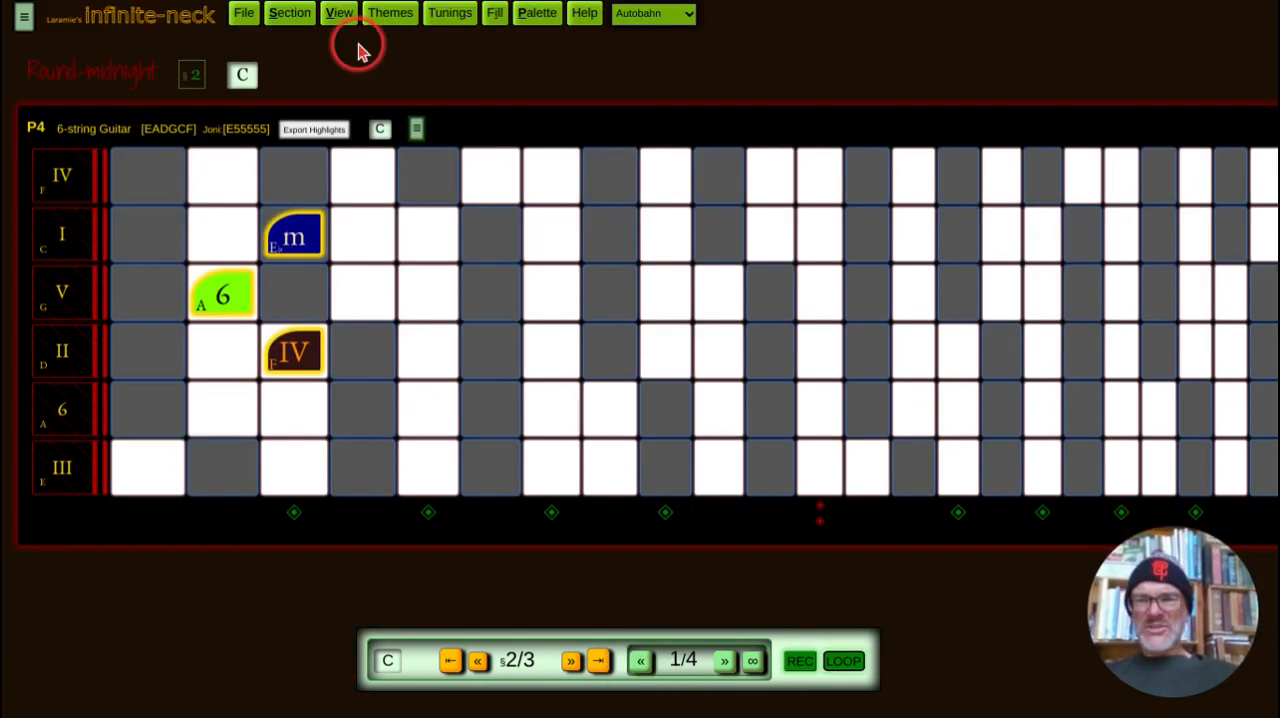
Step: Start looping through the sections and set the tempo to 240 BPM
left_click(845, 662)
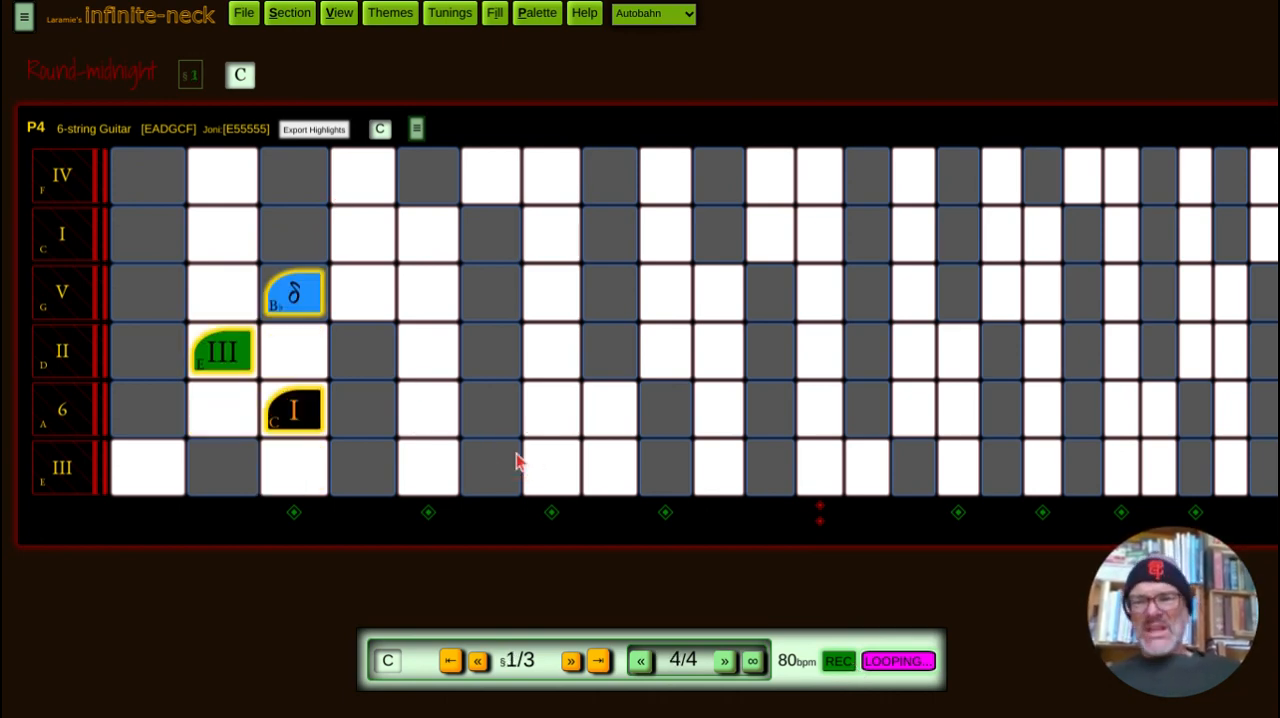
left_click(481, 118)
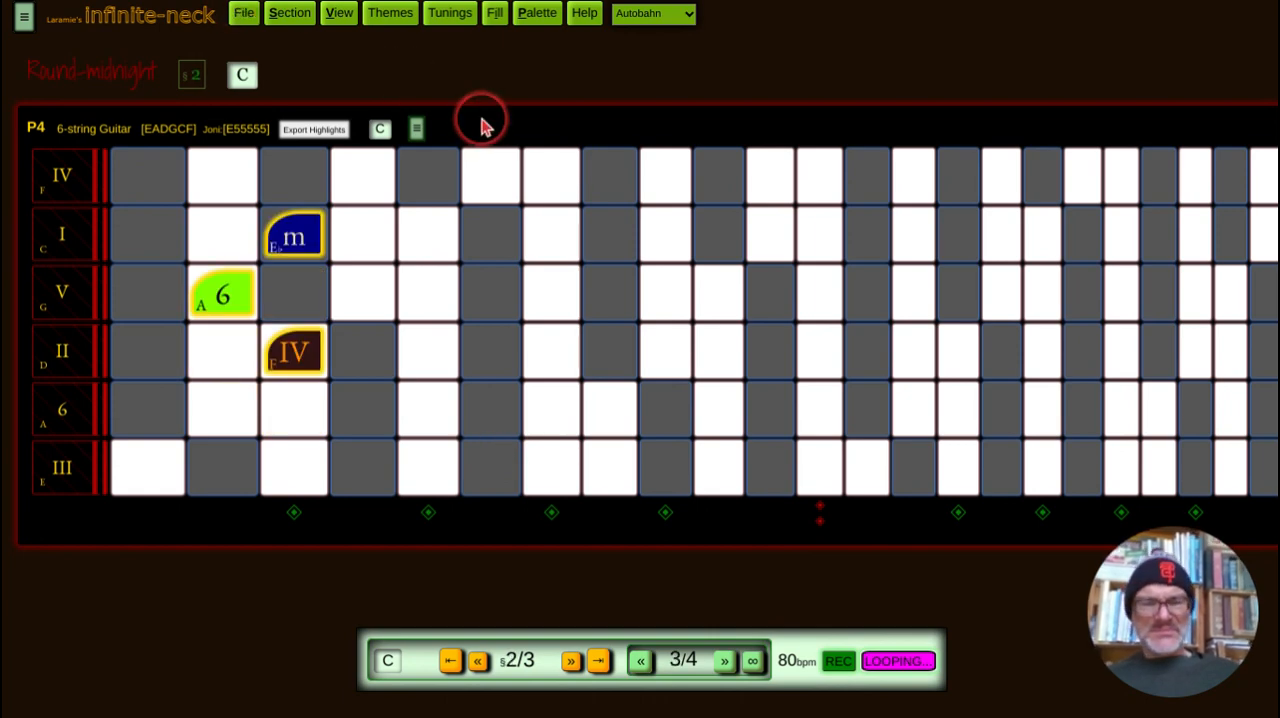
key("slash")
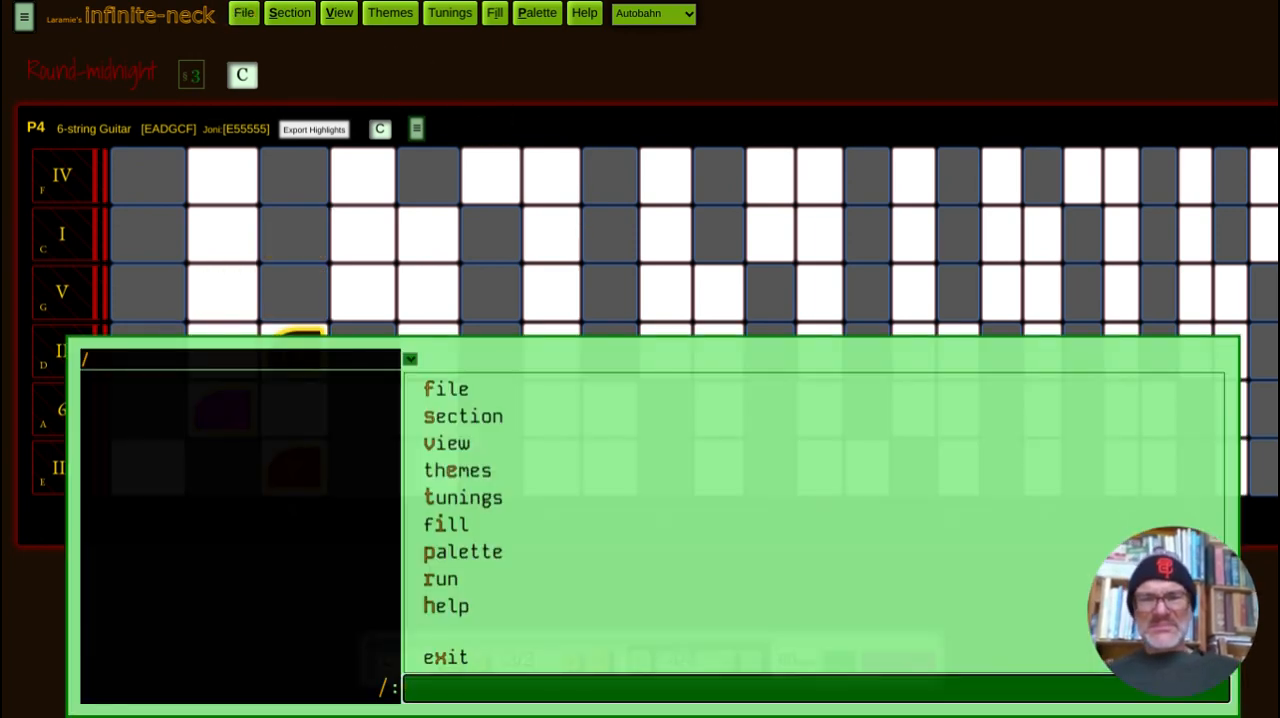
key("f")
key("b")
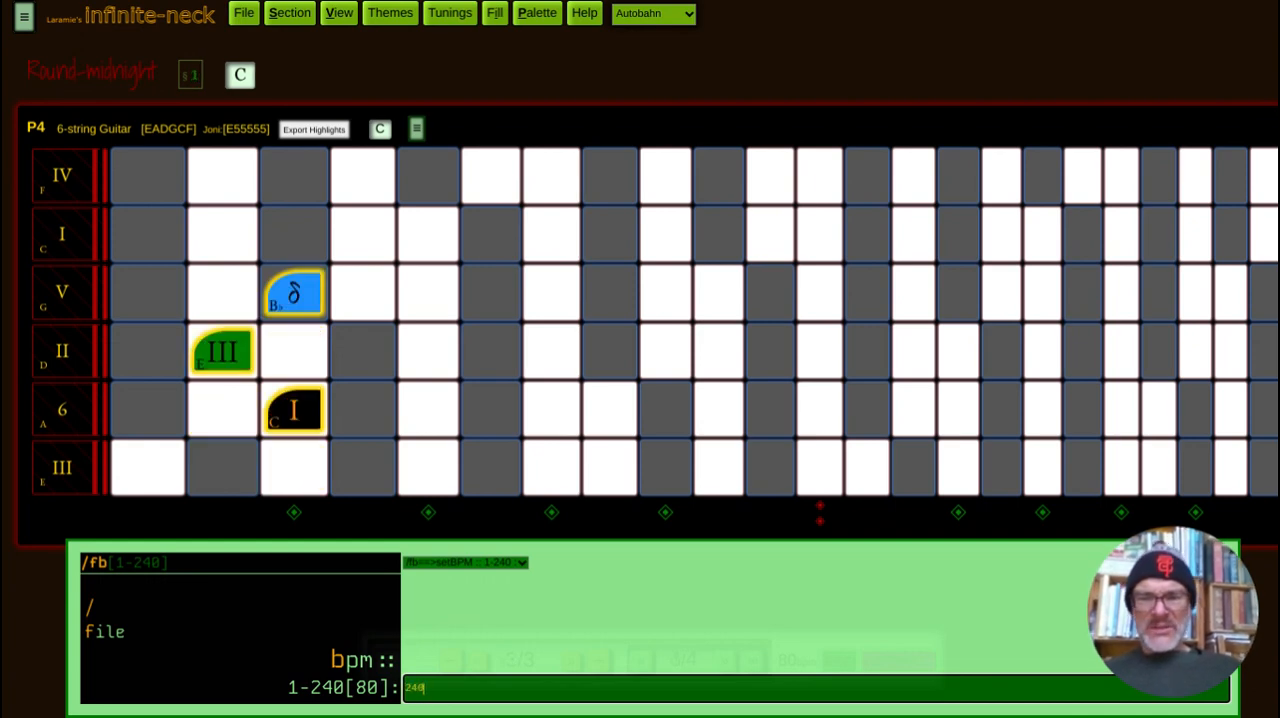
key("Return")
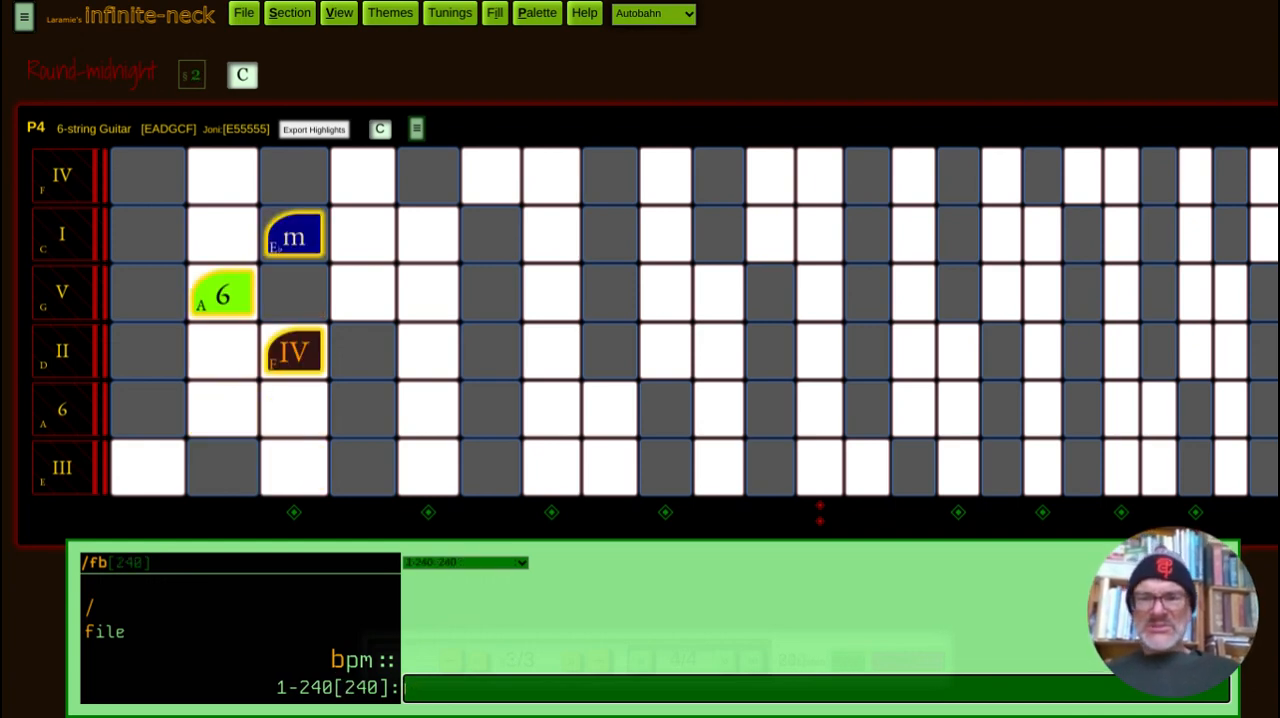
key("Escape")
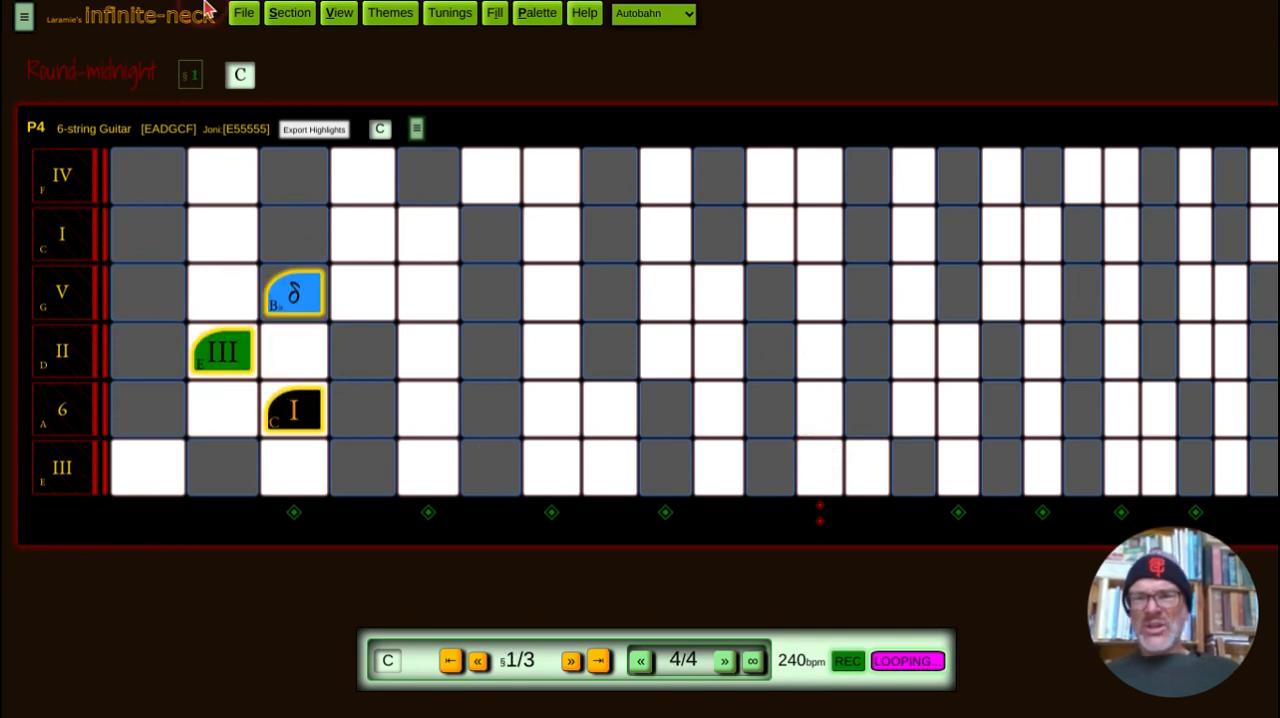
Step: Examine the song's BPM setting in the file settings and the list of console commands
left_click(250, 14)
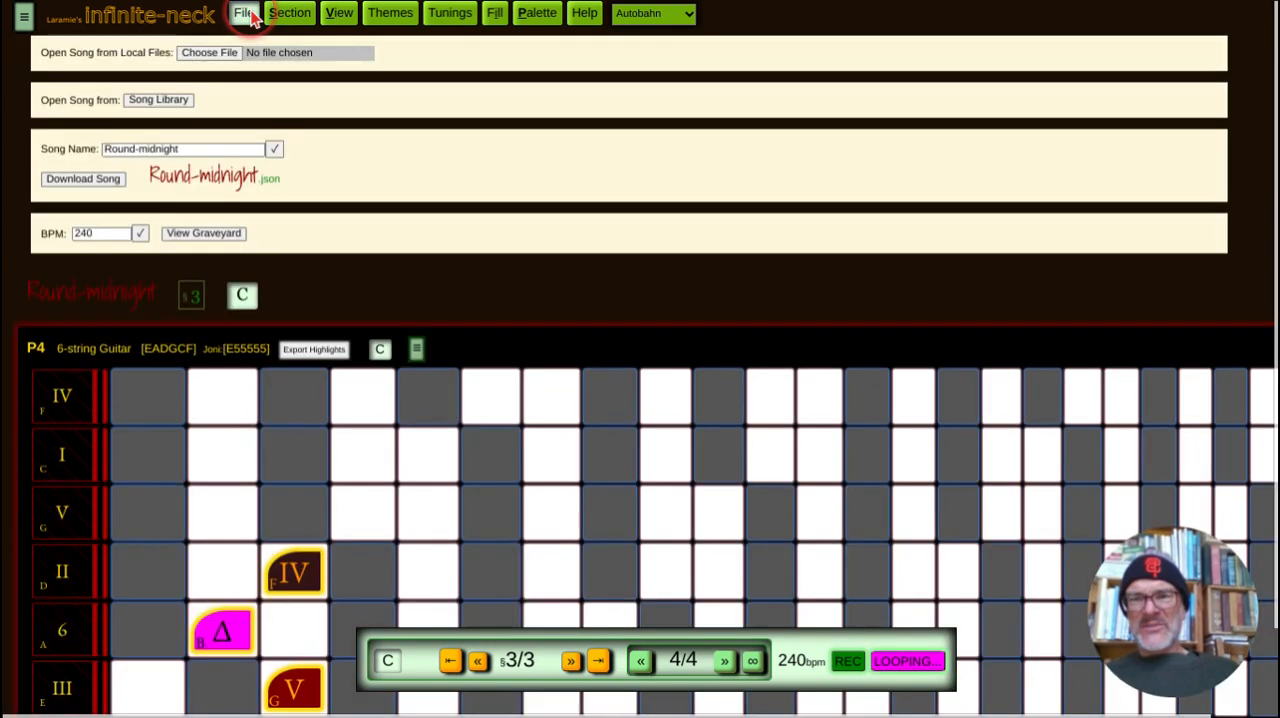
left_click(101, 233)
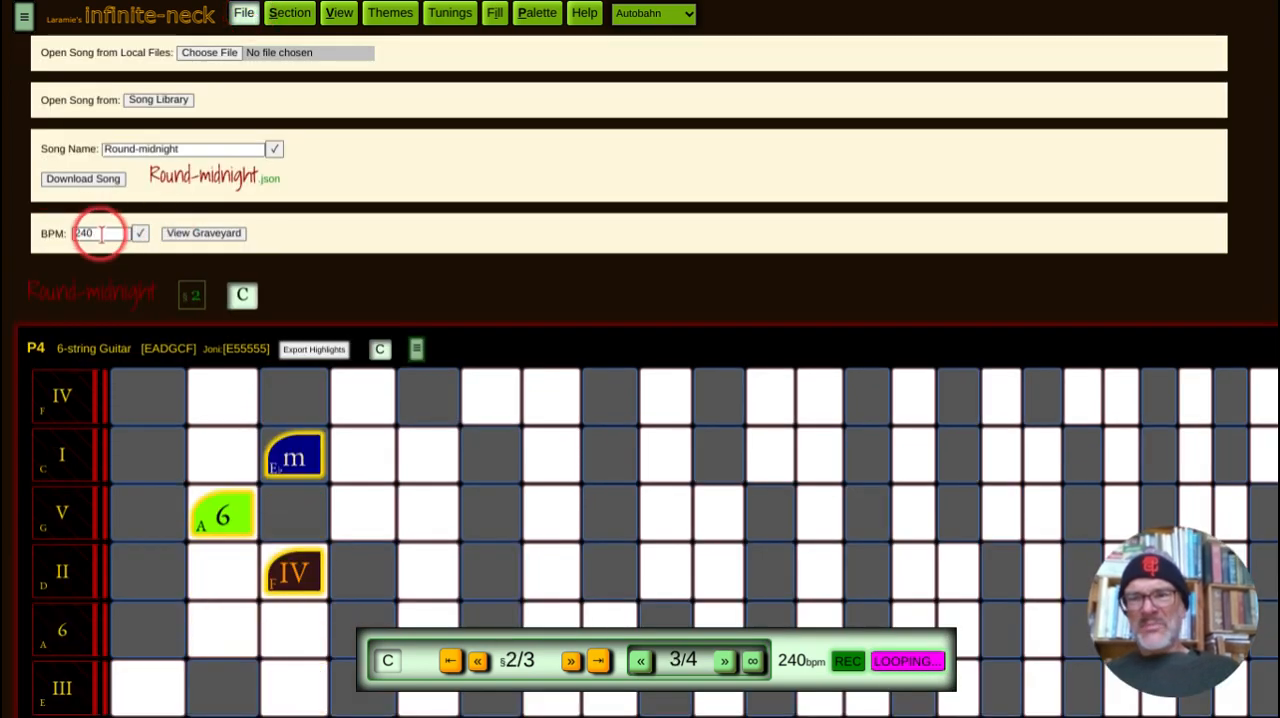
left_click(246, 13)
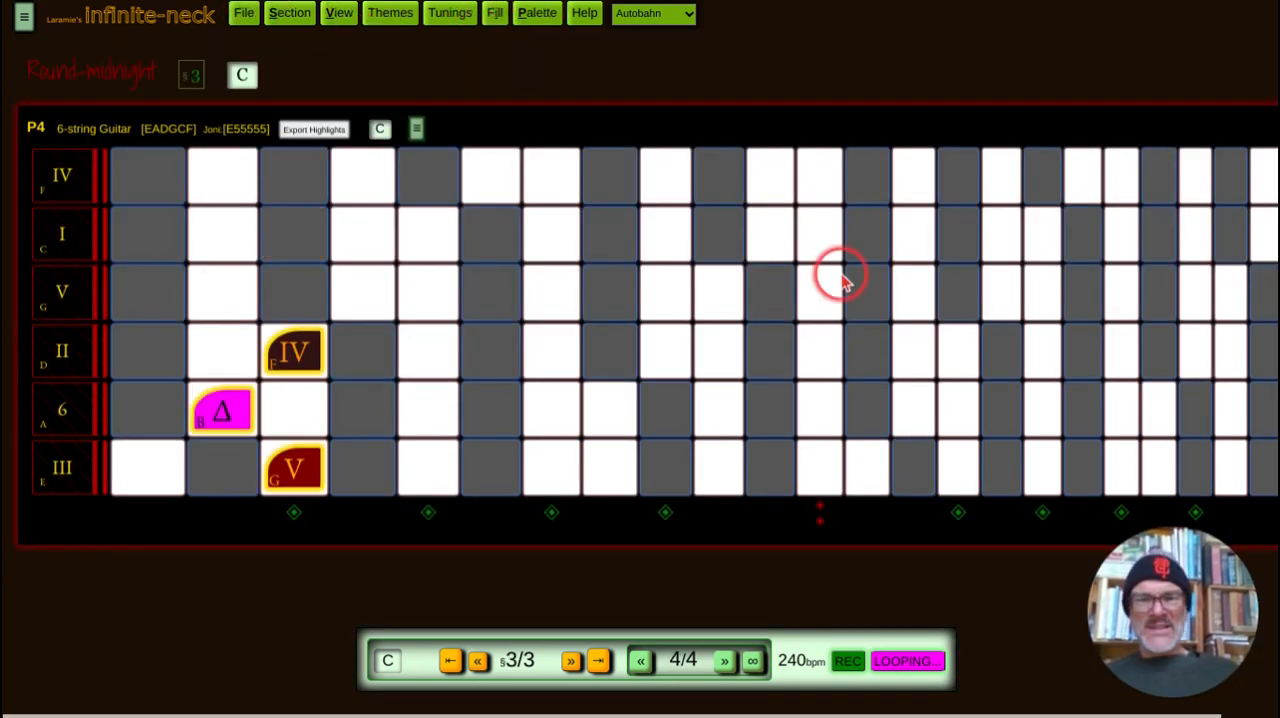
key("slash")
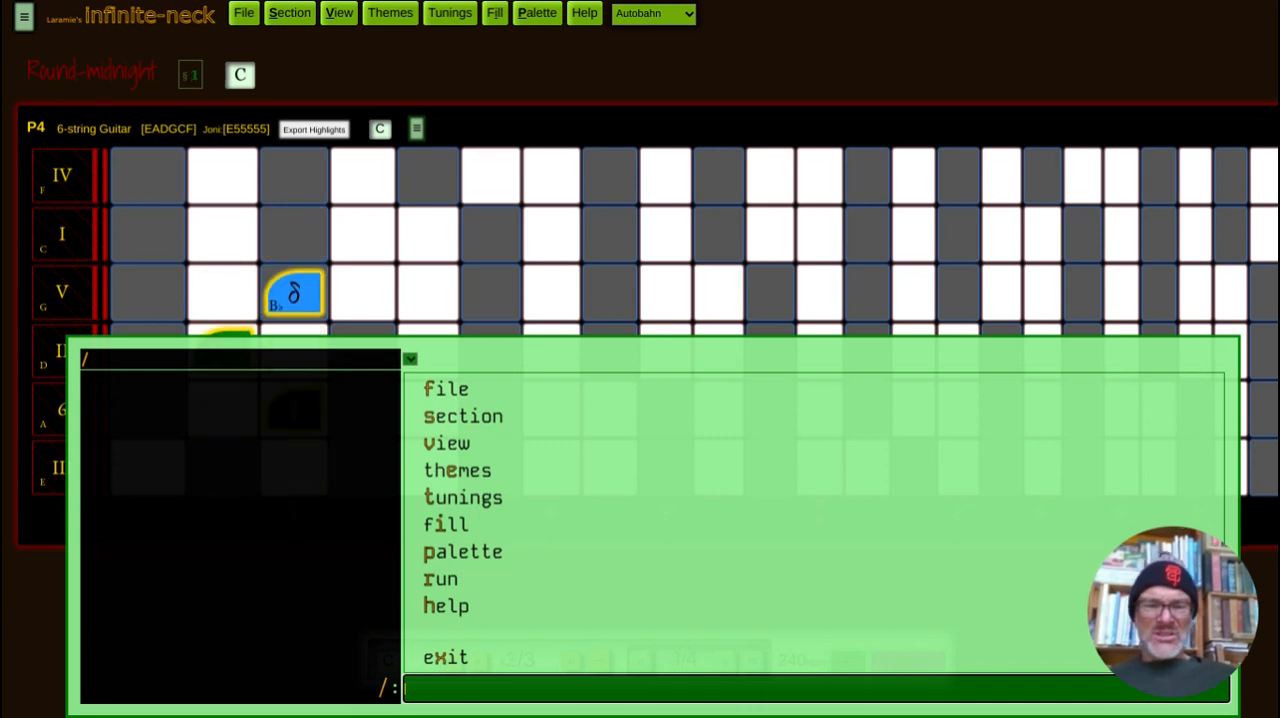
key("Escape")
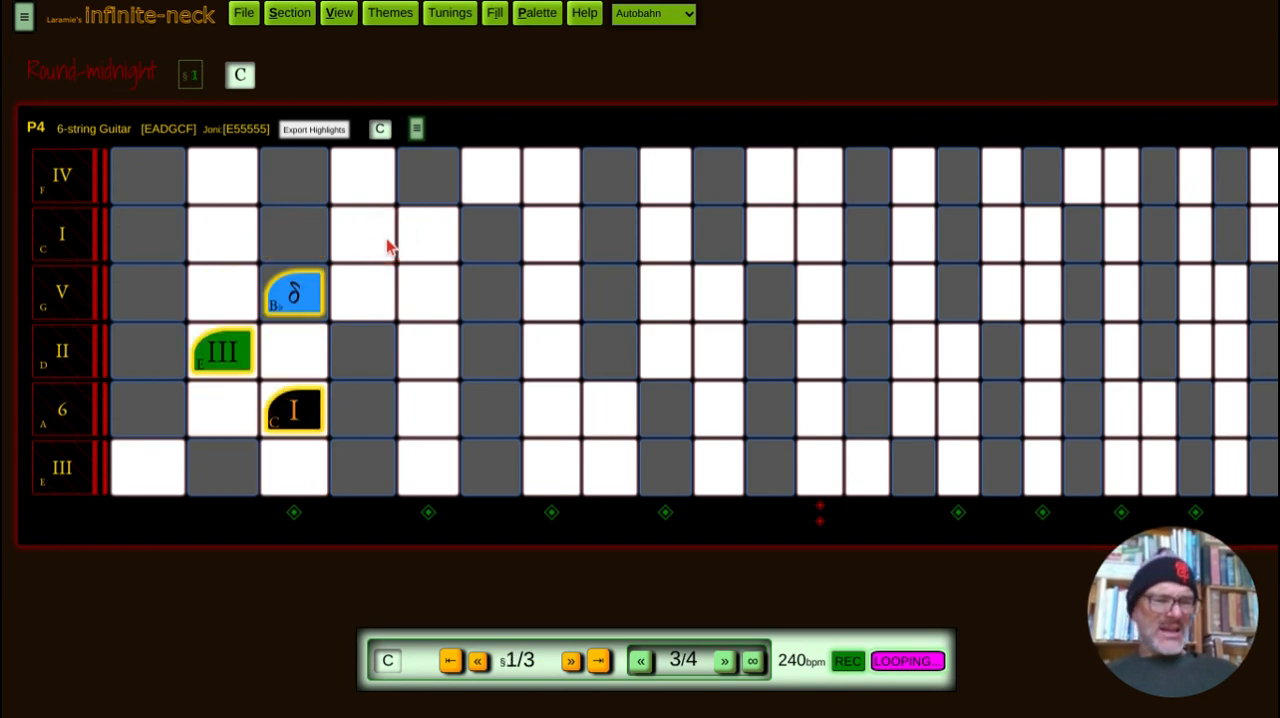
Step: Stop looping the sections
left_click(619, 373)
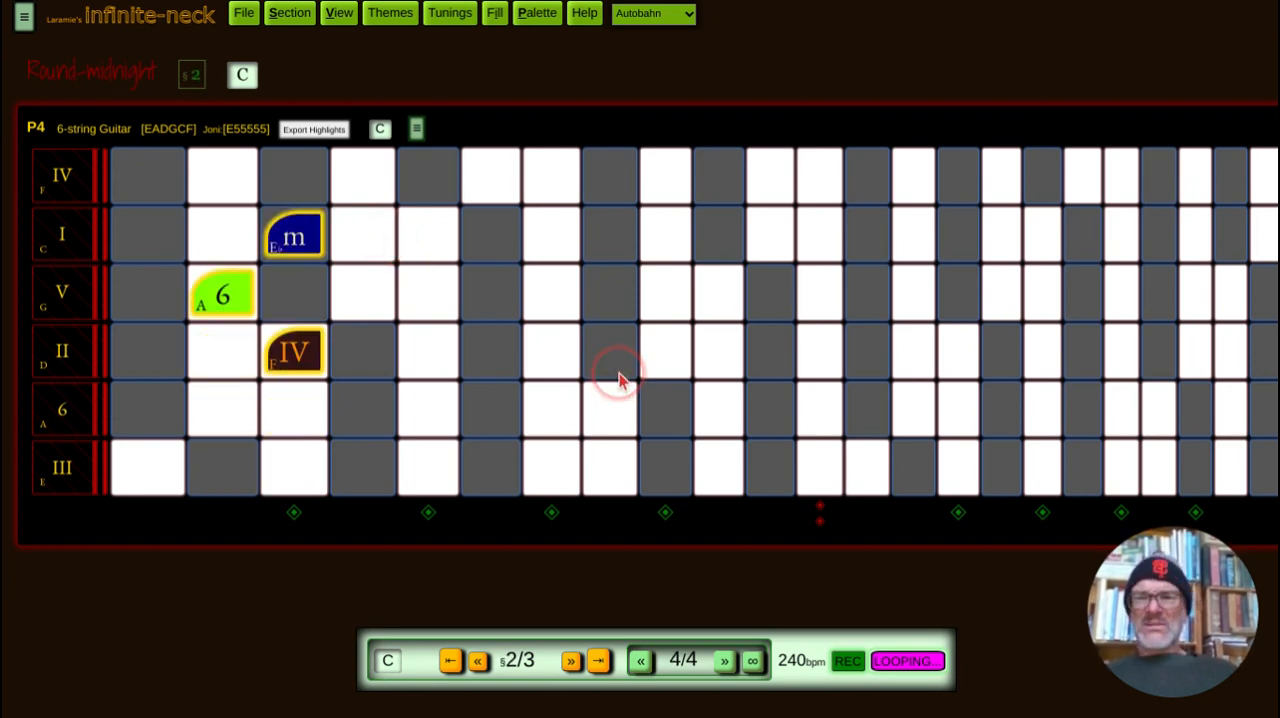
left_click(314, 176)
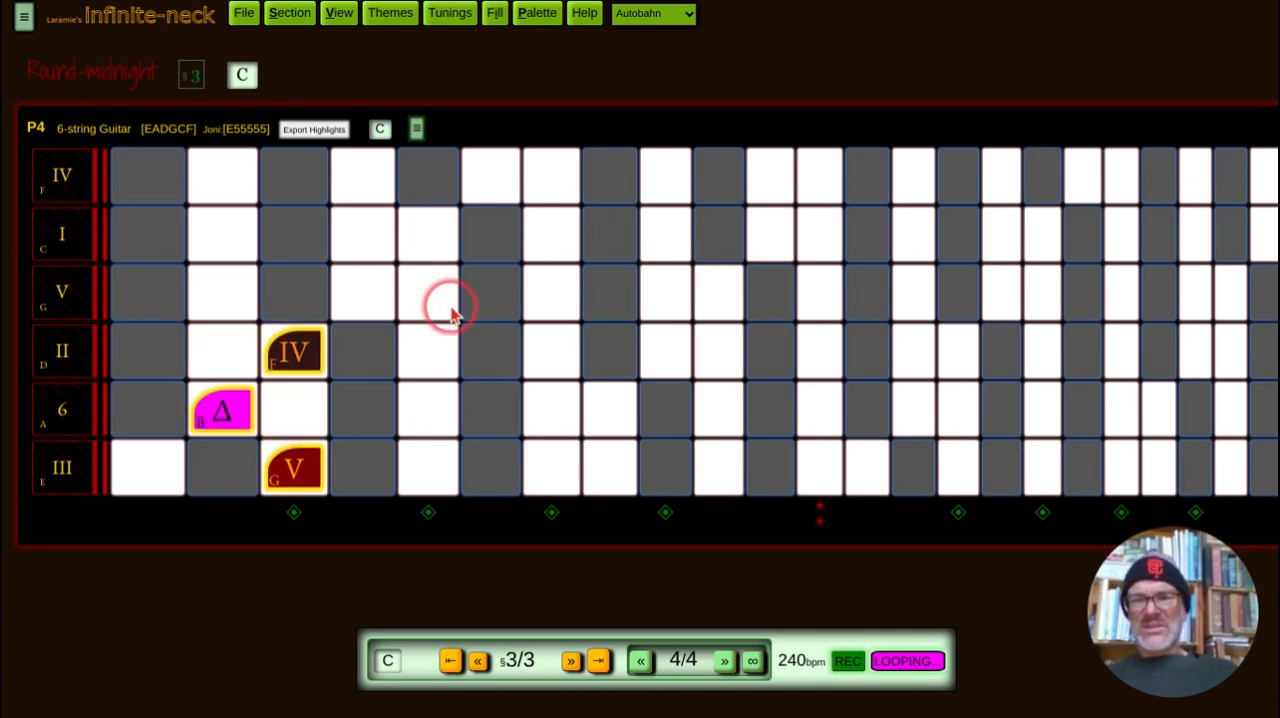
left_click(912, 664)
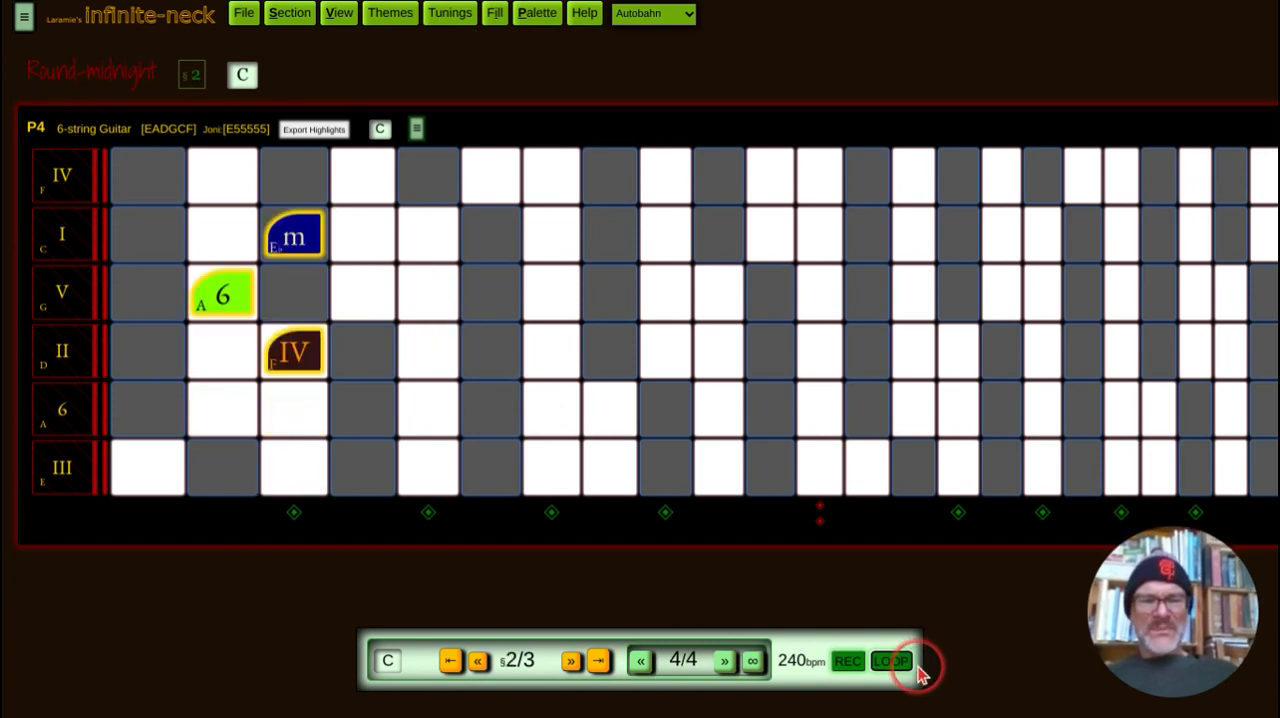
Step: Go to the first section and mark every C across the neck as a named note
left_click(452, 663)
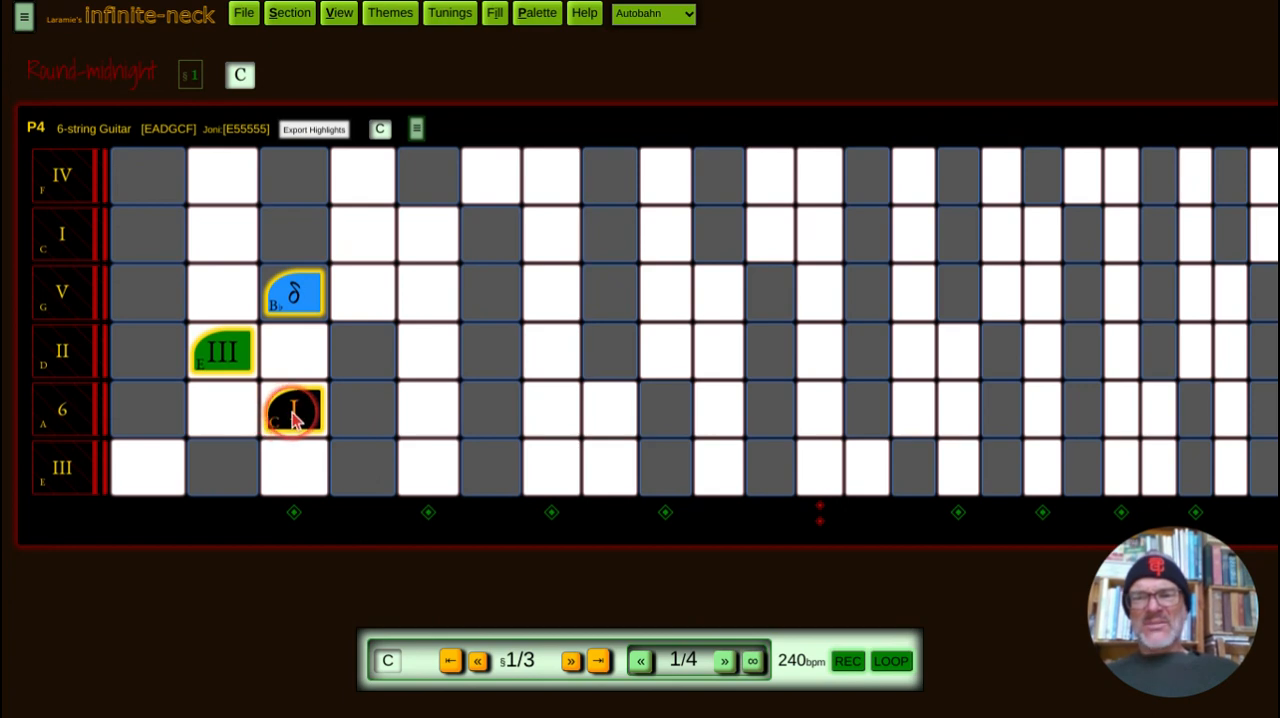
left_click(293, 418)
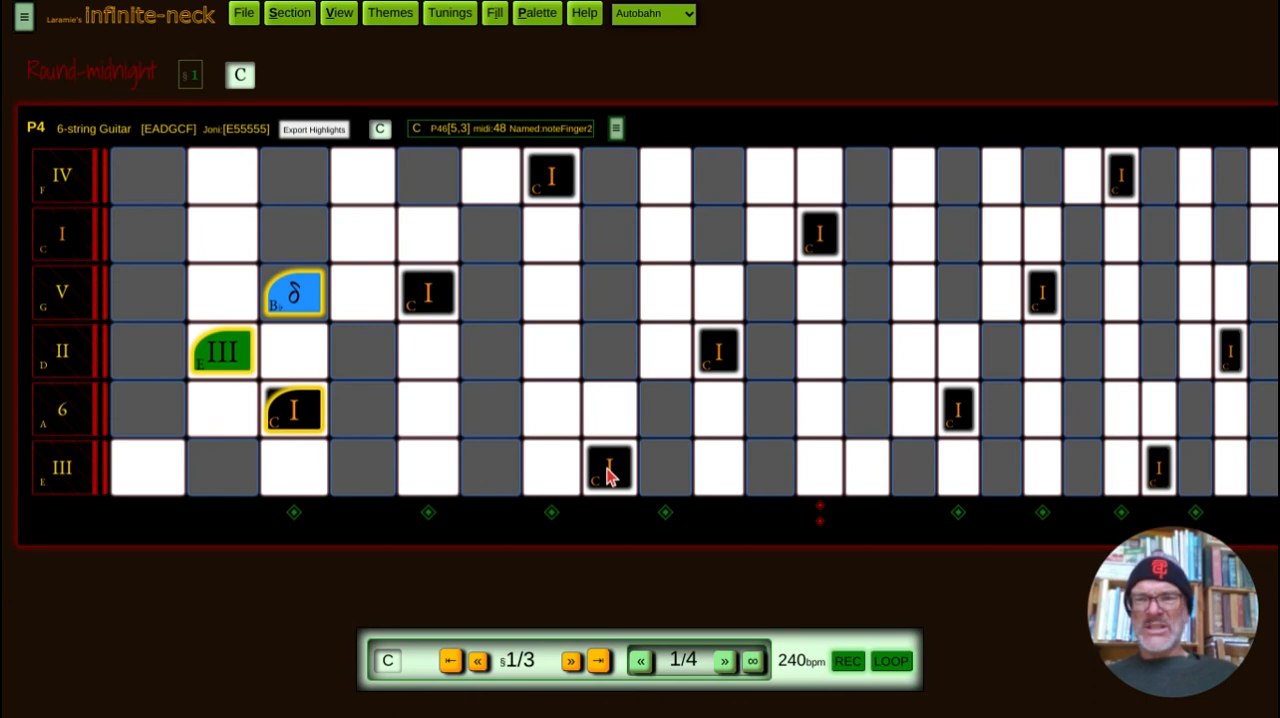
Step: Set the palette's note type to Named and close the palette
left_click(539, 16)
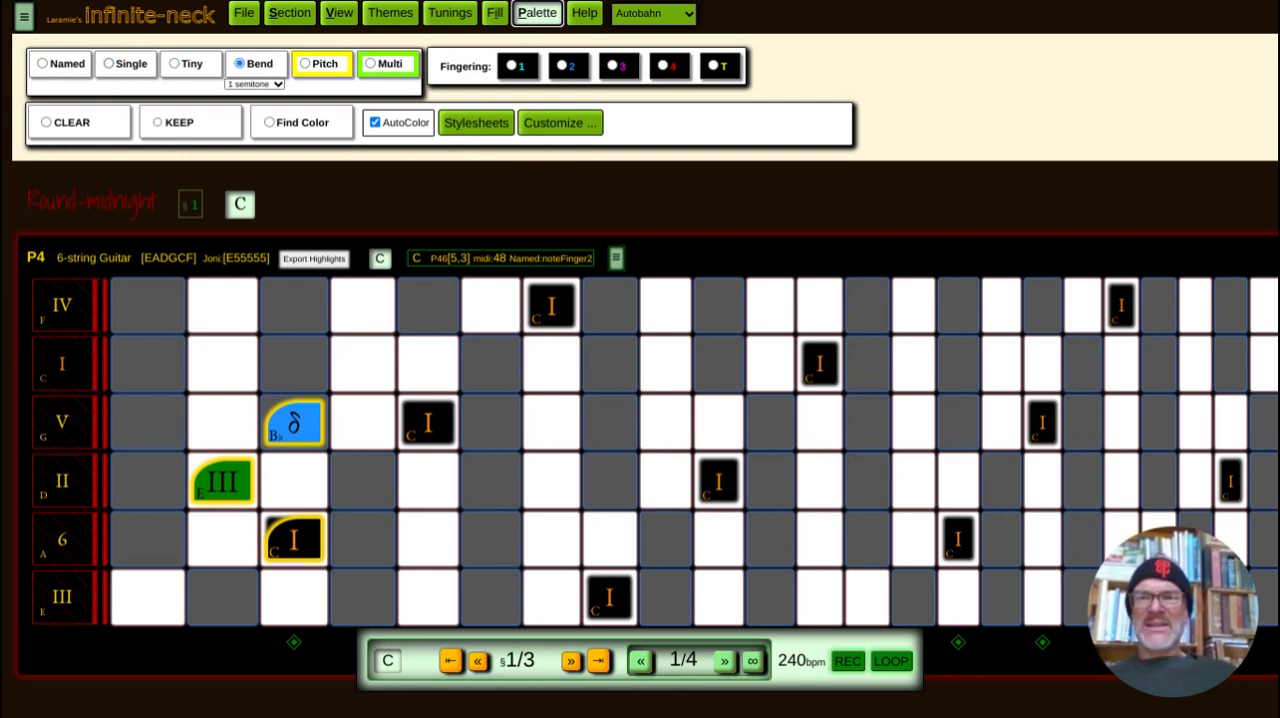
left_click(262, 63)
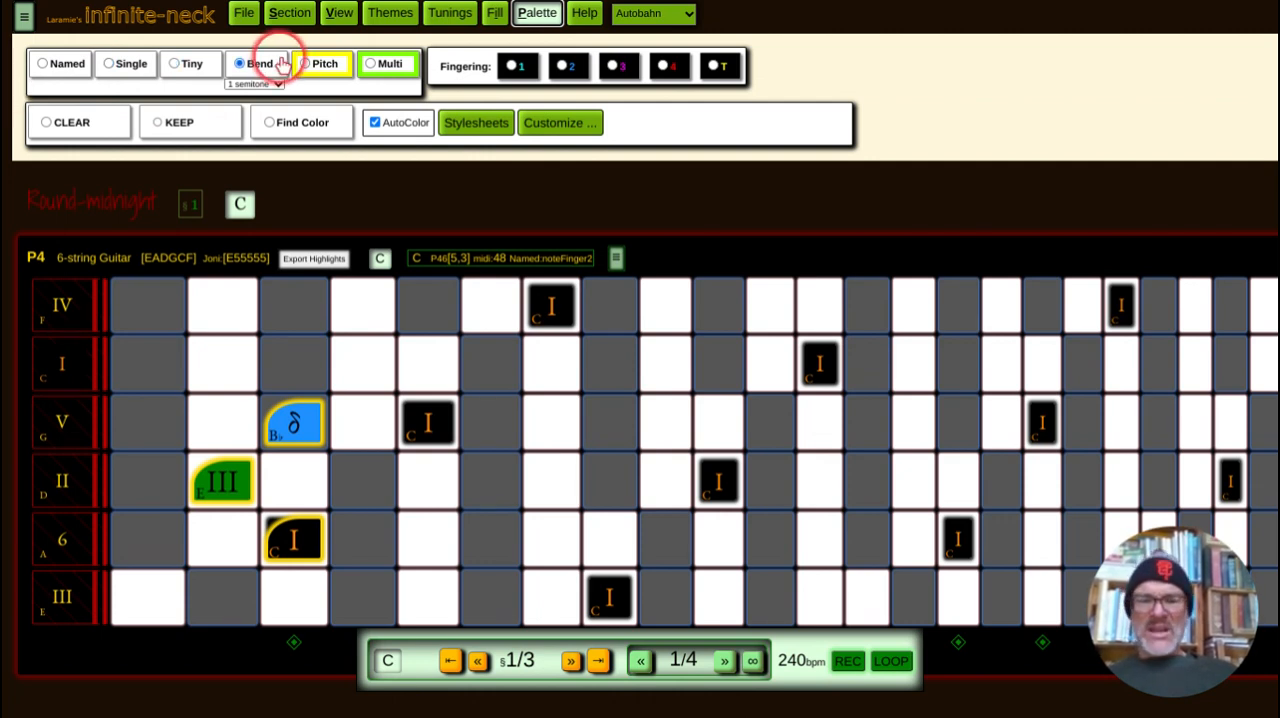
left_click(537, 14)
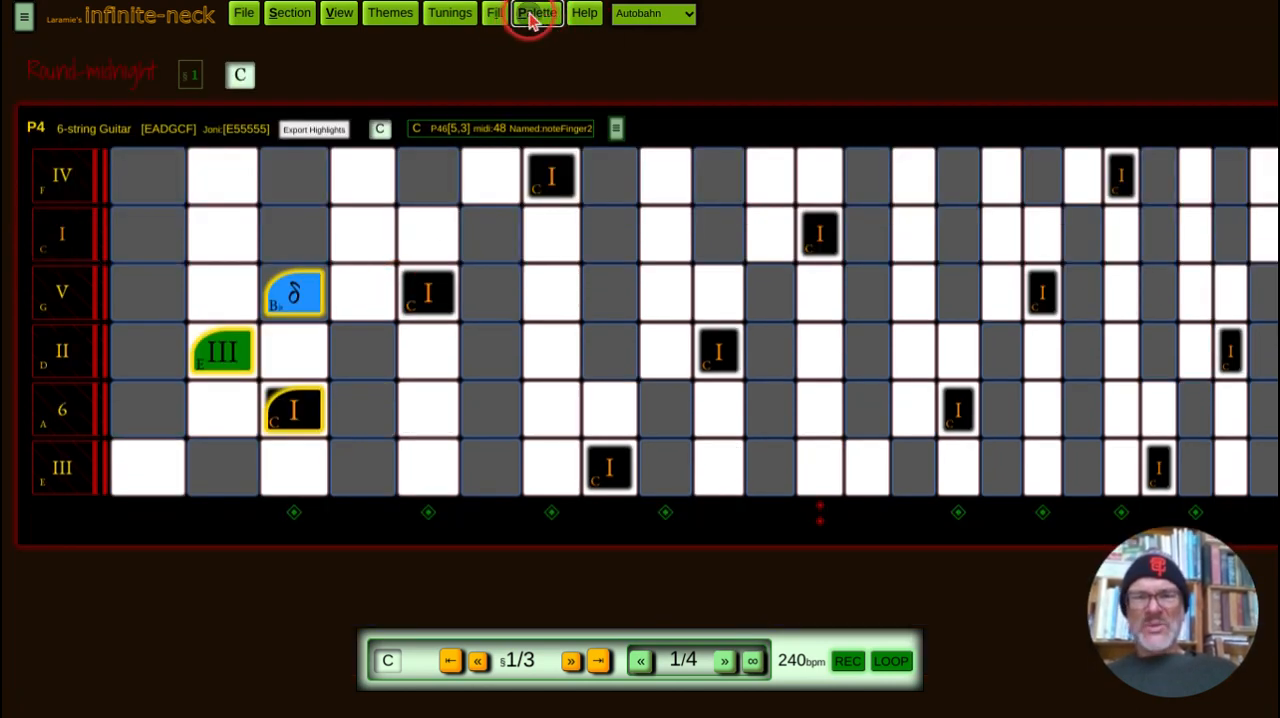
left_click(530, 16)
left_click(62, 63)
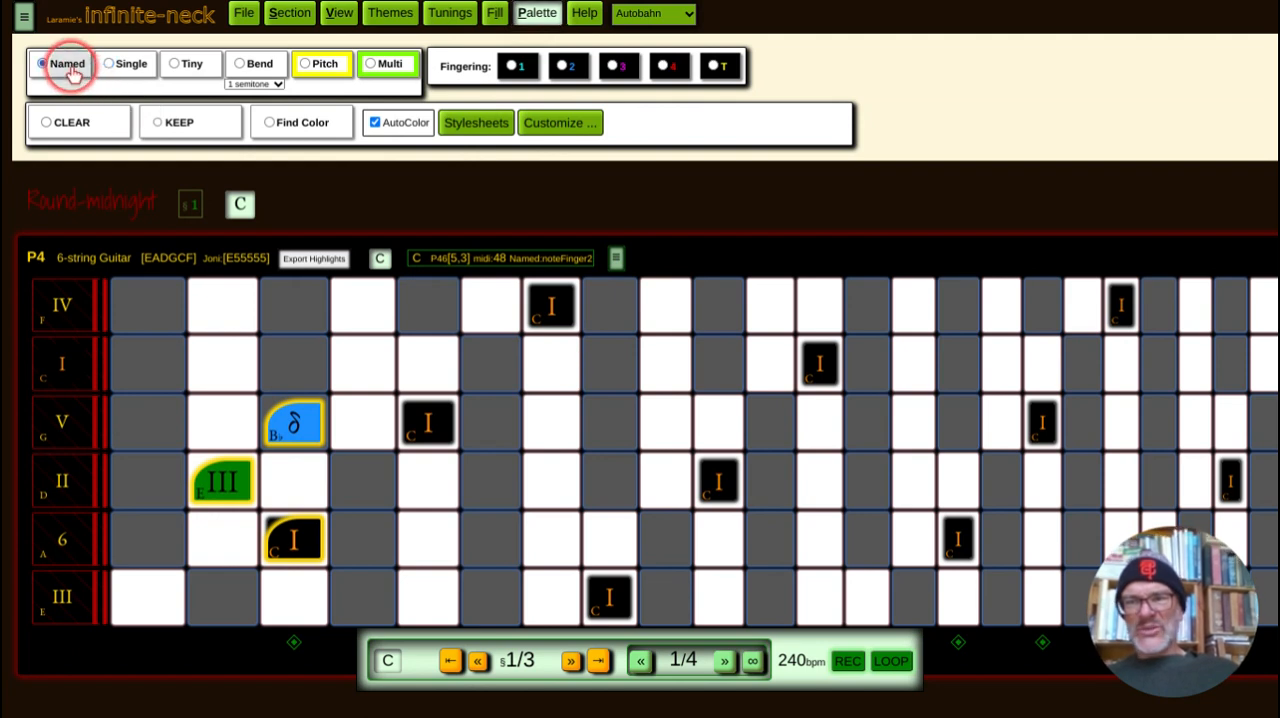
left_click(540, 16)
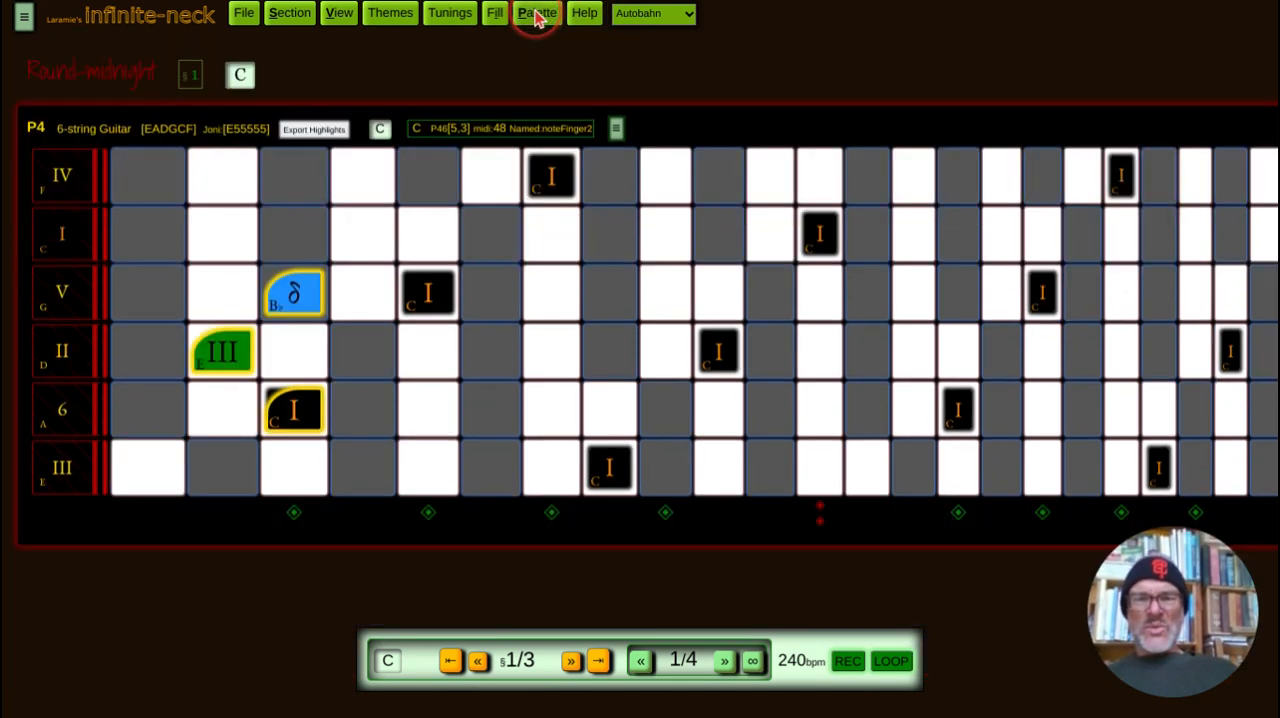
Step: Mark every G, E and B♭ across the neck as named notes in section 1
left_click(437, 416)
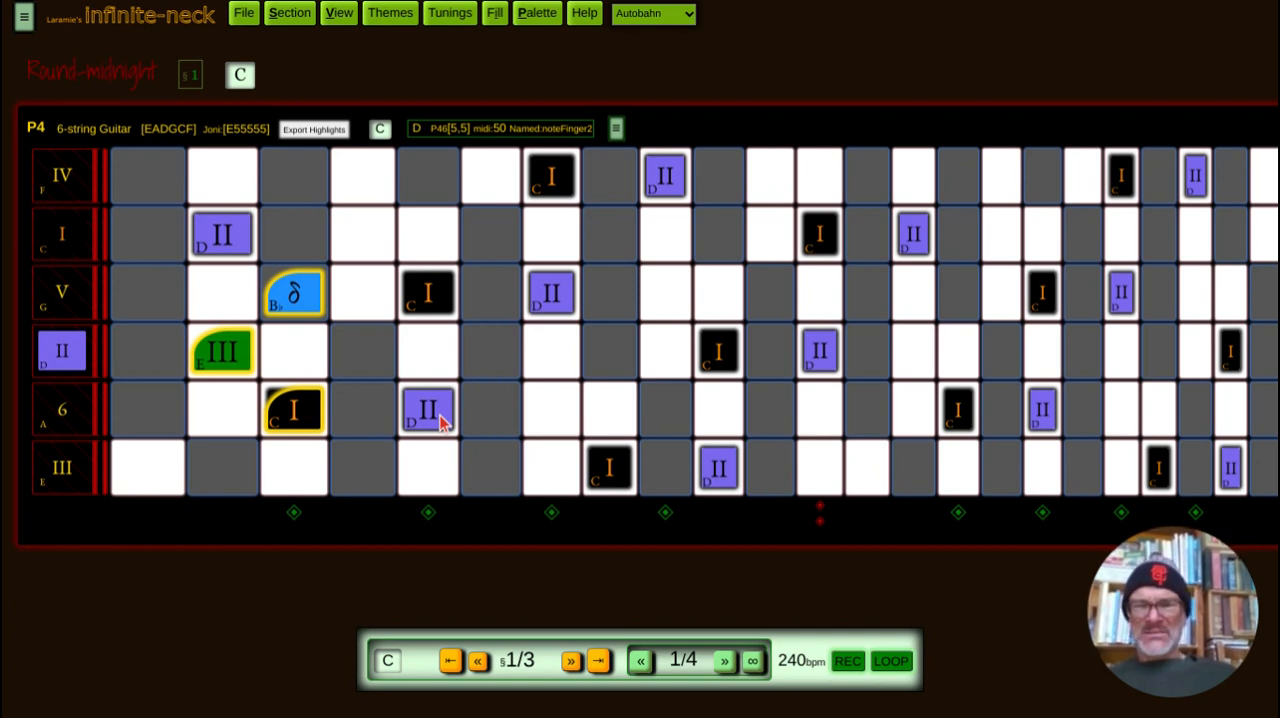
left_click(443, 422)
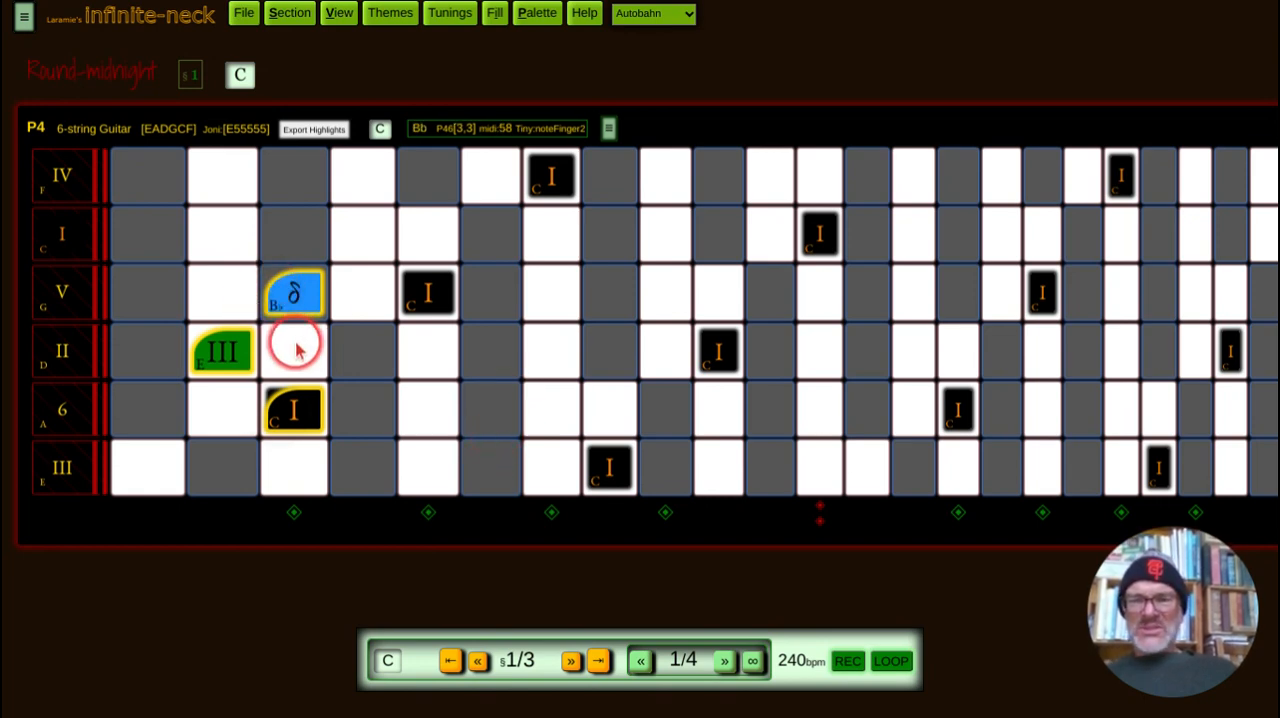
left_click(425, 367)
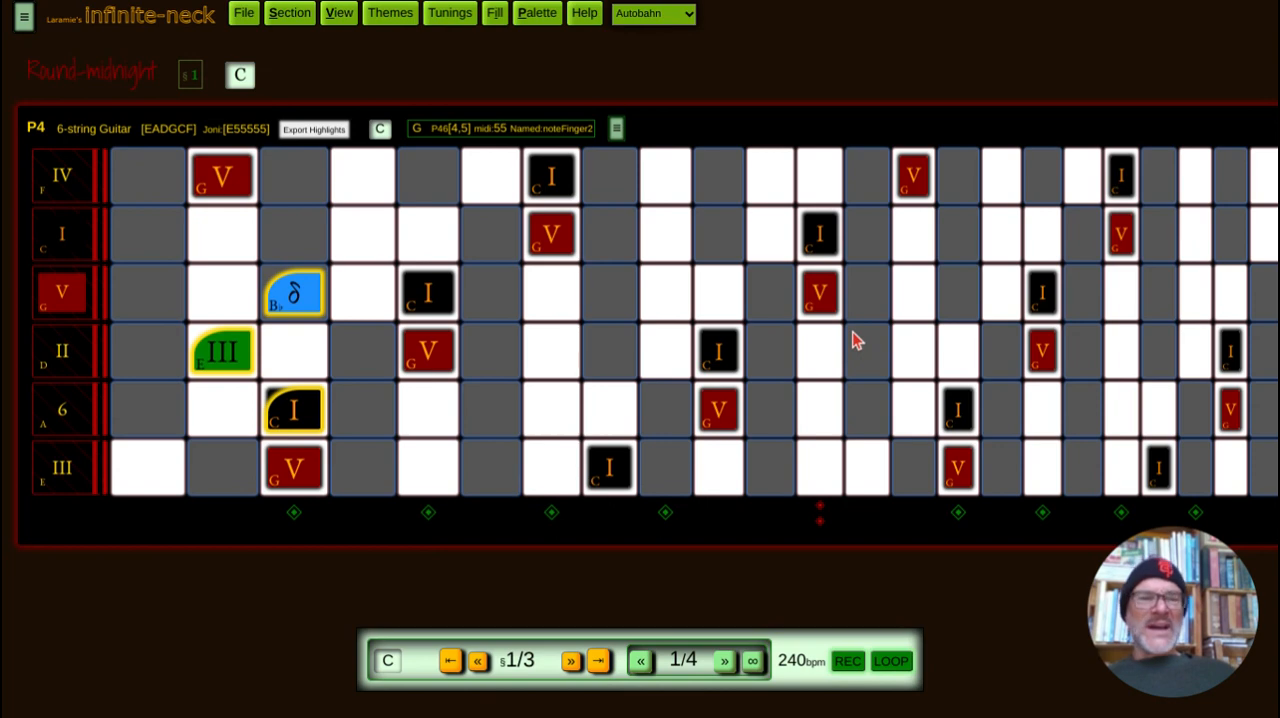
left_click(222, 362)
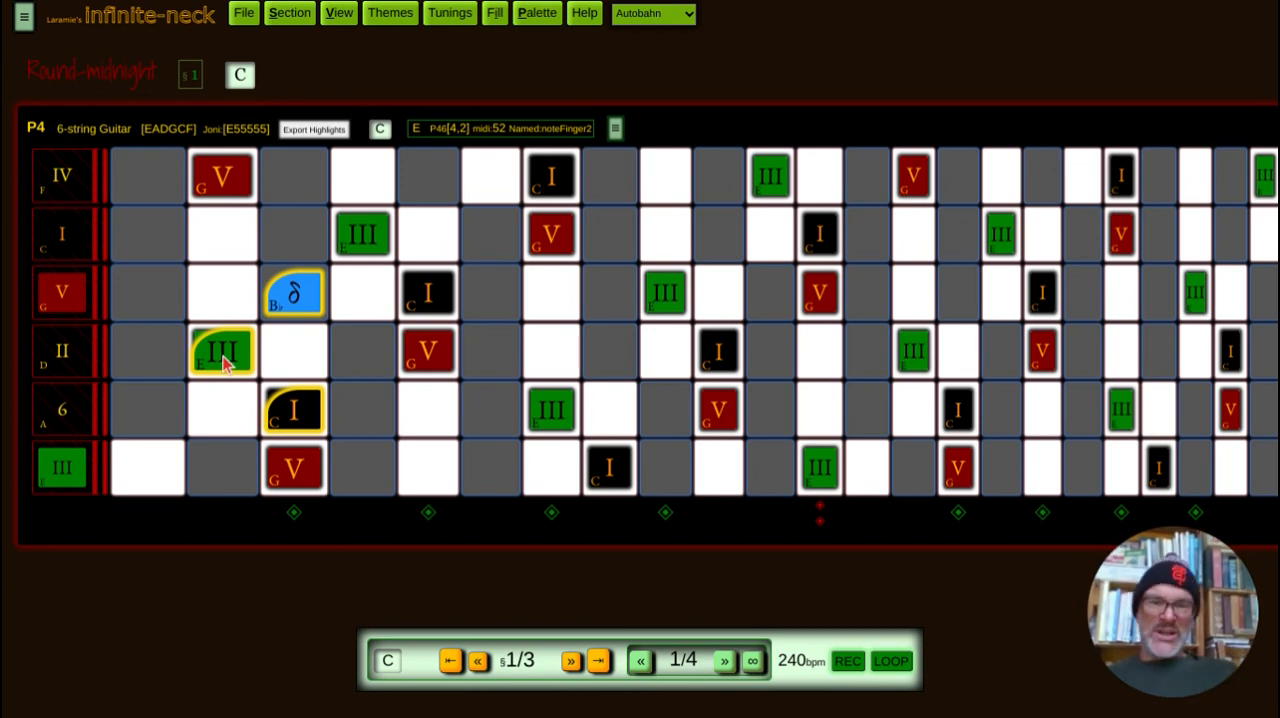
left_click(296, 303)
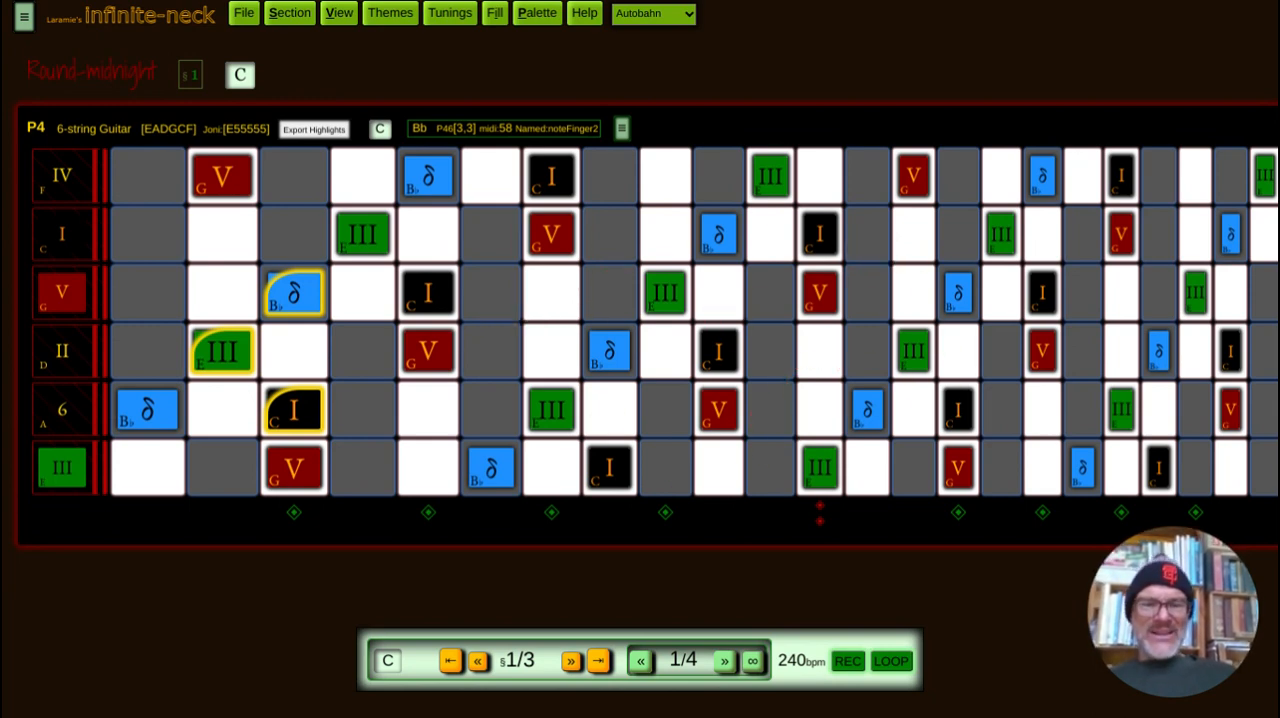
Step: Highlight C on the D string and G on the A string at fret 10, E at fret 9 and B♭ on the C string
left_click(724, 357)
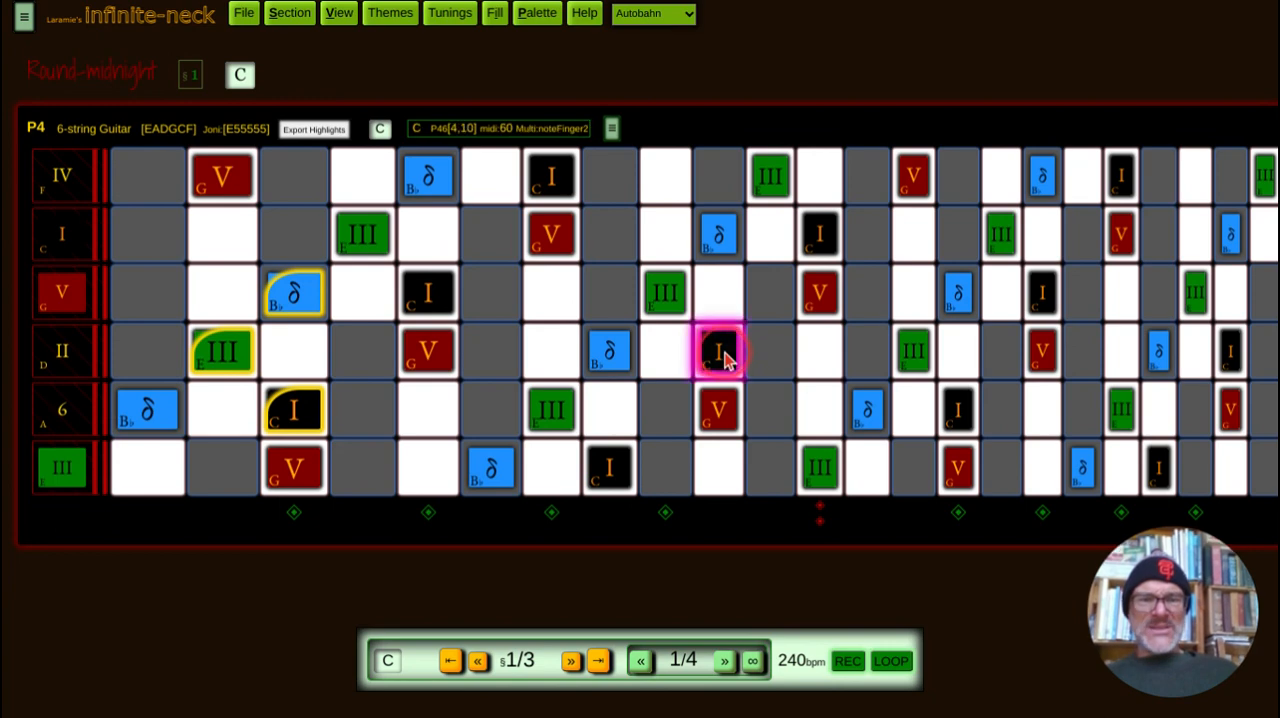
left_click(664, 293)
left_click(710, 248)
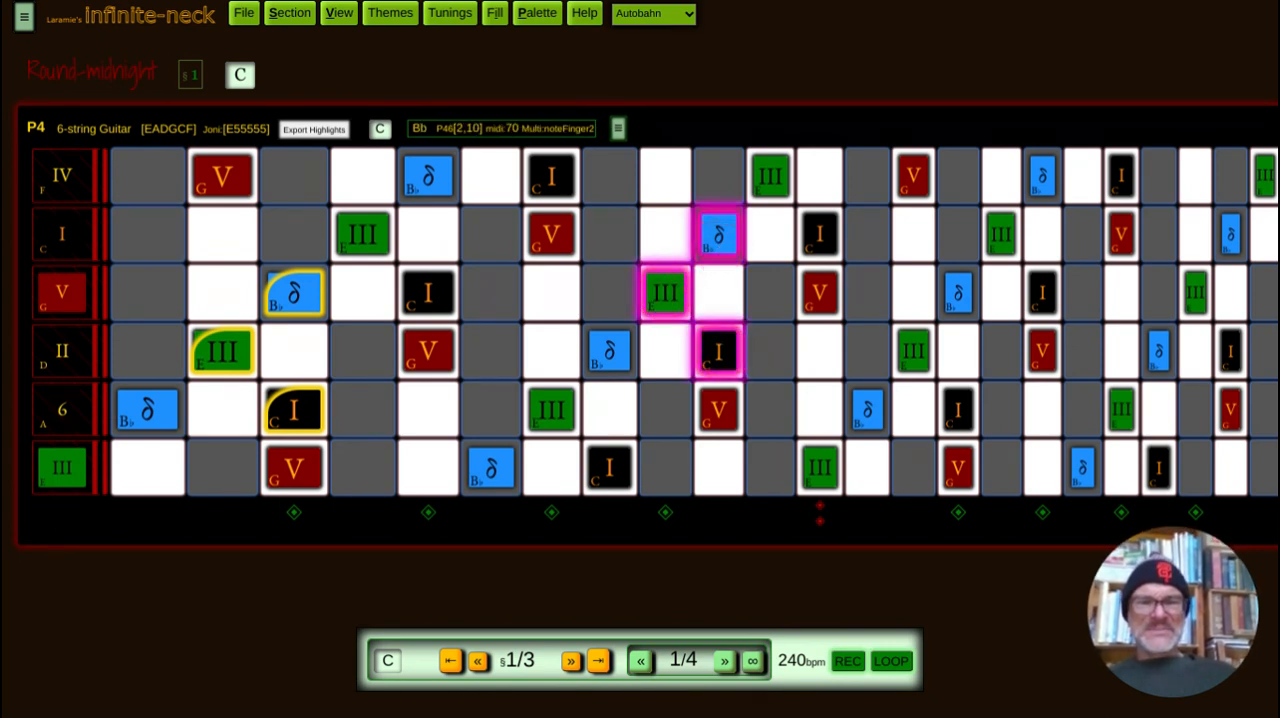
left_click(718, 422)
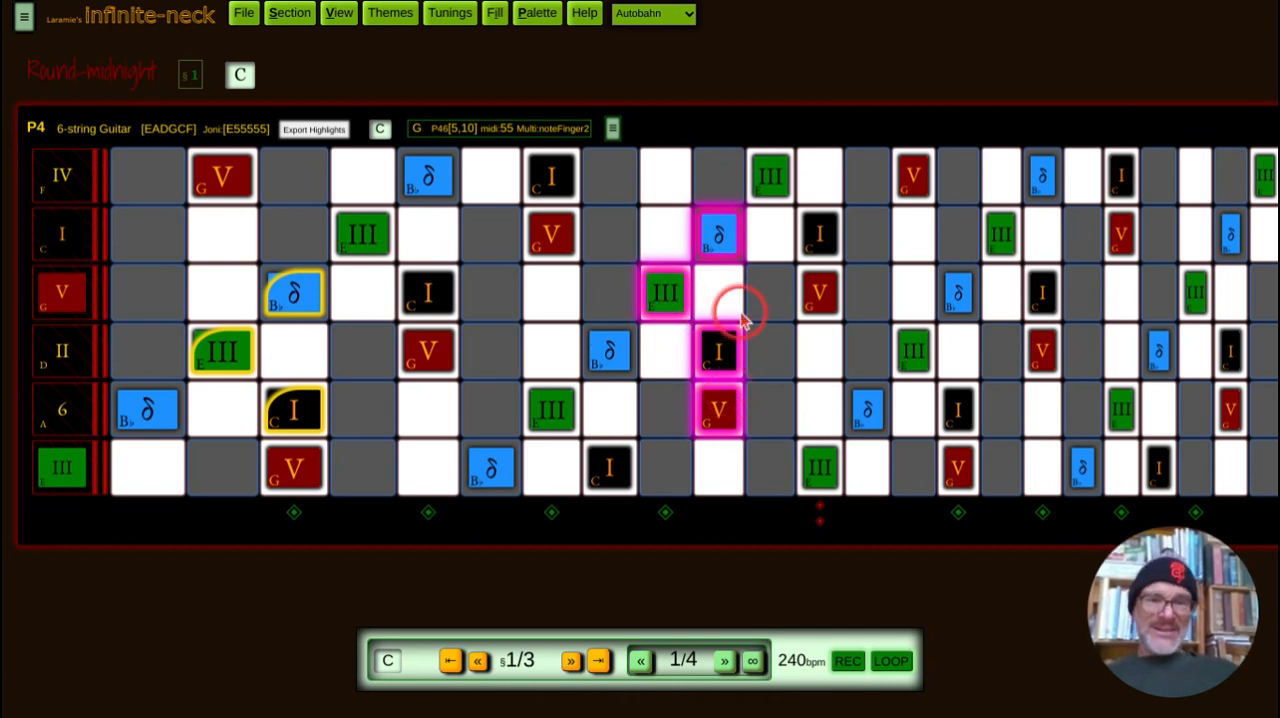
Step: Swap the highlighted E for the G at fret 12 of the same string, and clear all the chord highlights
left_click(668, 299)
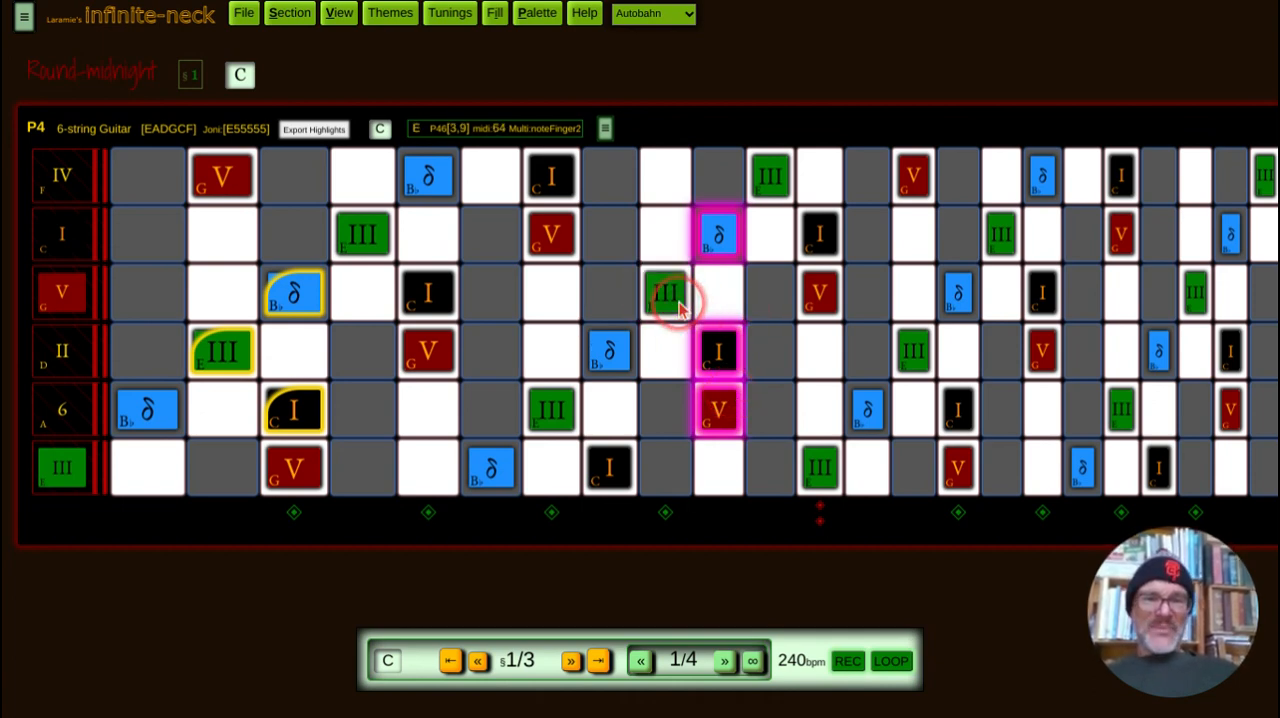
left_click(828, 300)
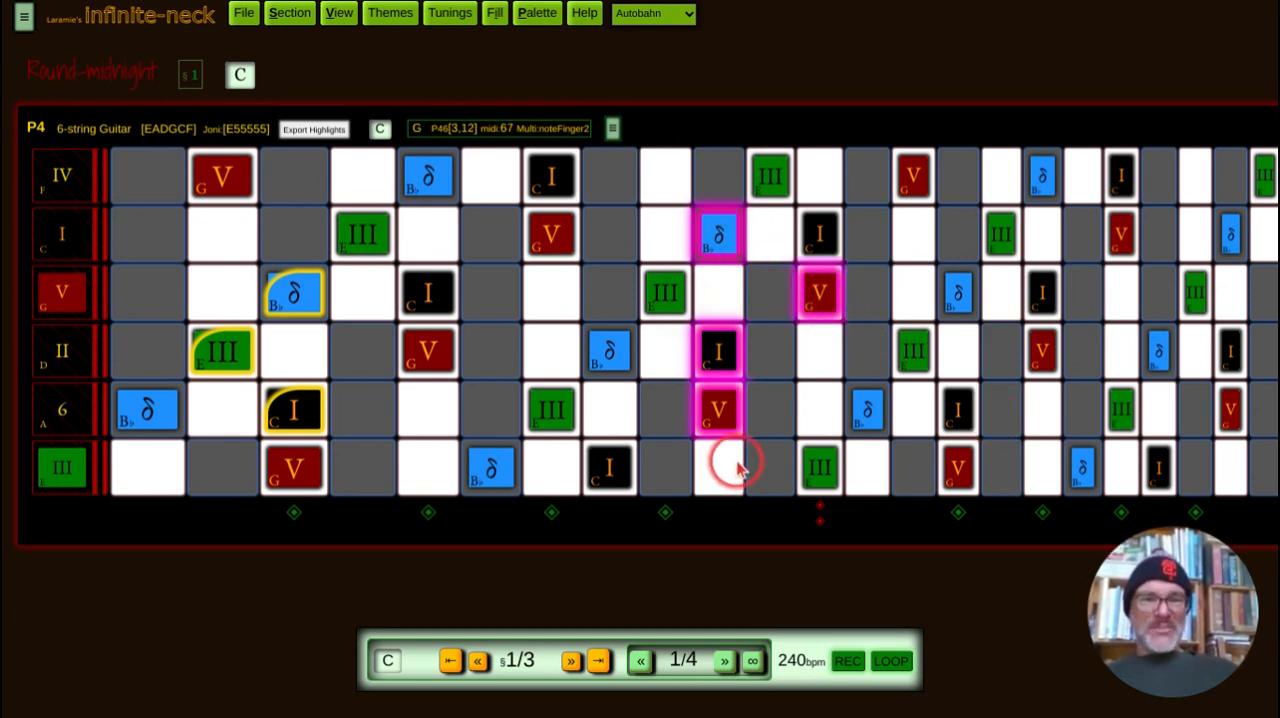
left_click(818, 302)
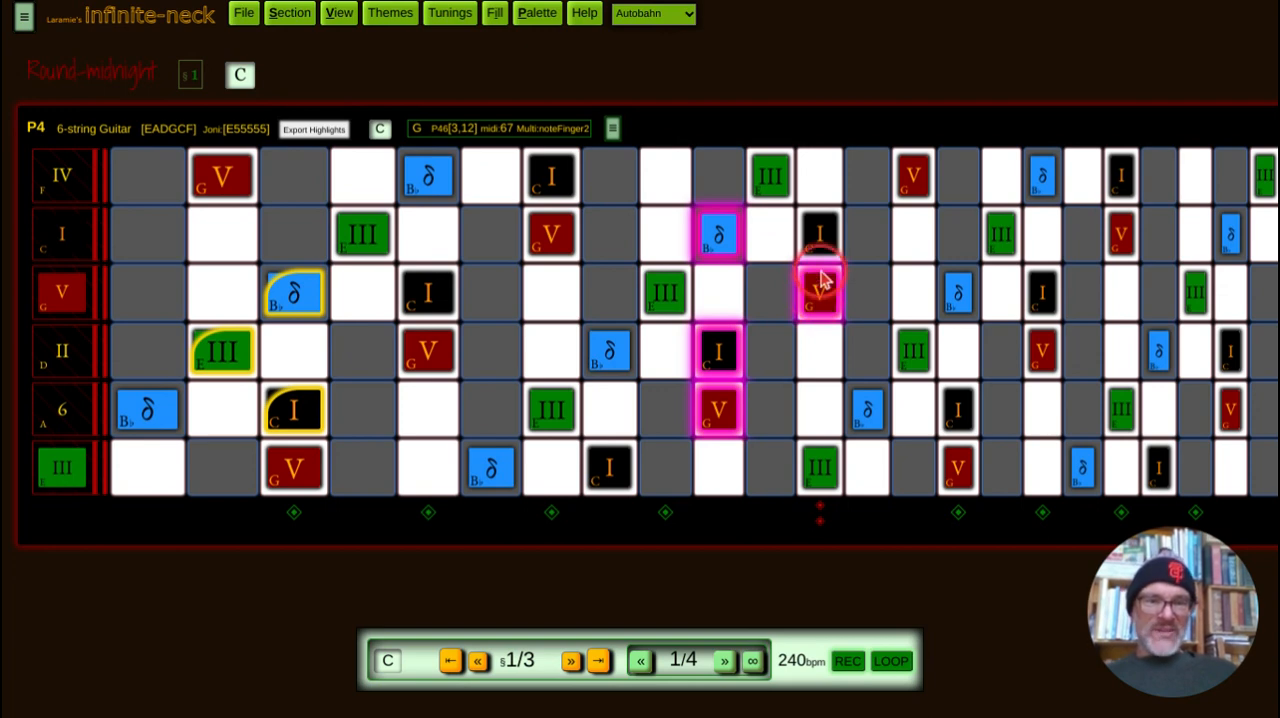
left_click(962, 420)
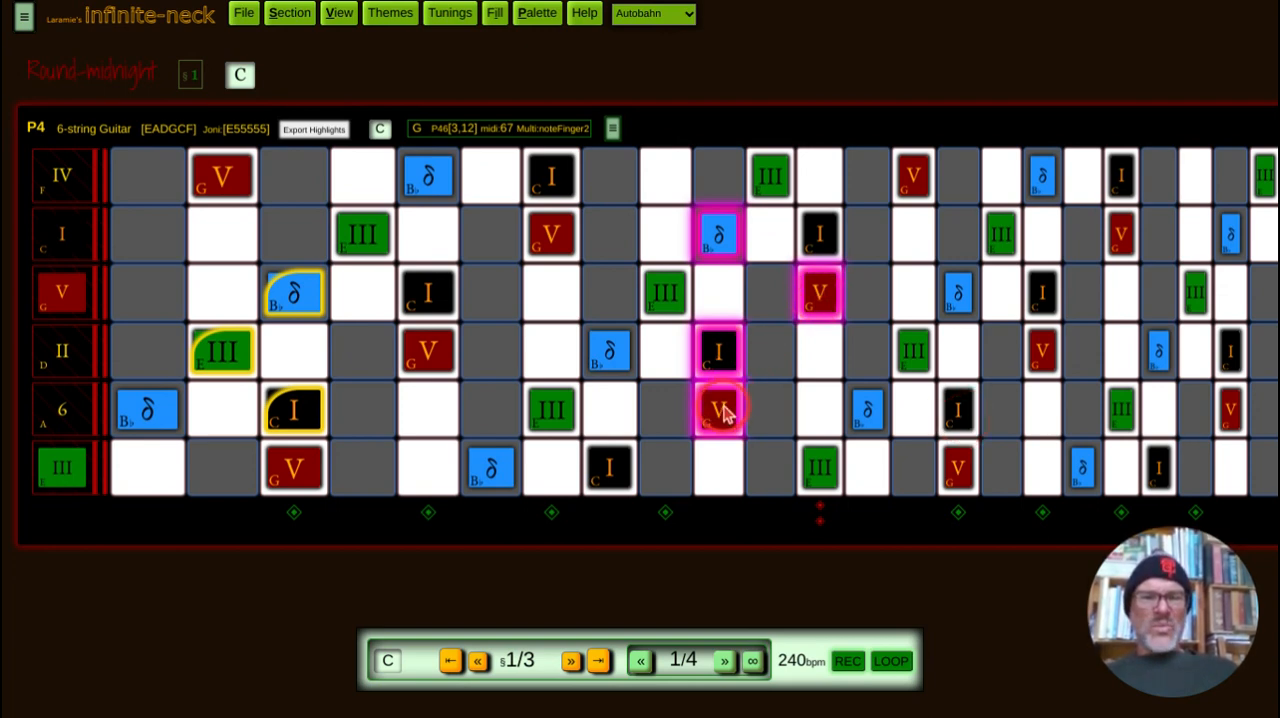
left_click(719, 384)
left_click(718, 362)
left_click(822, 290)
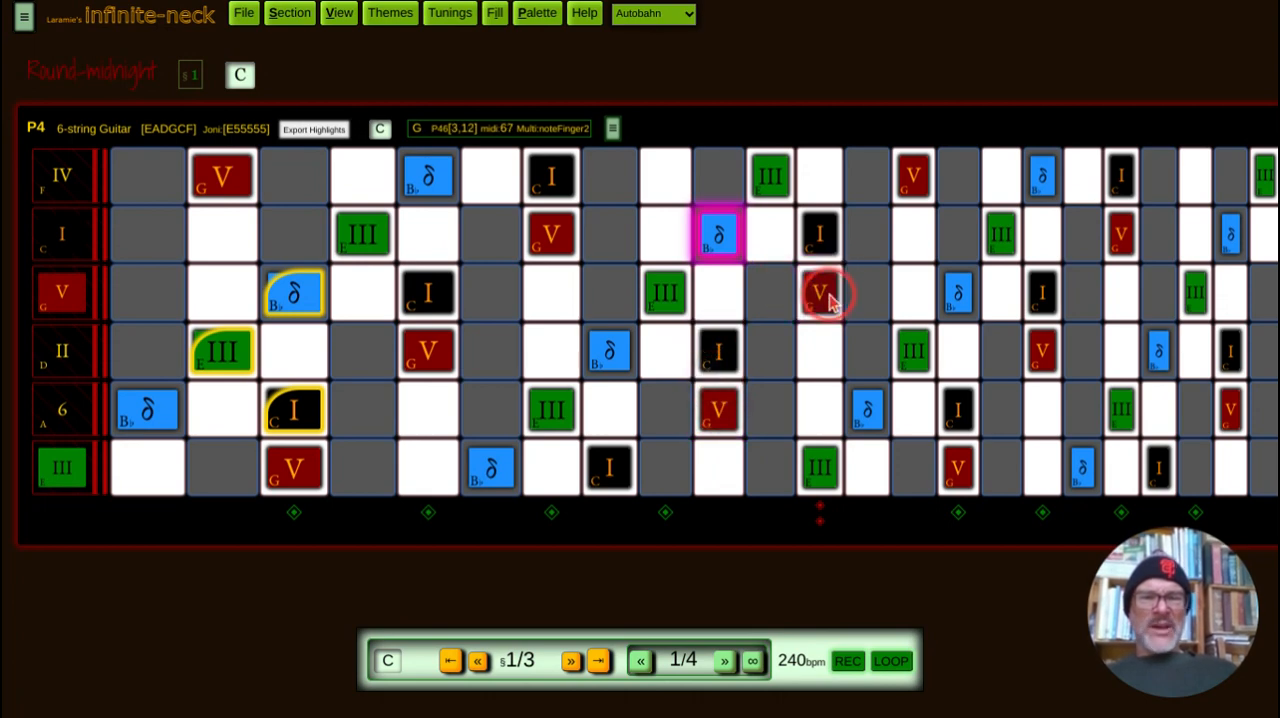
left_click(728, 242)
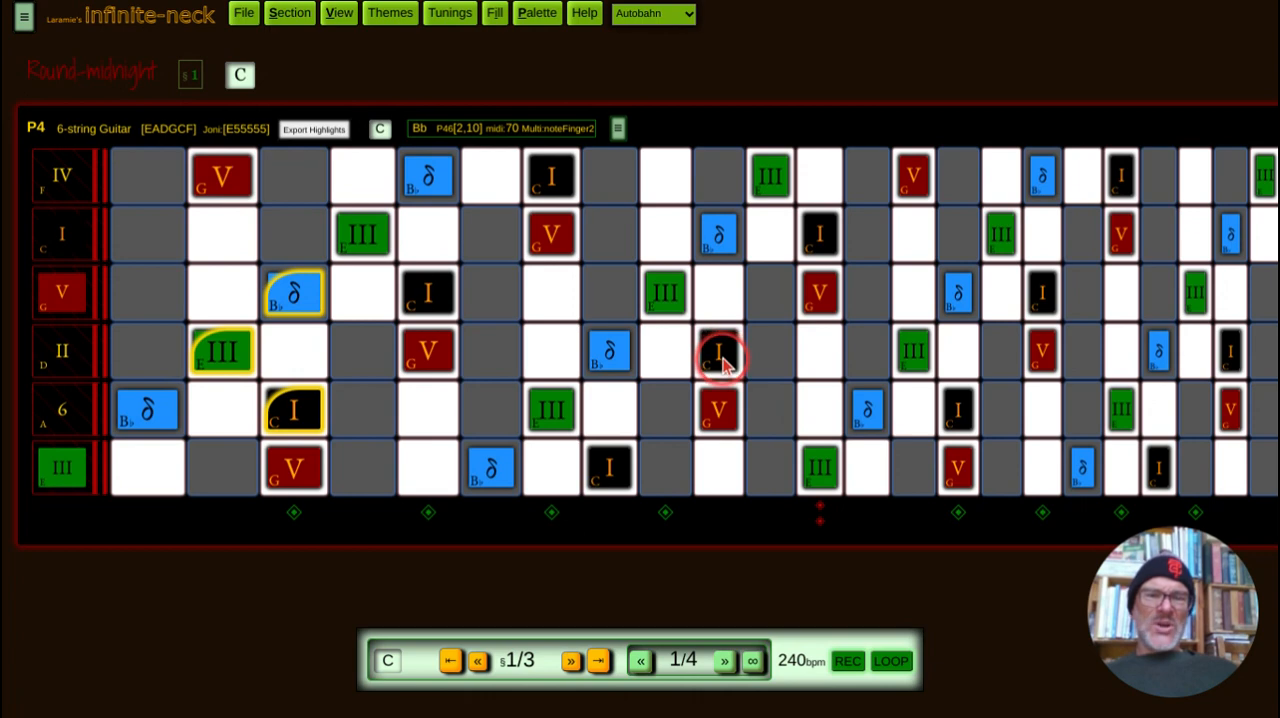
Step: Highlight C at fret 10 of the D string, E and G at frets 9 and 12 of the G string, and B♭ at fret 10
left_click(720, 356)
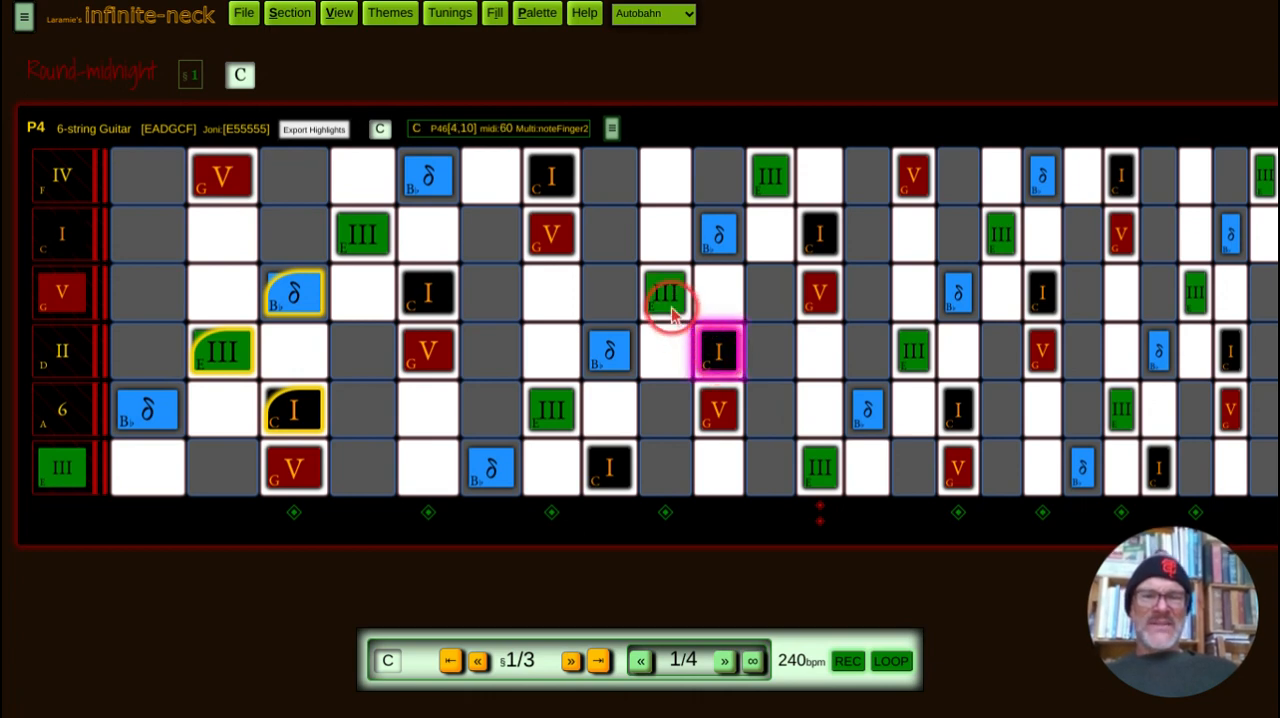
left_click(670, 300)
left_click(815, 302)
left_click(706, 246)
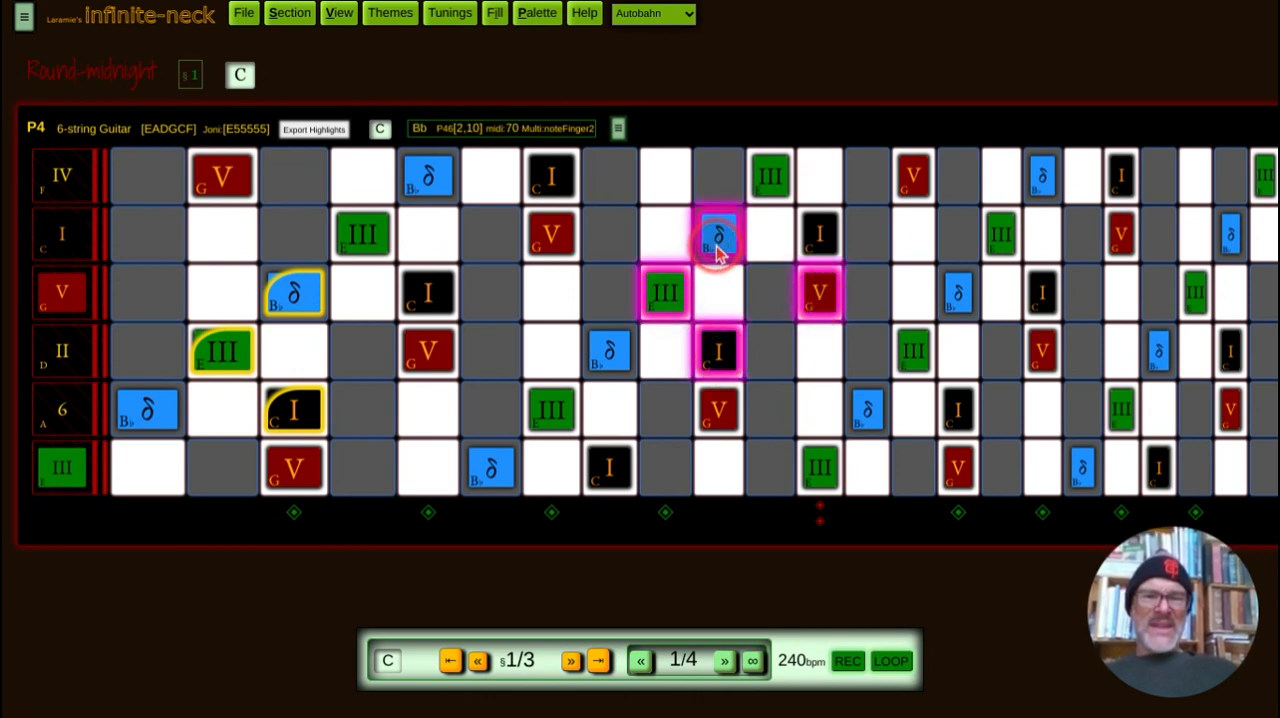
Step: Clear the highlights from the B♭, G, C and E of the chord around fret 10
left_click(718, 248)
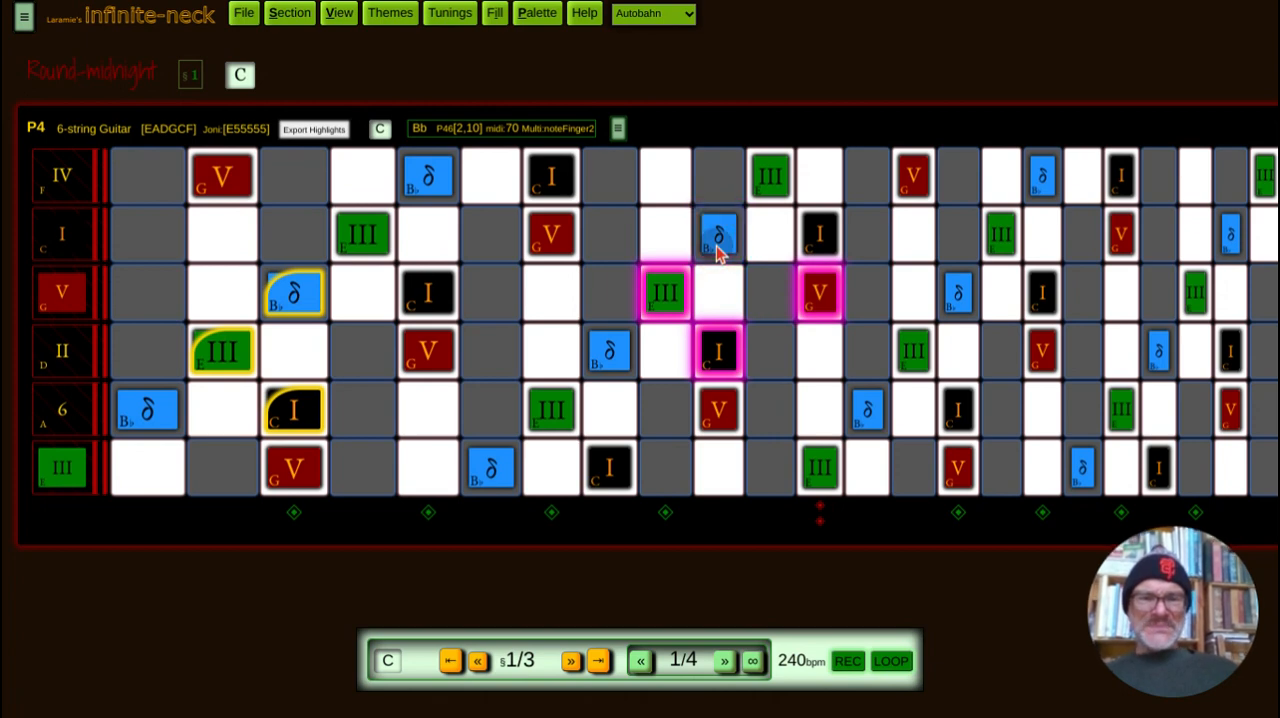
left_click(820, 304)
left_click(713, 366)
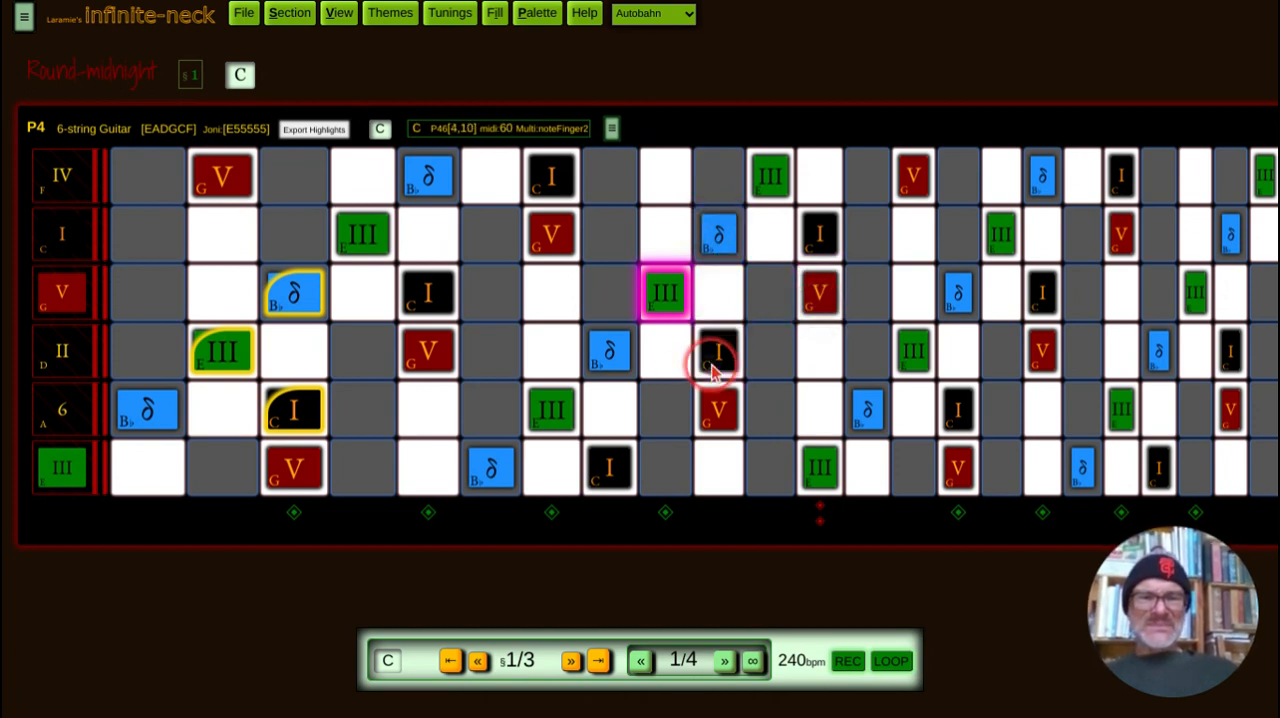
left_click(670, 303)
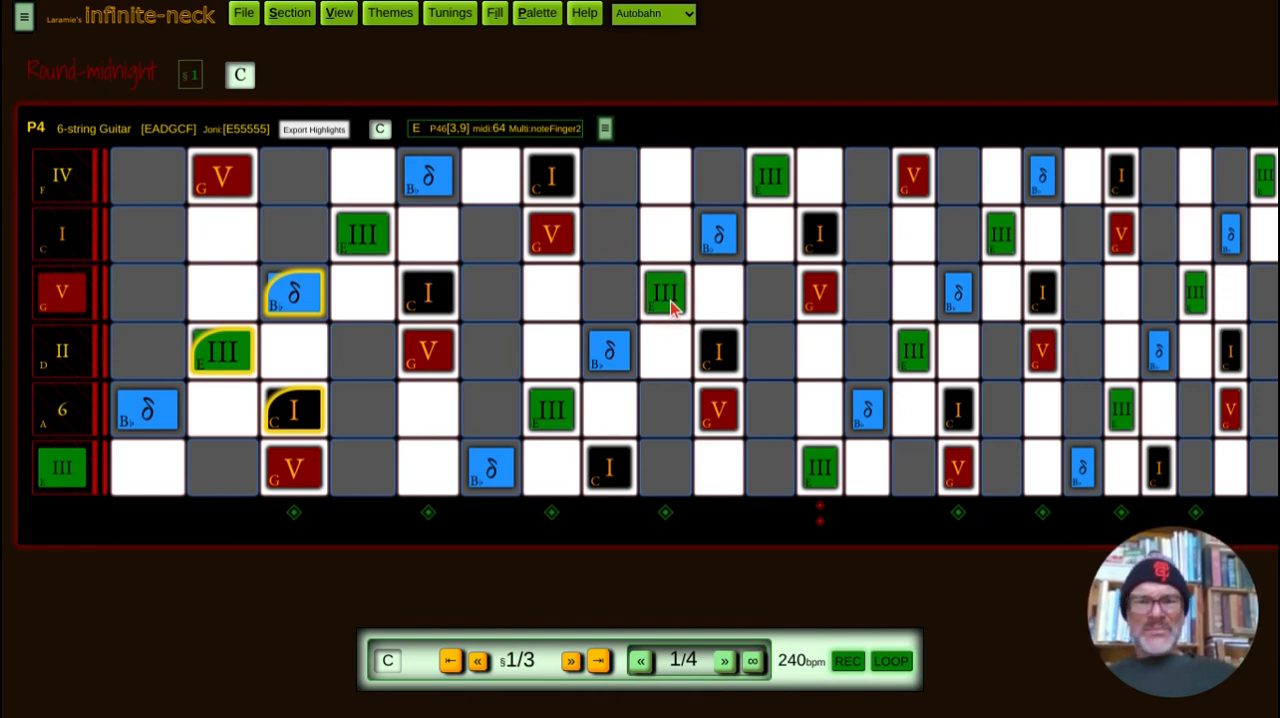
left_click(300, 300)
left_click(288, 414)
left_click(737, 405)
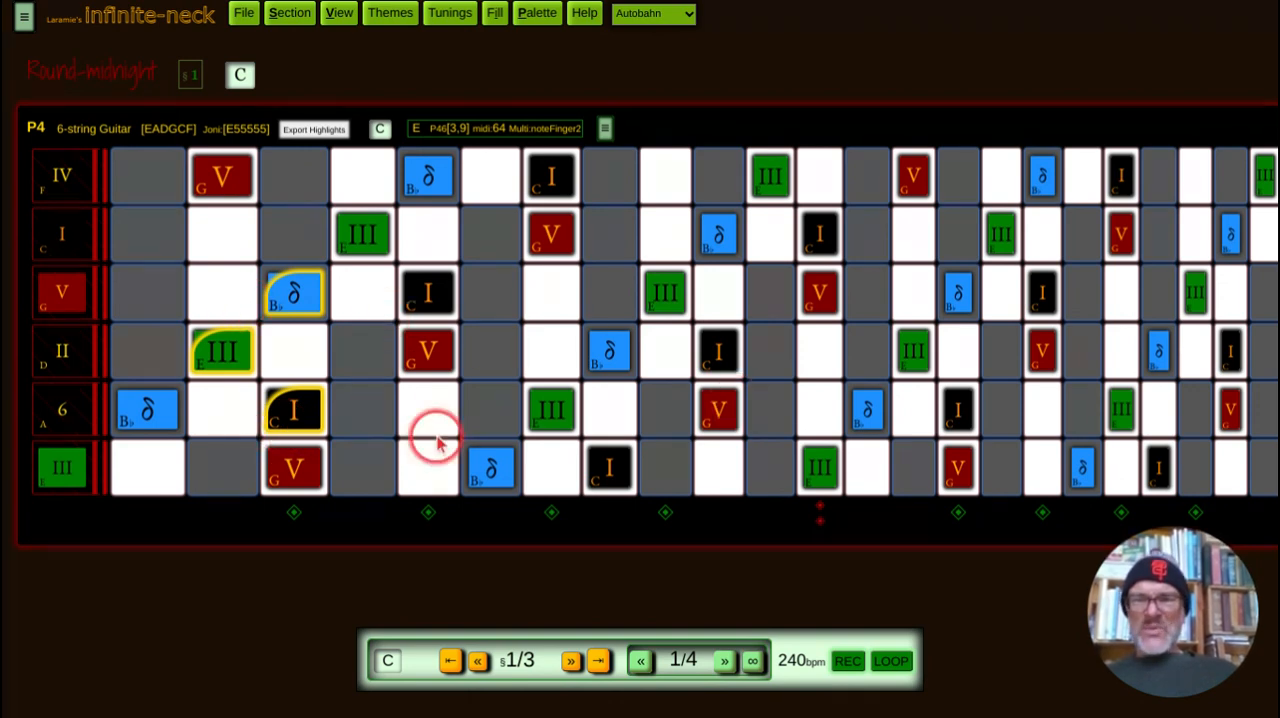
Step: Lower the named-note opacity to about a third and close the view settings
left_click(338, 16)
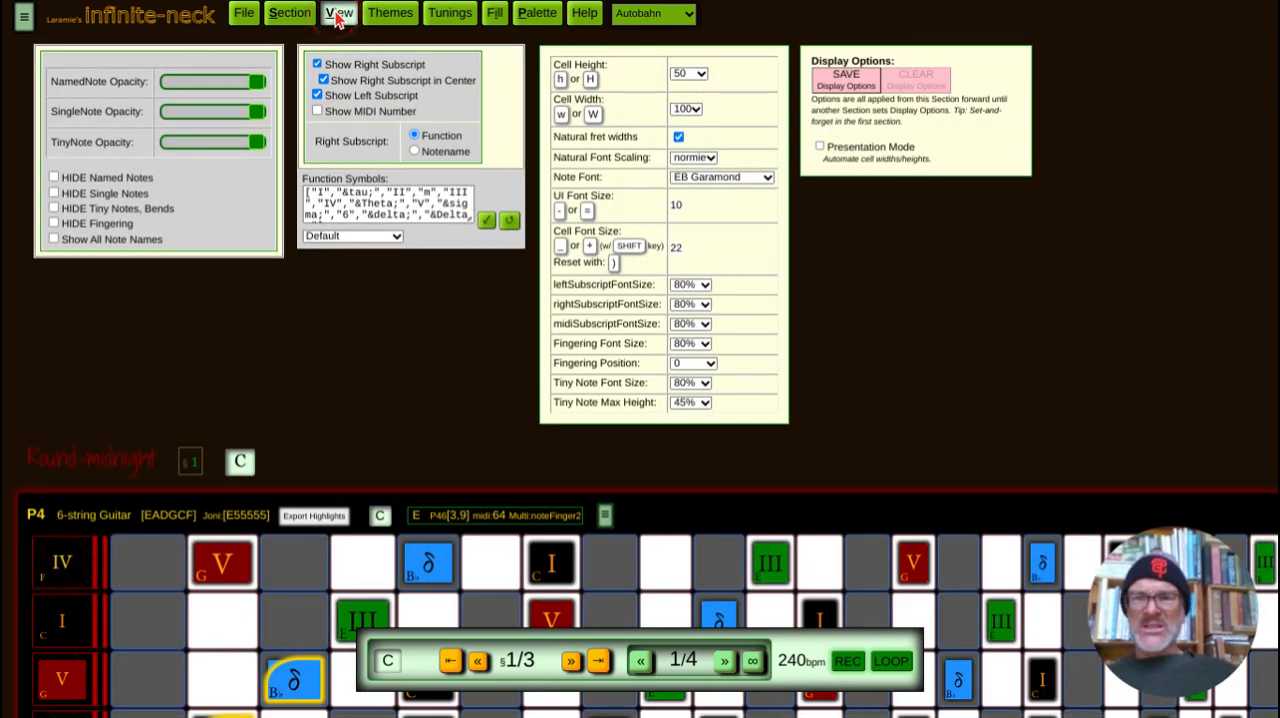
left_click(197, 83)
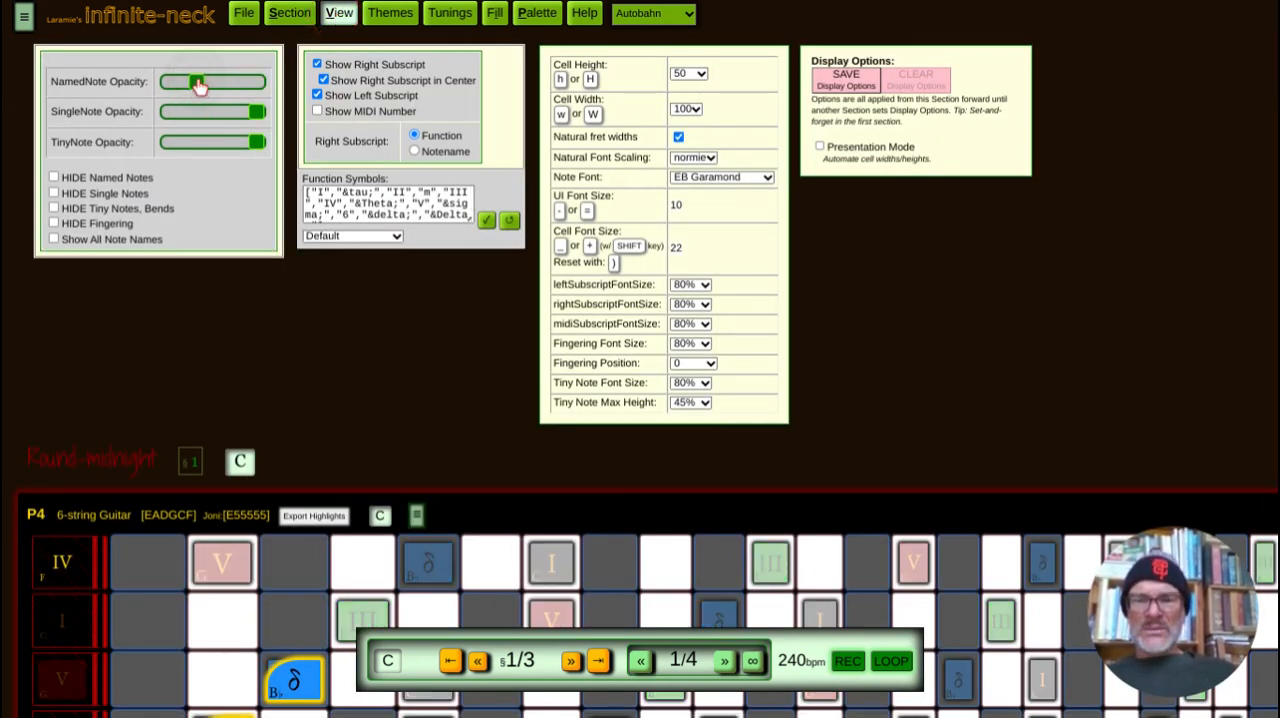
left_click(338, 15)
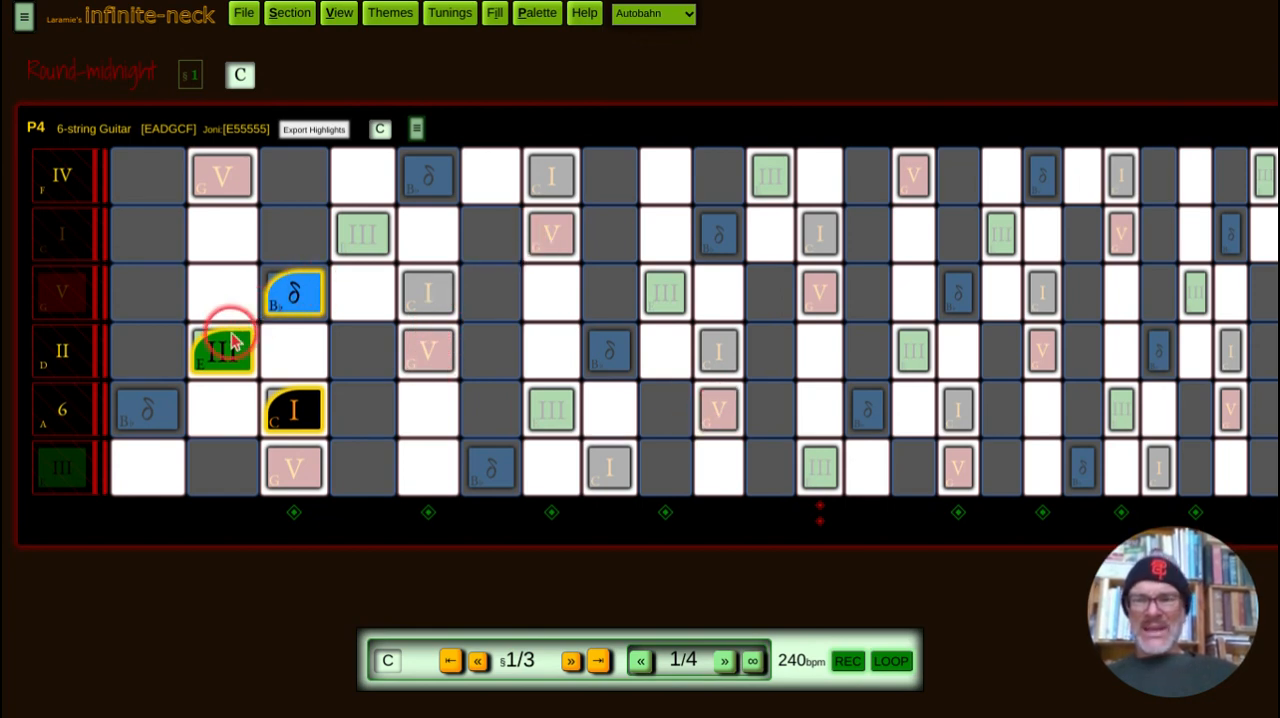
Step: Loop through the sections to watch the chord changes, and stop the loop on section 3
left_click(893, 662)
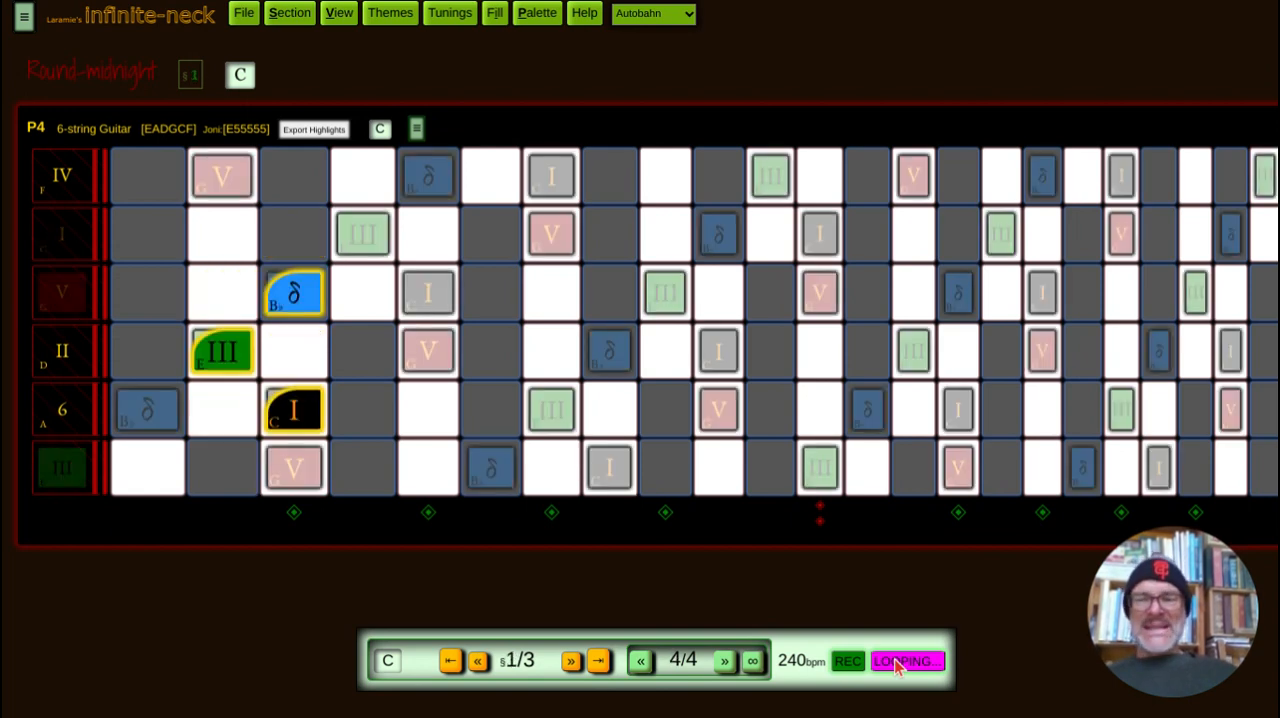
left_click(466, 323)
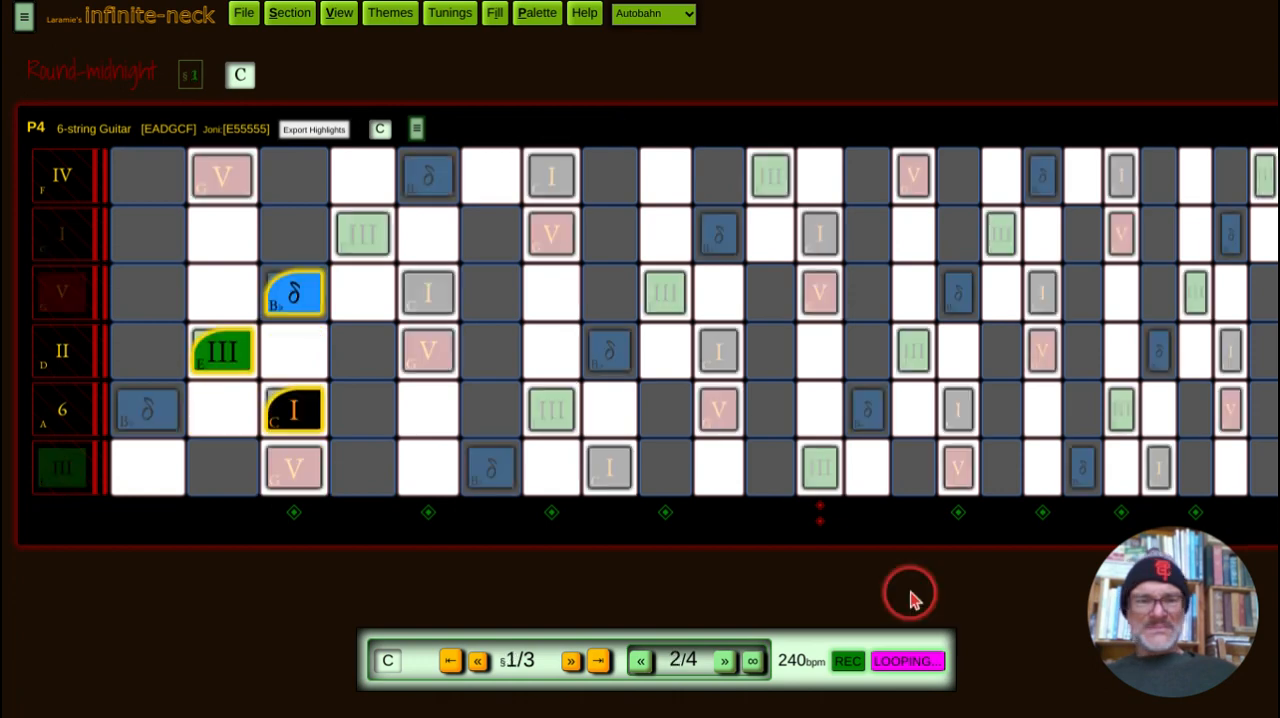
left_click(910, 665)
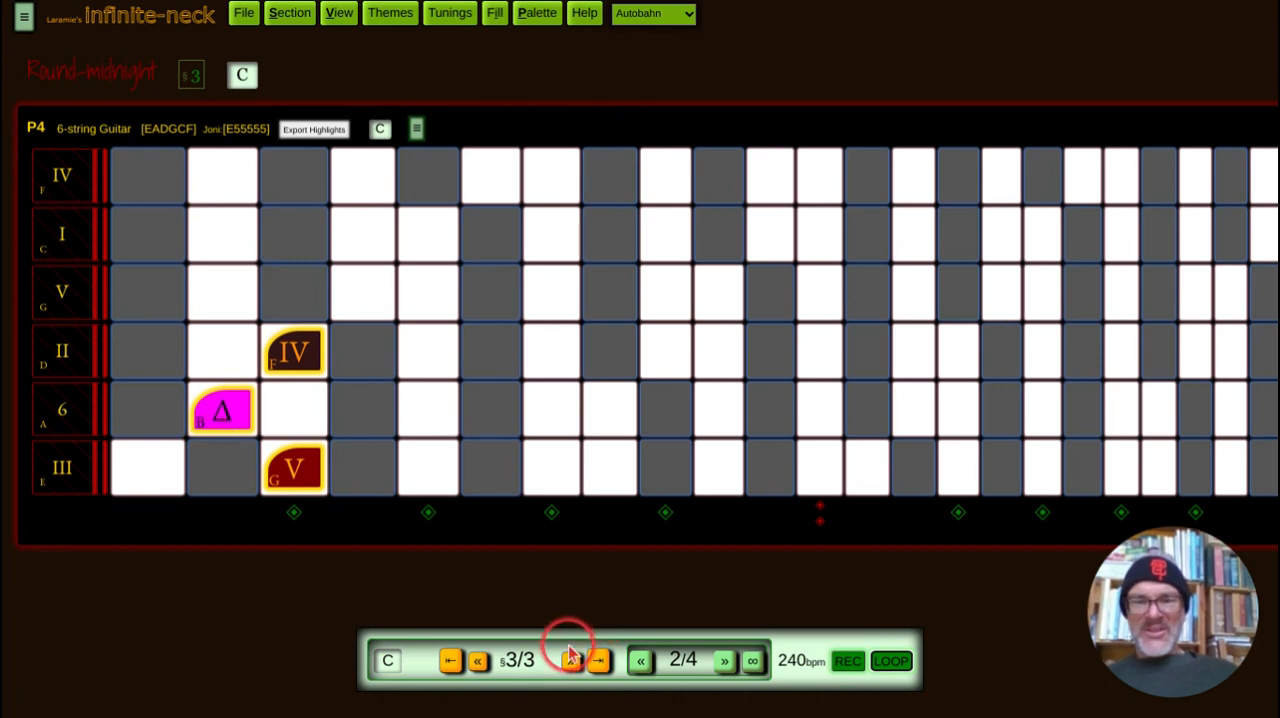
Step: Go back to section 2 and add a single C note at fret 5 of the G string
left_click(479, 662)
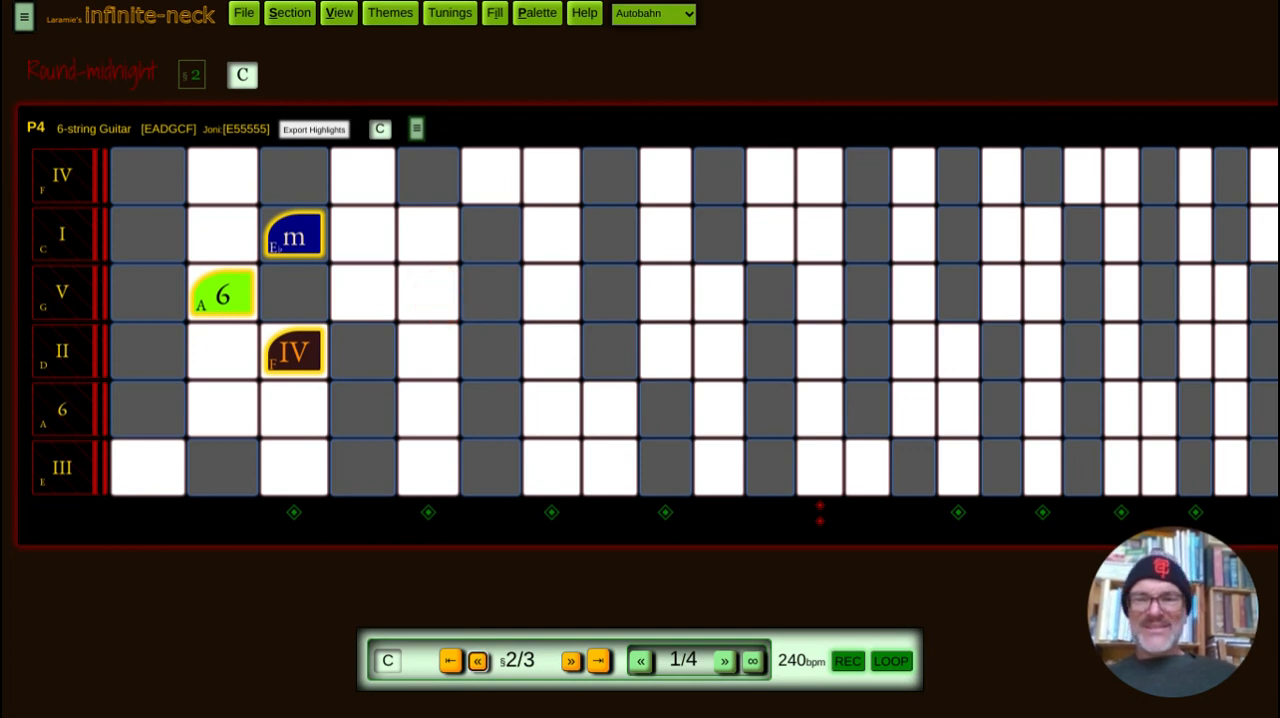
left_click(445, 303)
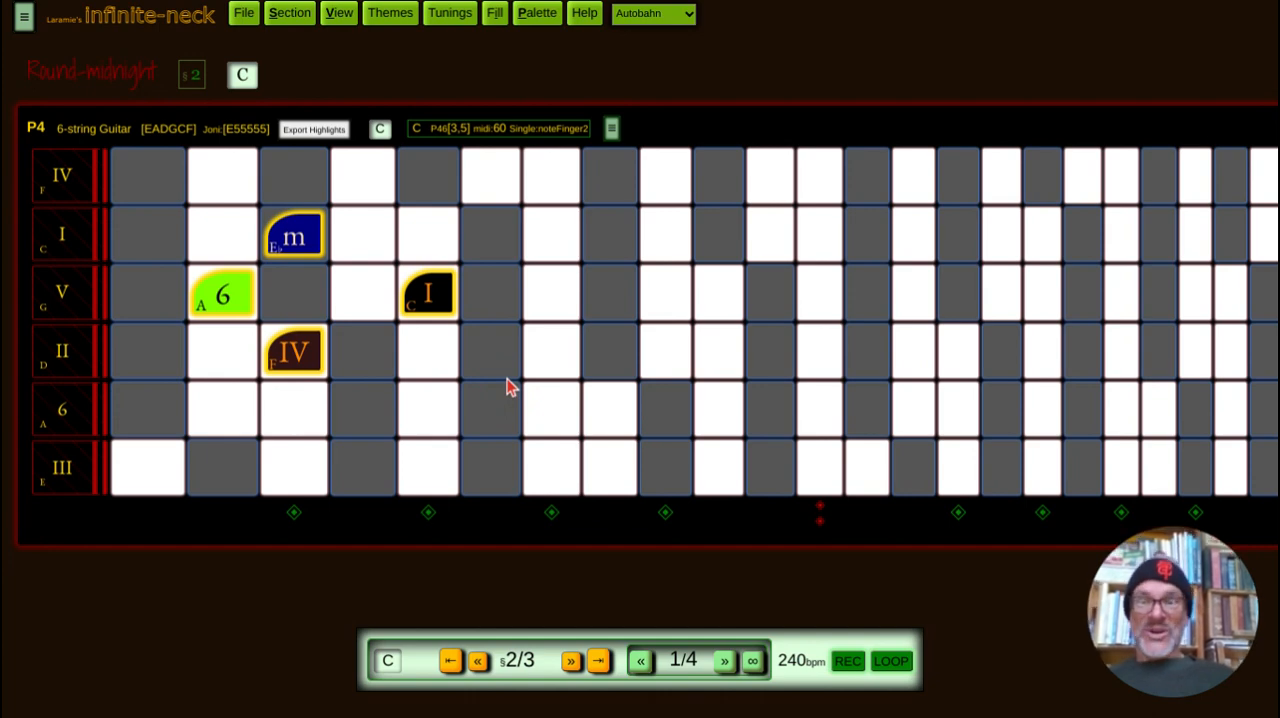
Step: Replace the single C at fret 5 of the G string with the named C note shown across the whole neck
left_click(432, 298)
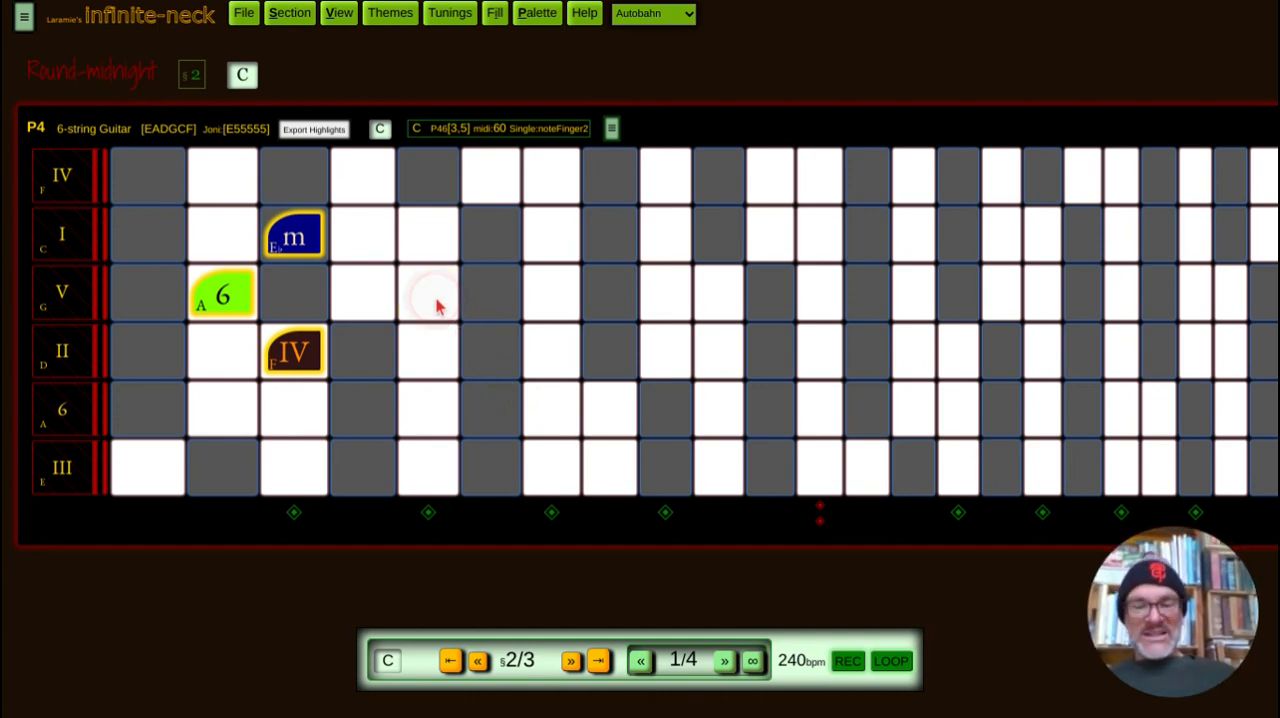
left_click(434, 300)
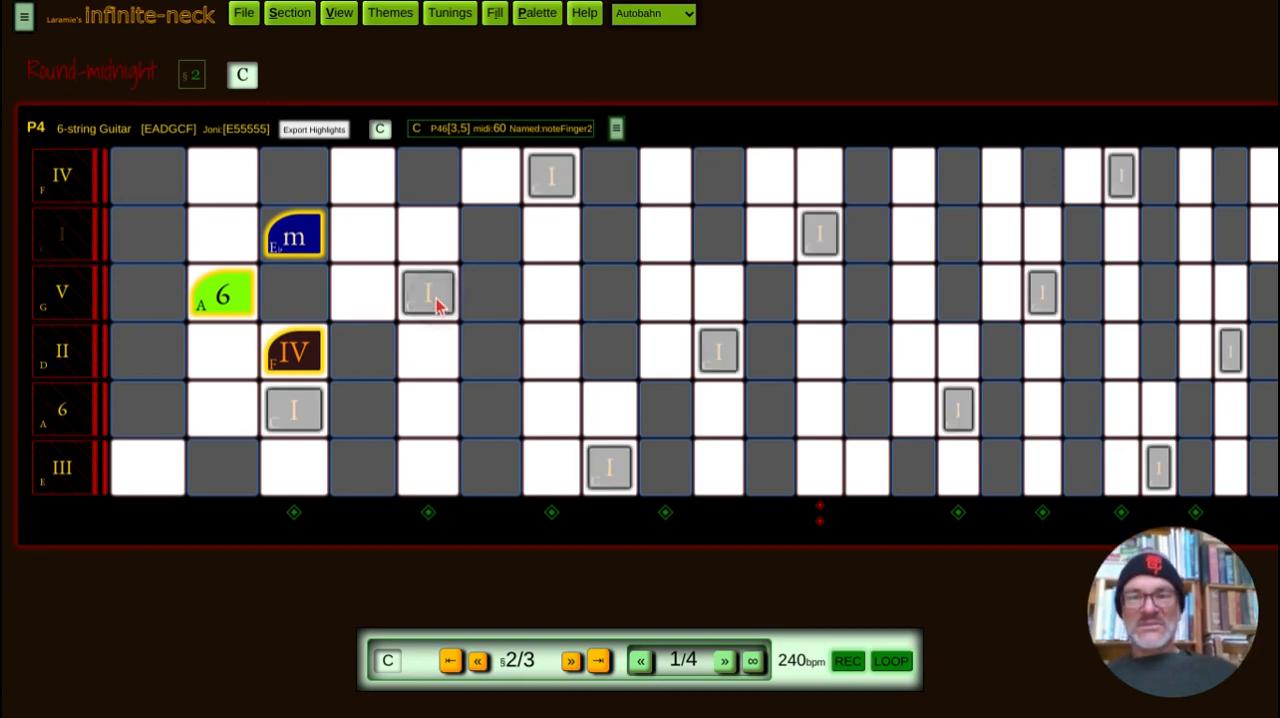
left_click(819, 423)
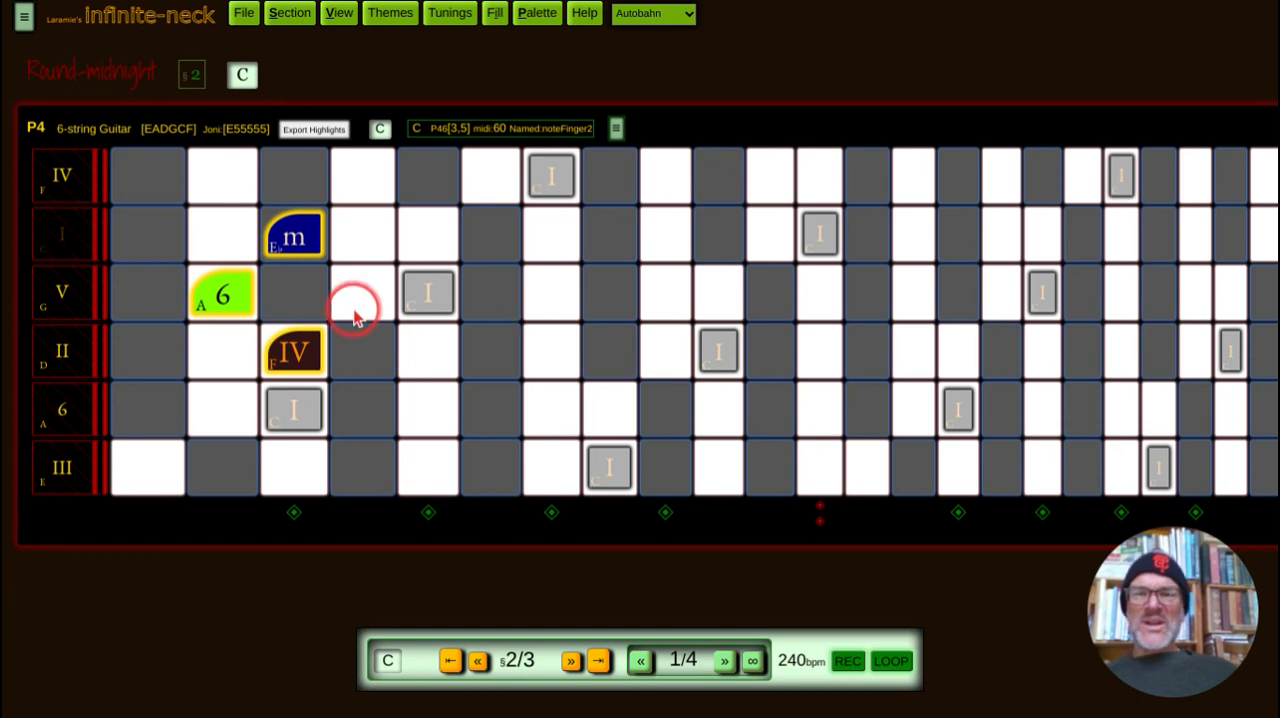
Step: Set the key of section 2 to F and close the section settings
left_click(291, 17)
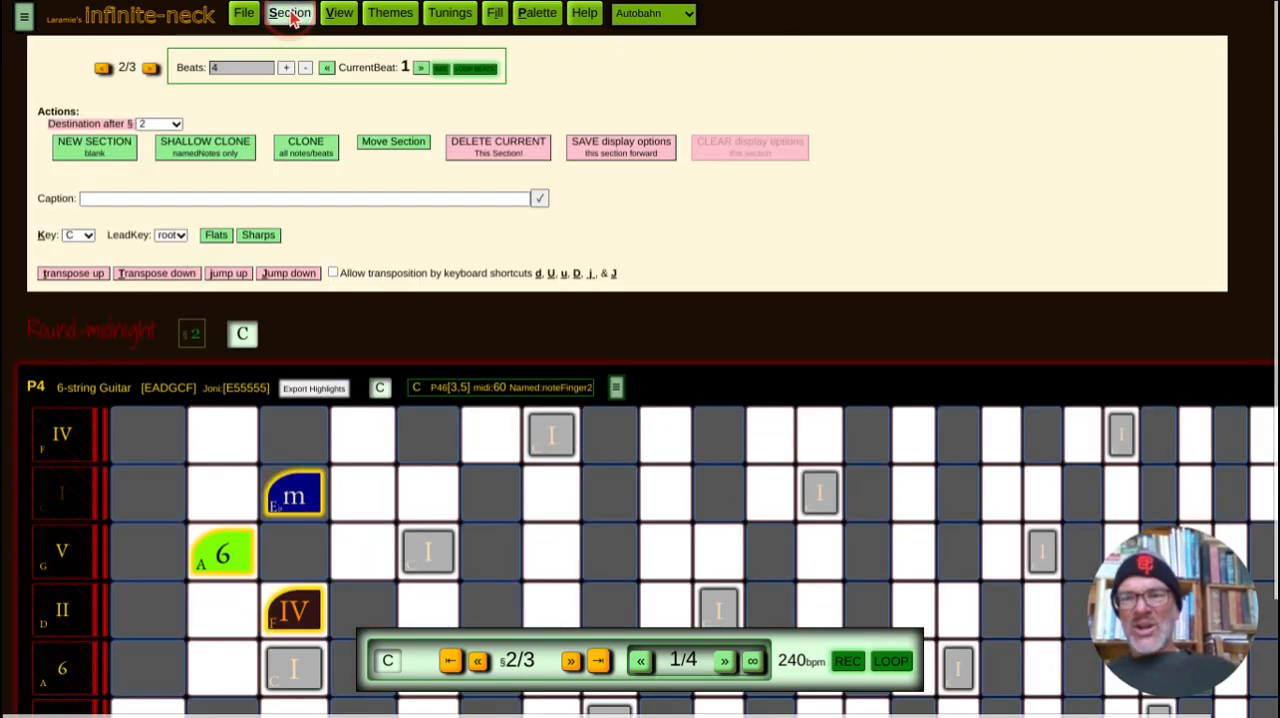
left_click(86, 237)
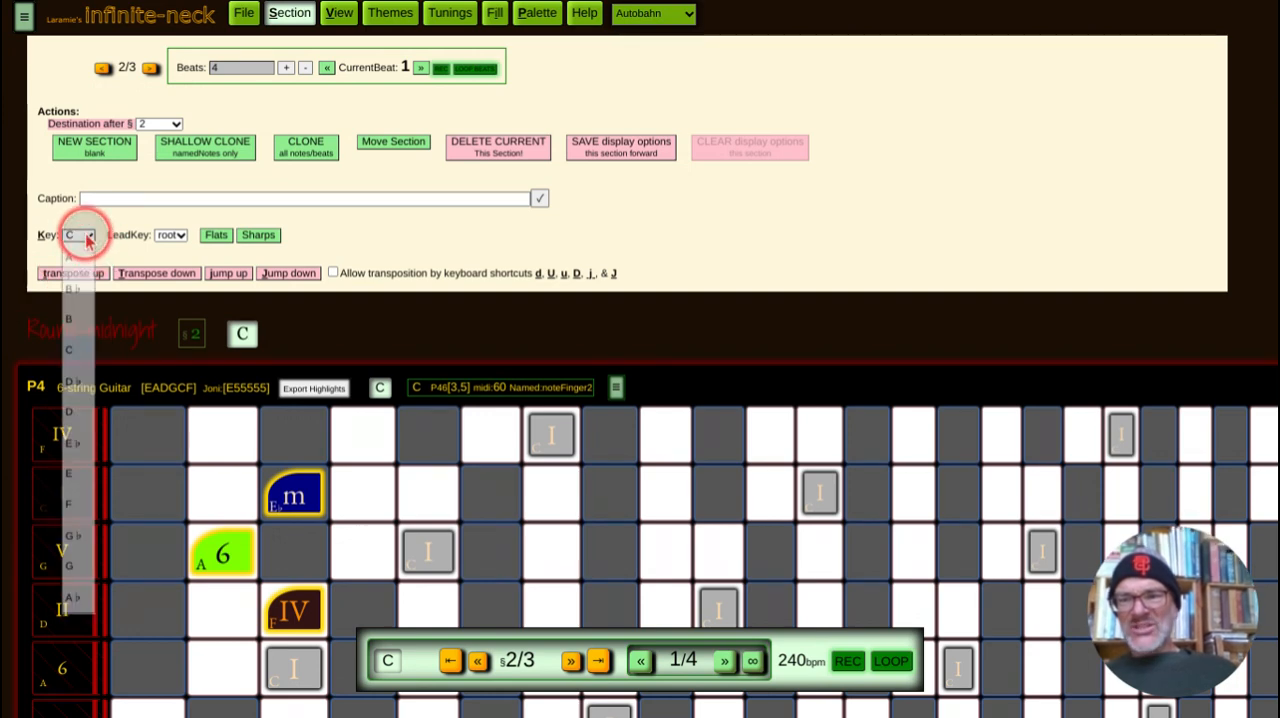
left_click(72, 506)
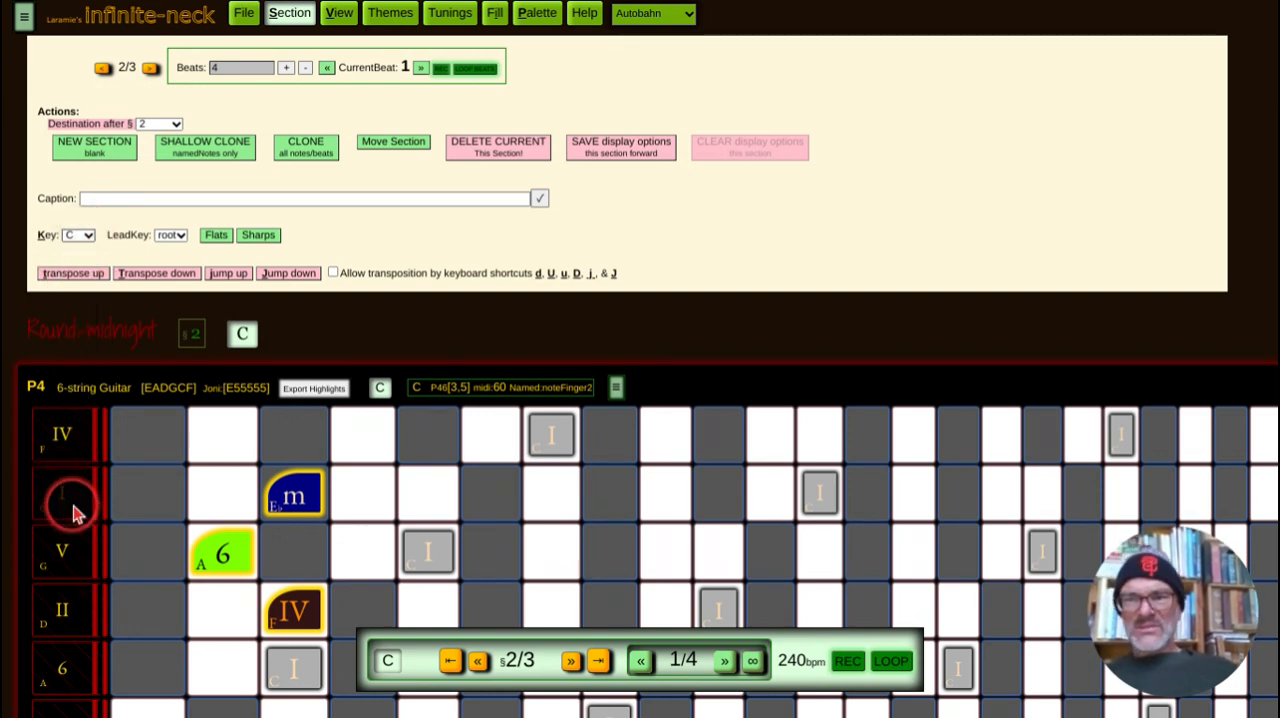
left_click(288, 18)
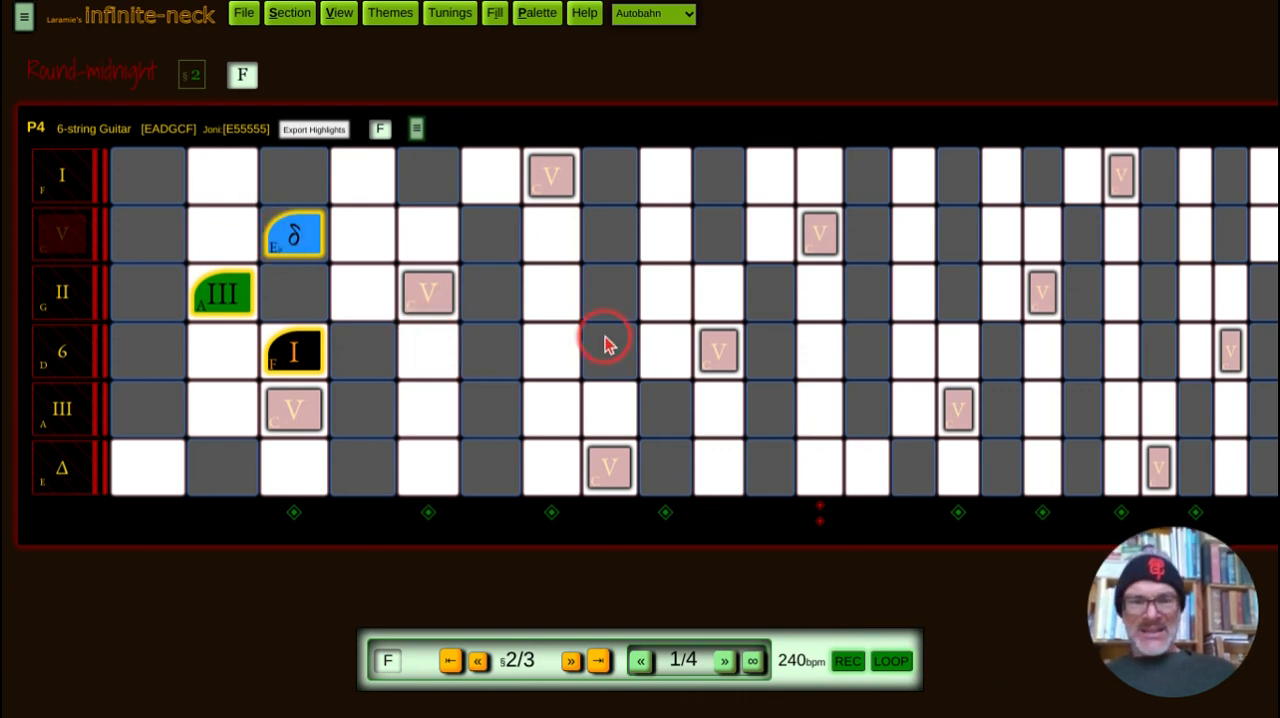
Step: Loop the sections while swapping the P4 neck for the Standard 6-string guitar tuning, and stop the loop on section 3
left_click(893, 662)
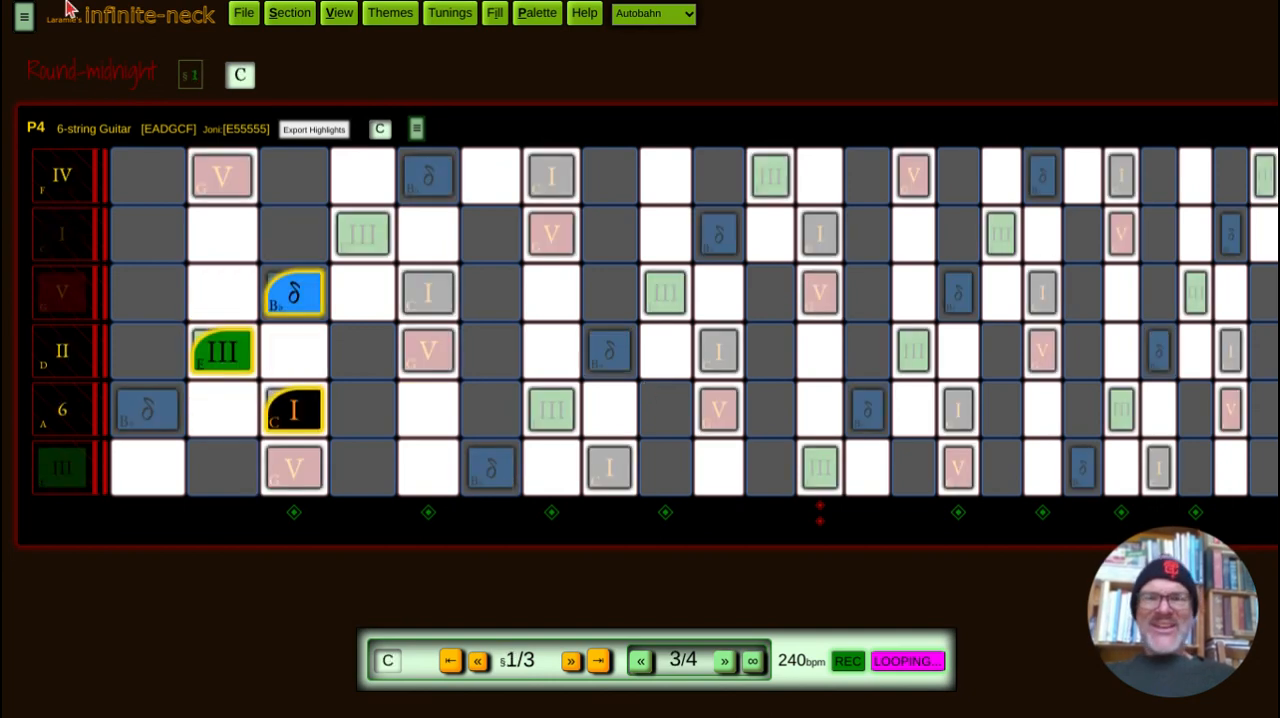
left_click(450, 13)
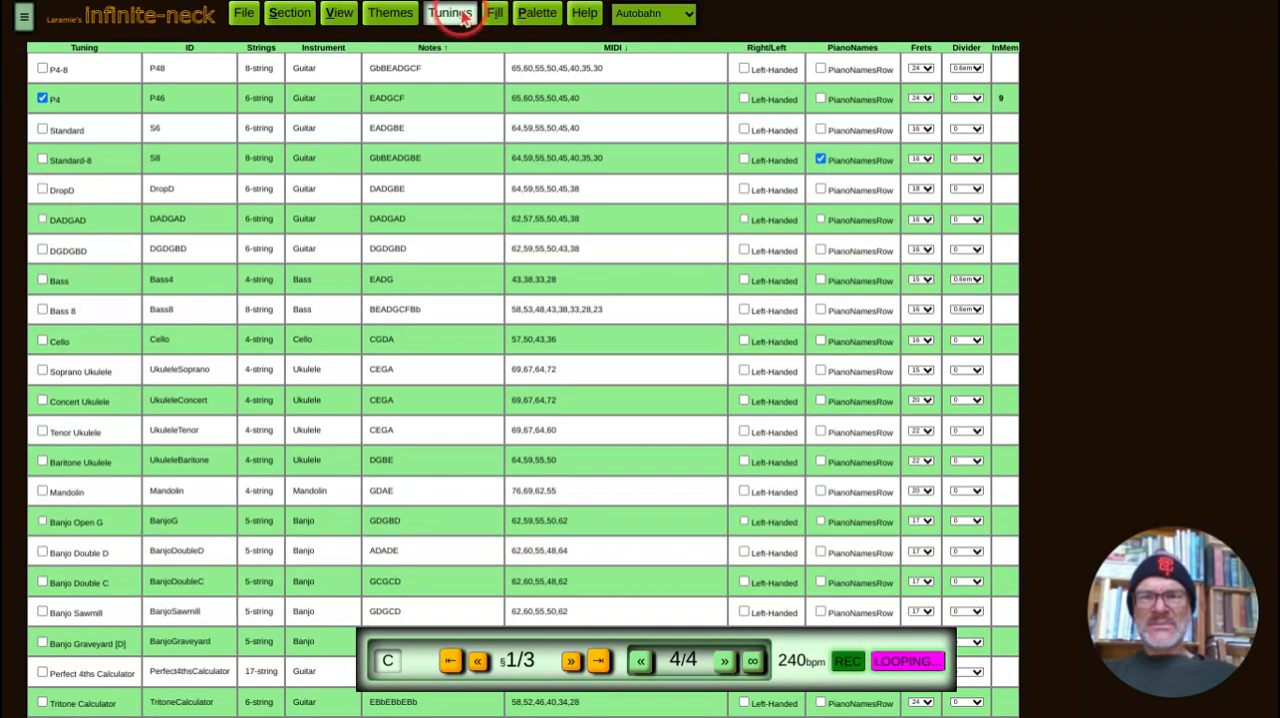
left_click(42, 99)
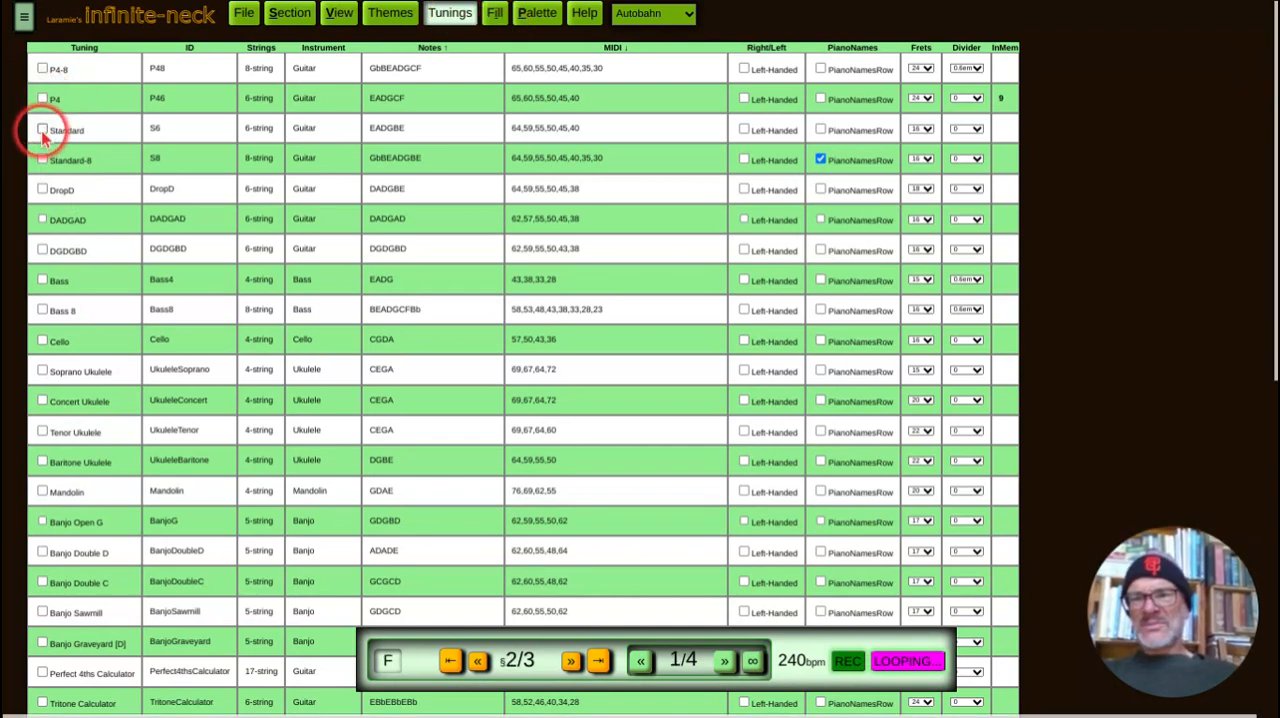
left_click(42, 131)
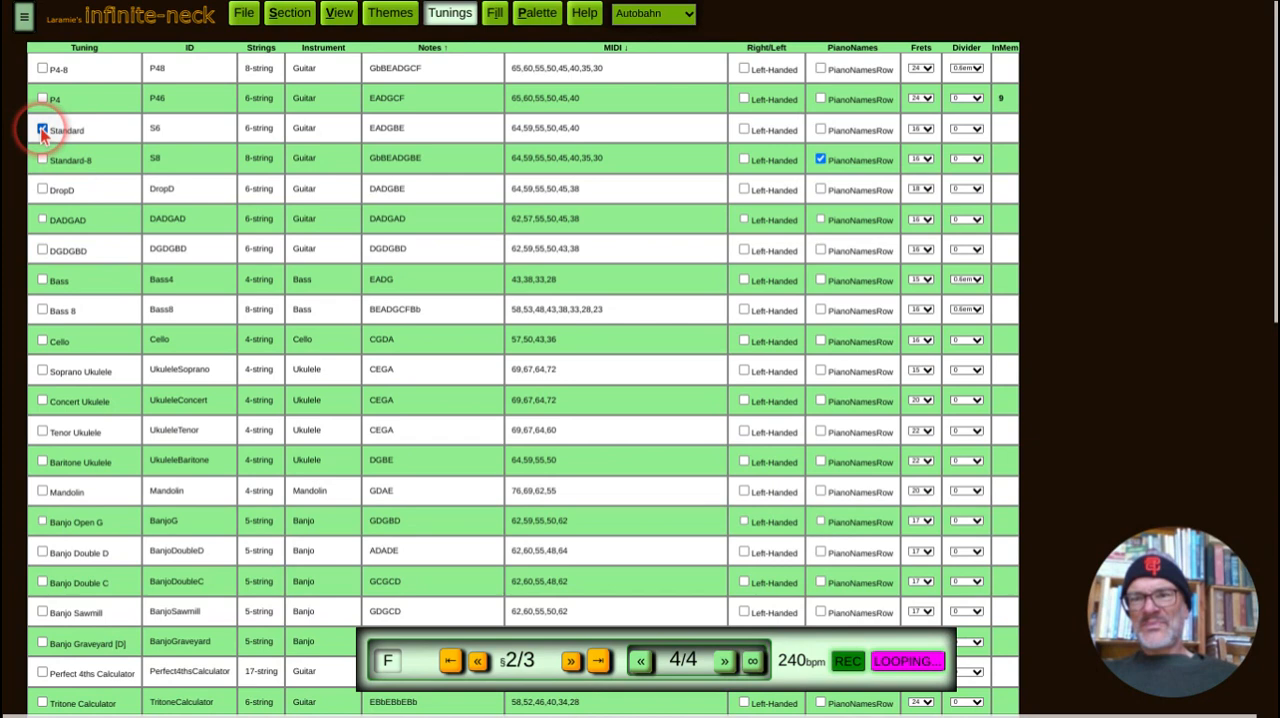
left_click(449, 18)
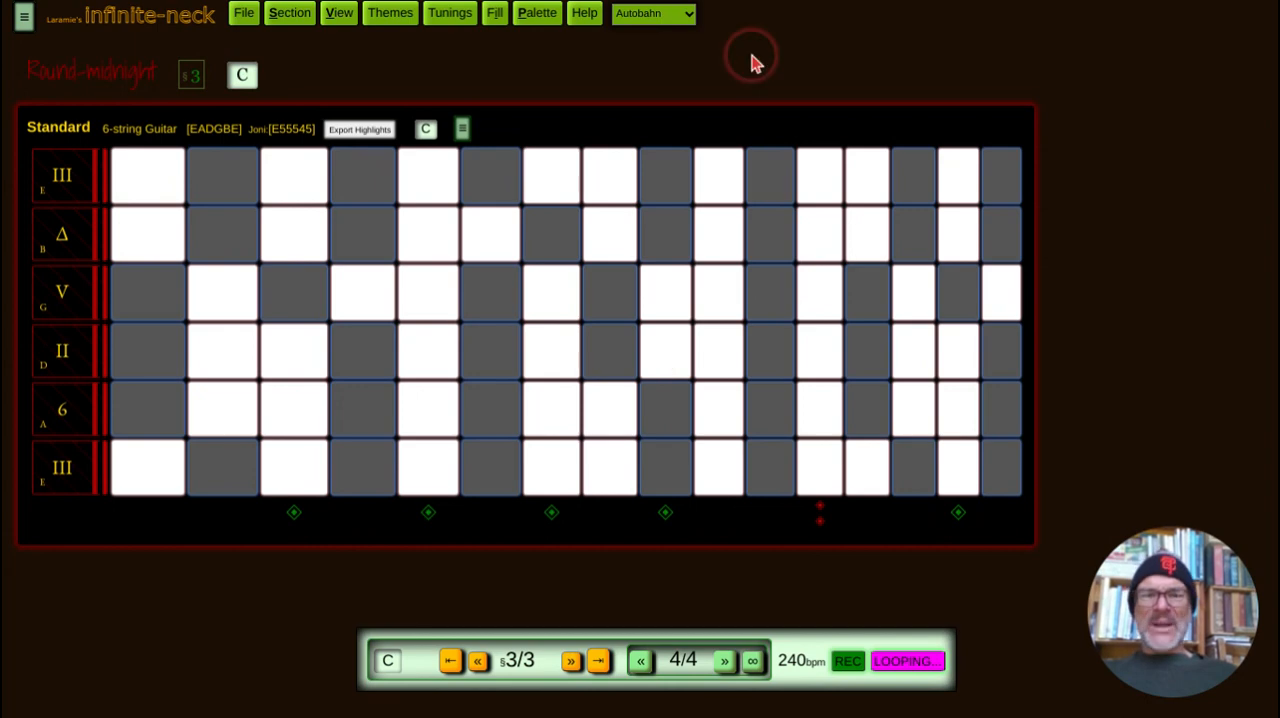
left_click(910, 660)
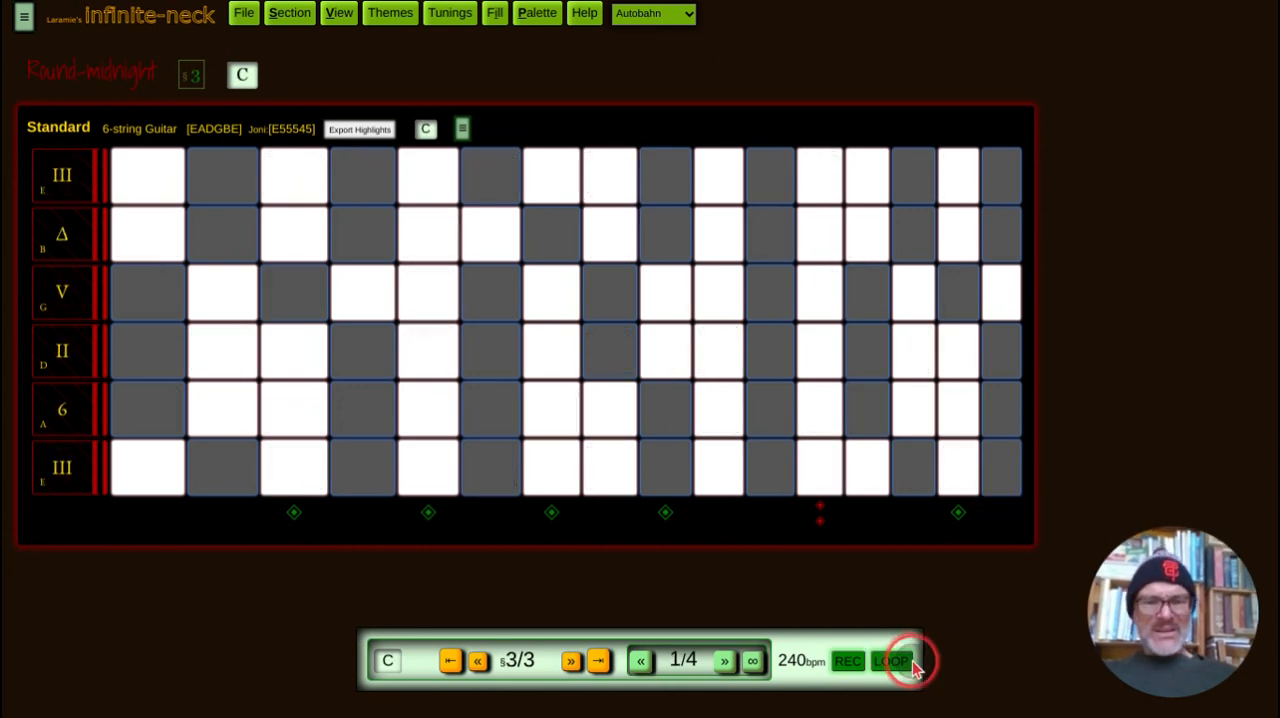